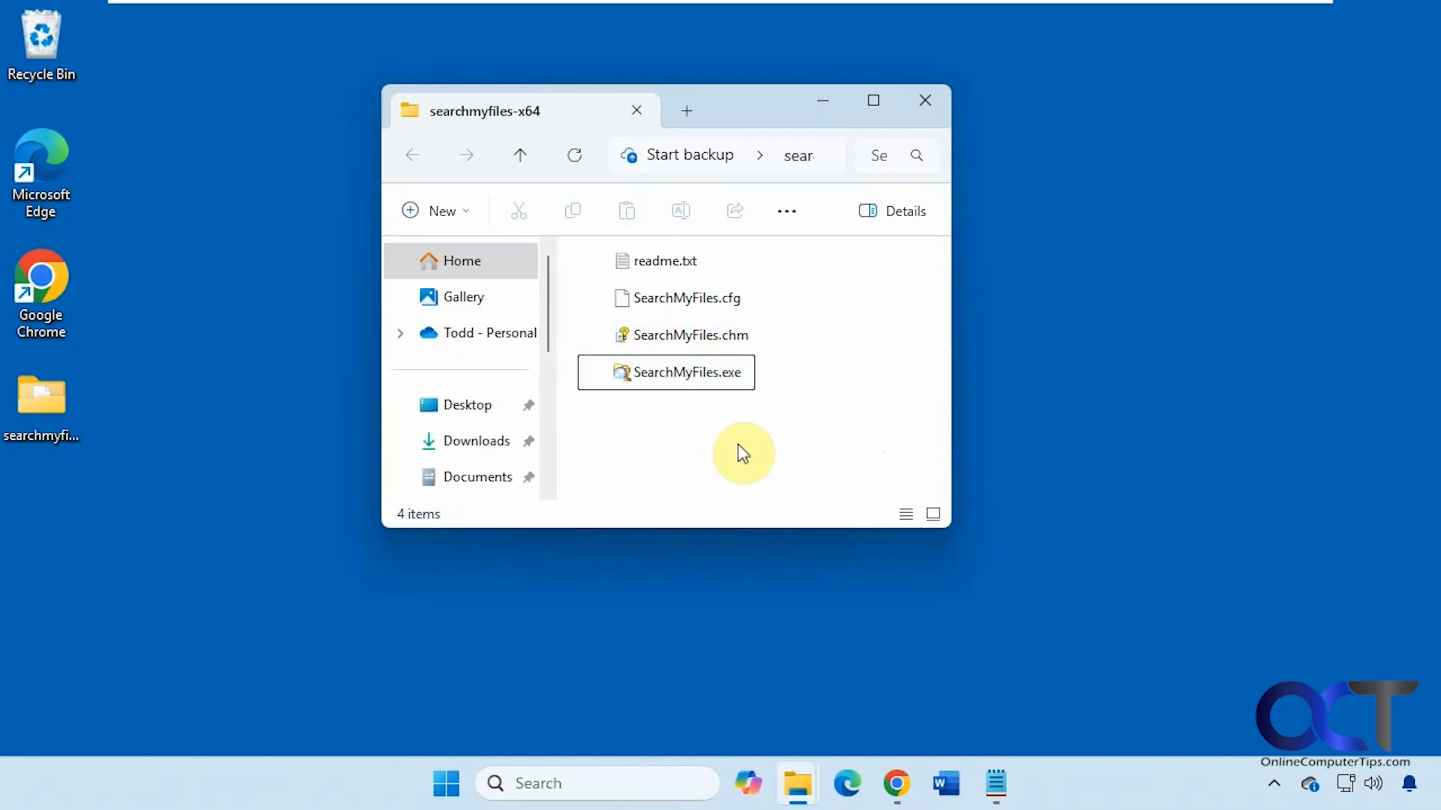
Launch SearchMyFiles.exe from its folder and review the available search modes, leaving Standard Search selected.
double_click(674, 372)
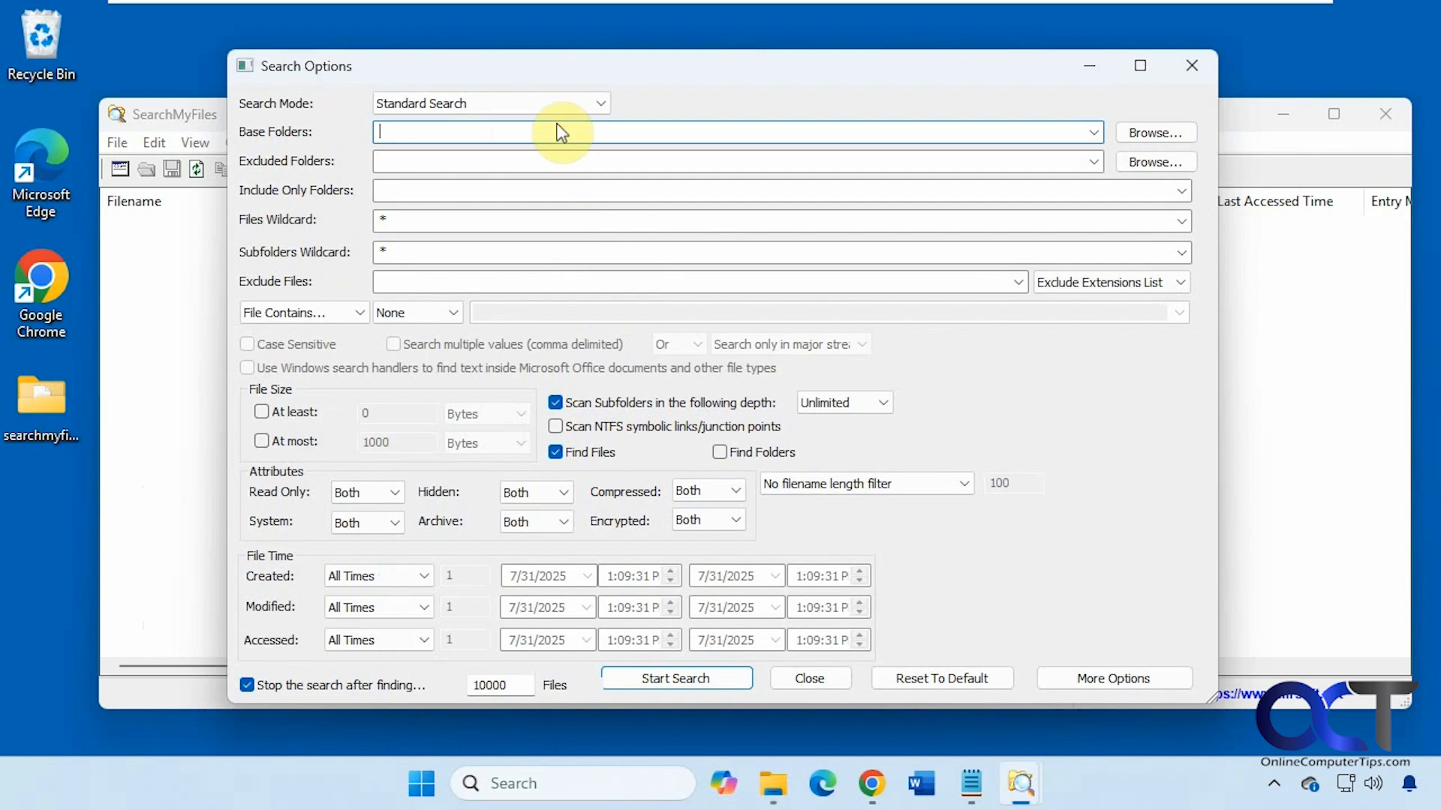
left_click(604, 103)
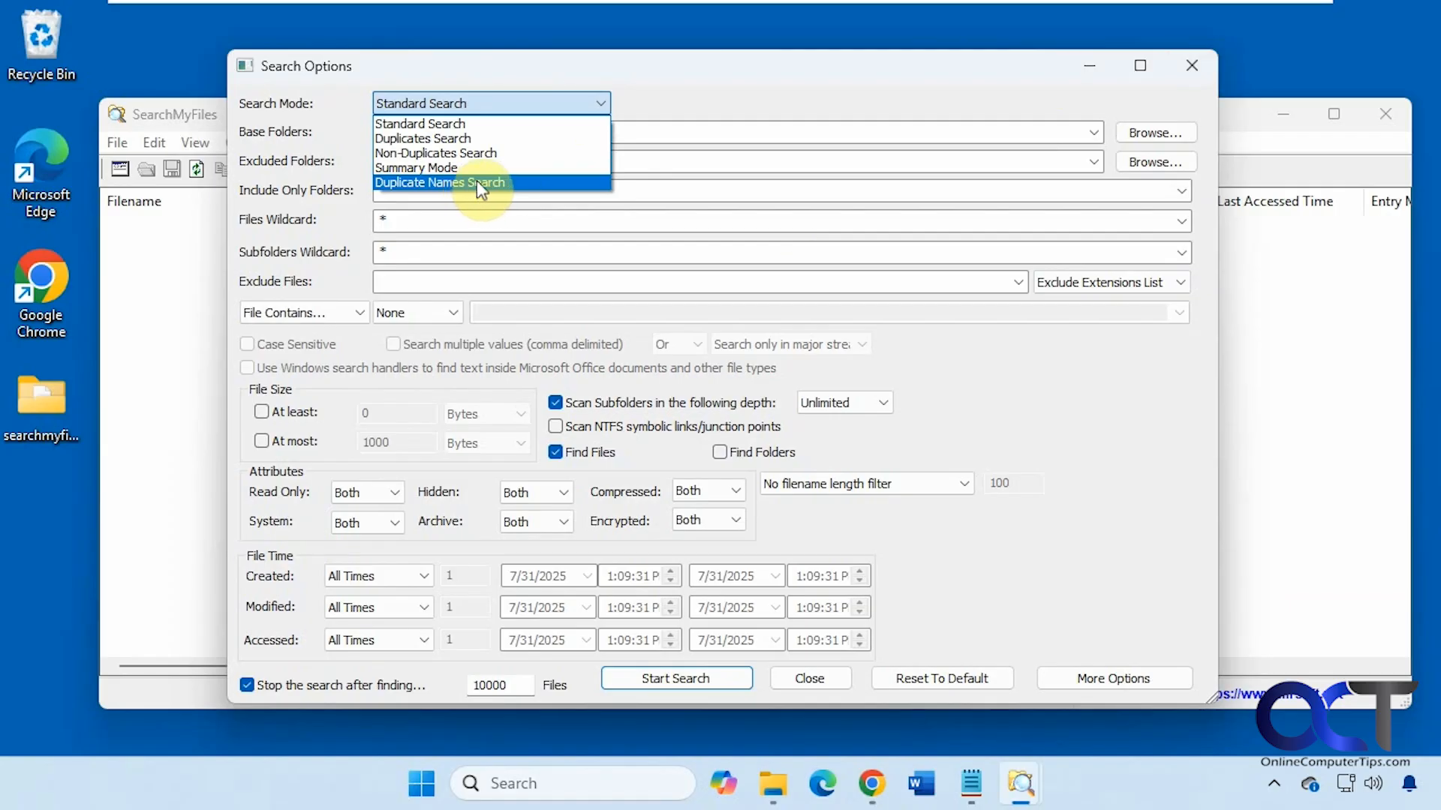
left_click(616, 64)
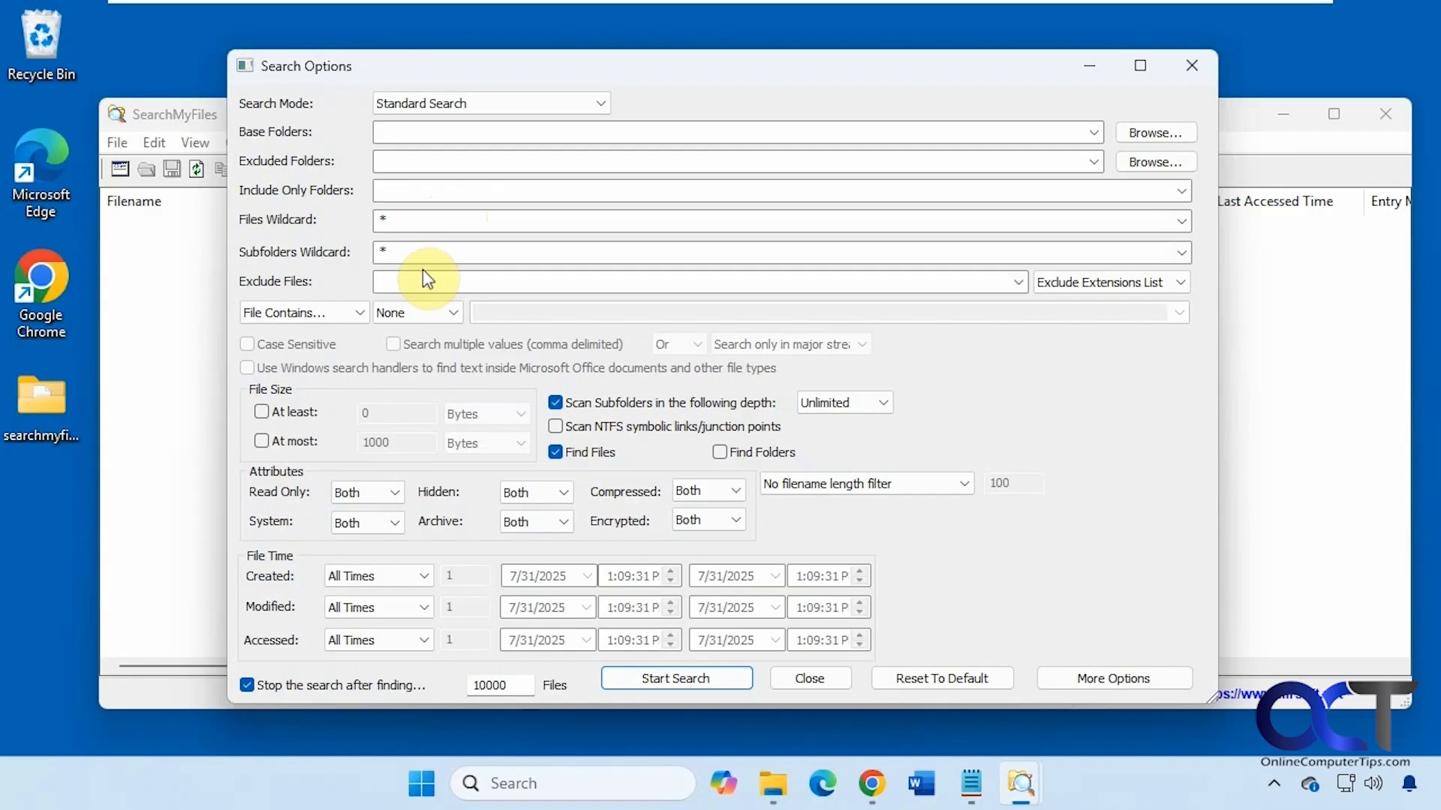
Examine the choices for file content matching, subfolder scan depth and filename length filtering.
left_click(360, 311)
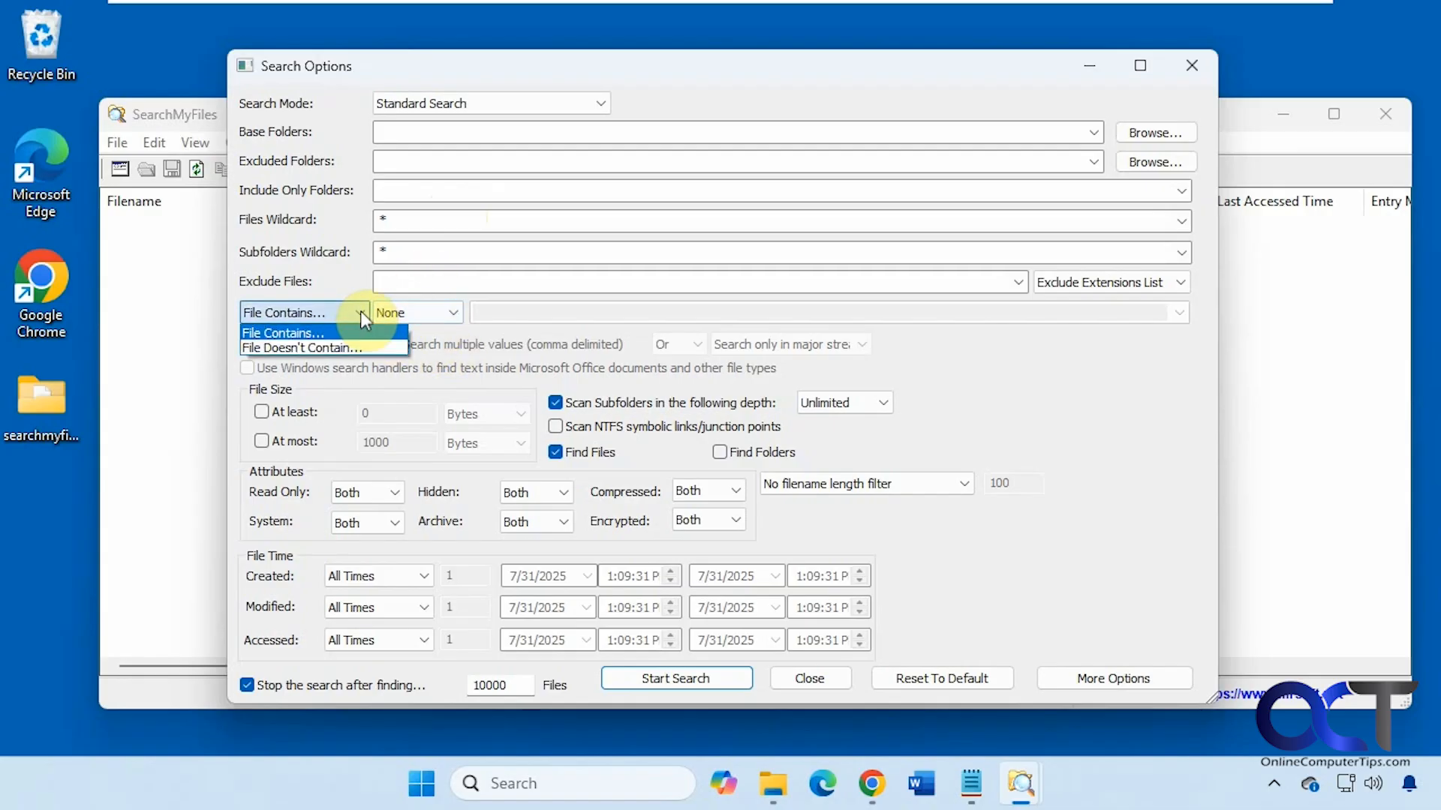
left_click(358, 310)
left_click(458, 312)
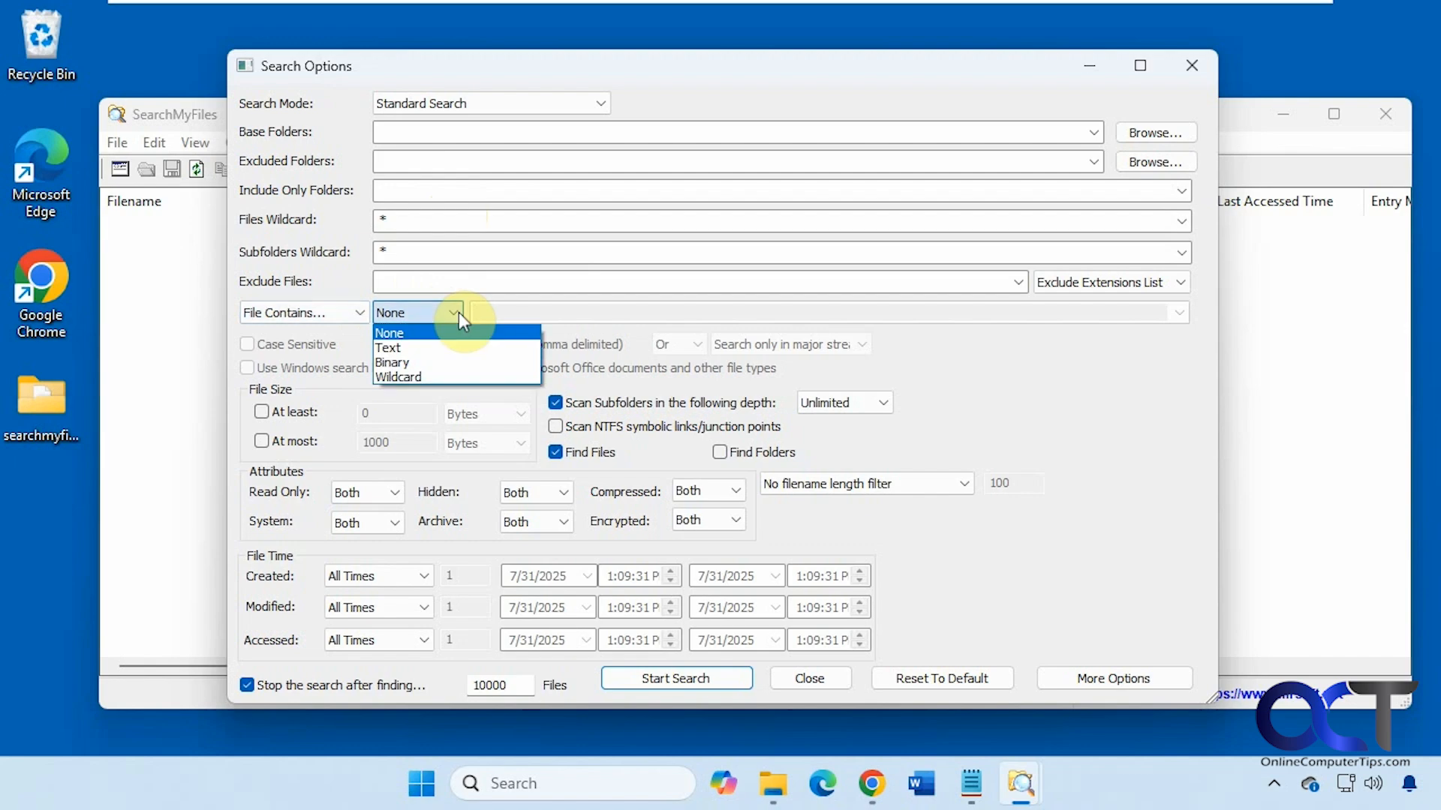
left_click(458, 313)
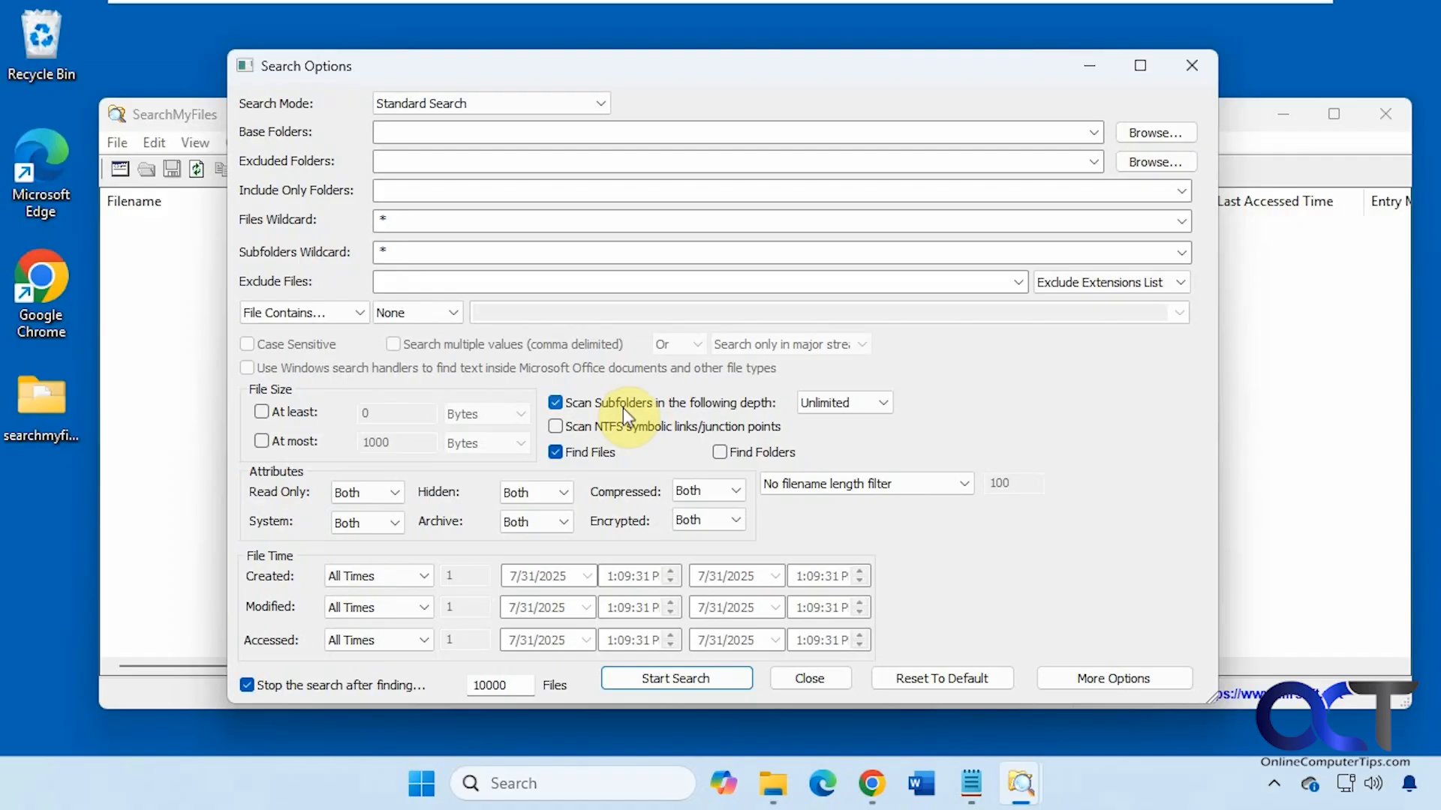
left_click(884, 406)
scroll(882, 401, "up", 4)
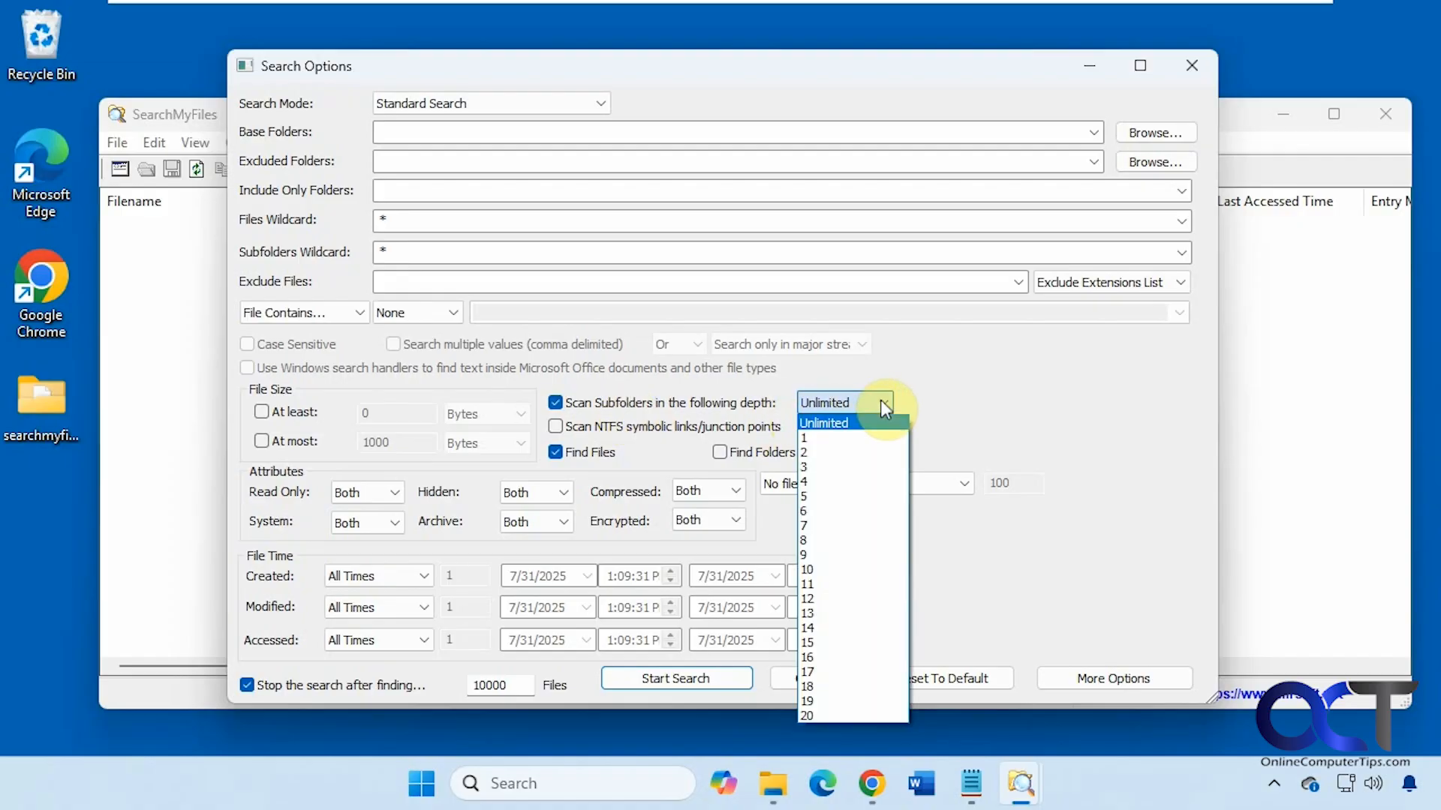
left_click(882, 403)
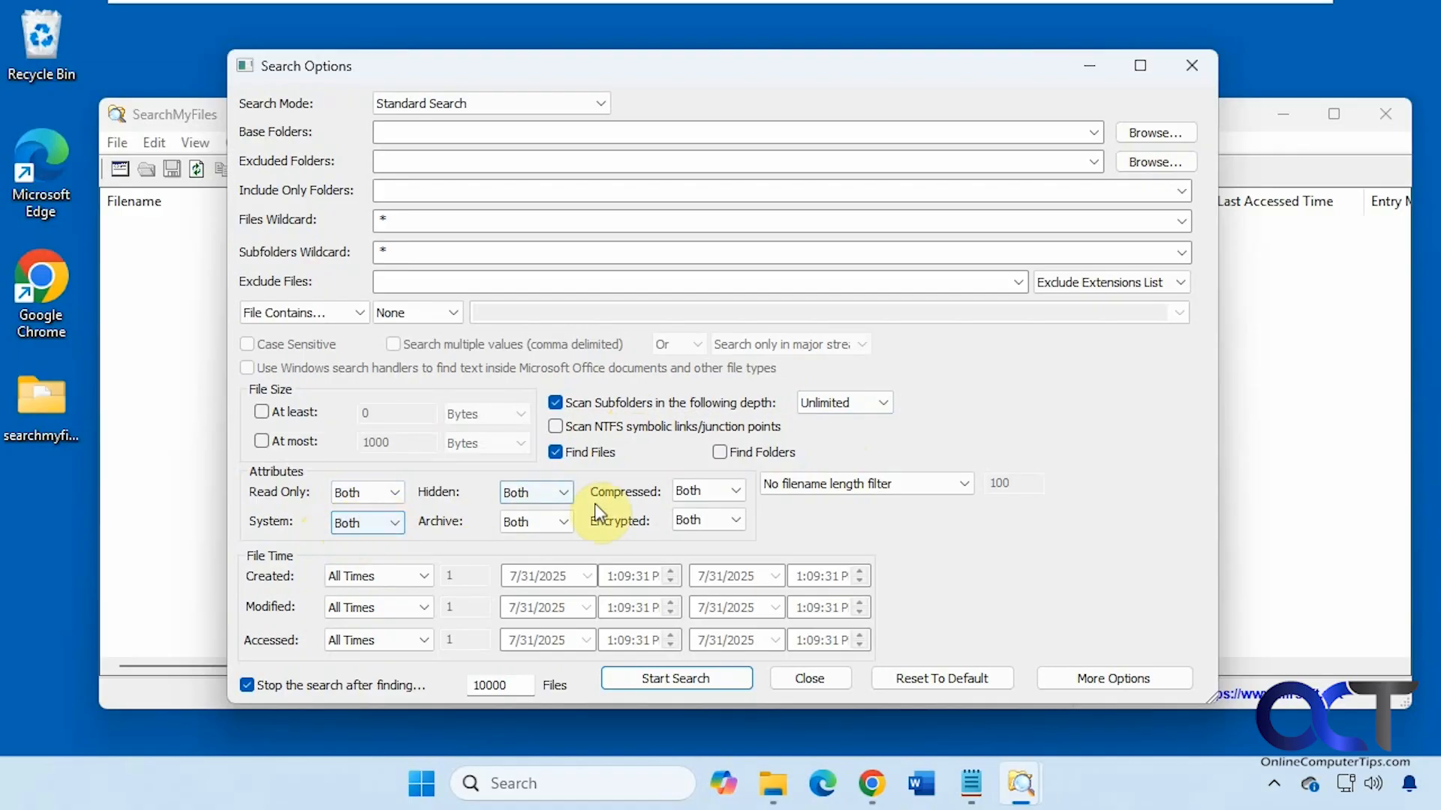
left_click(965, 486)
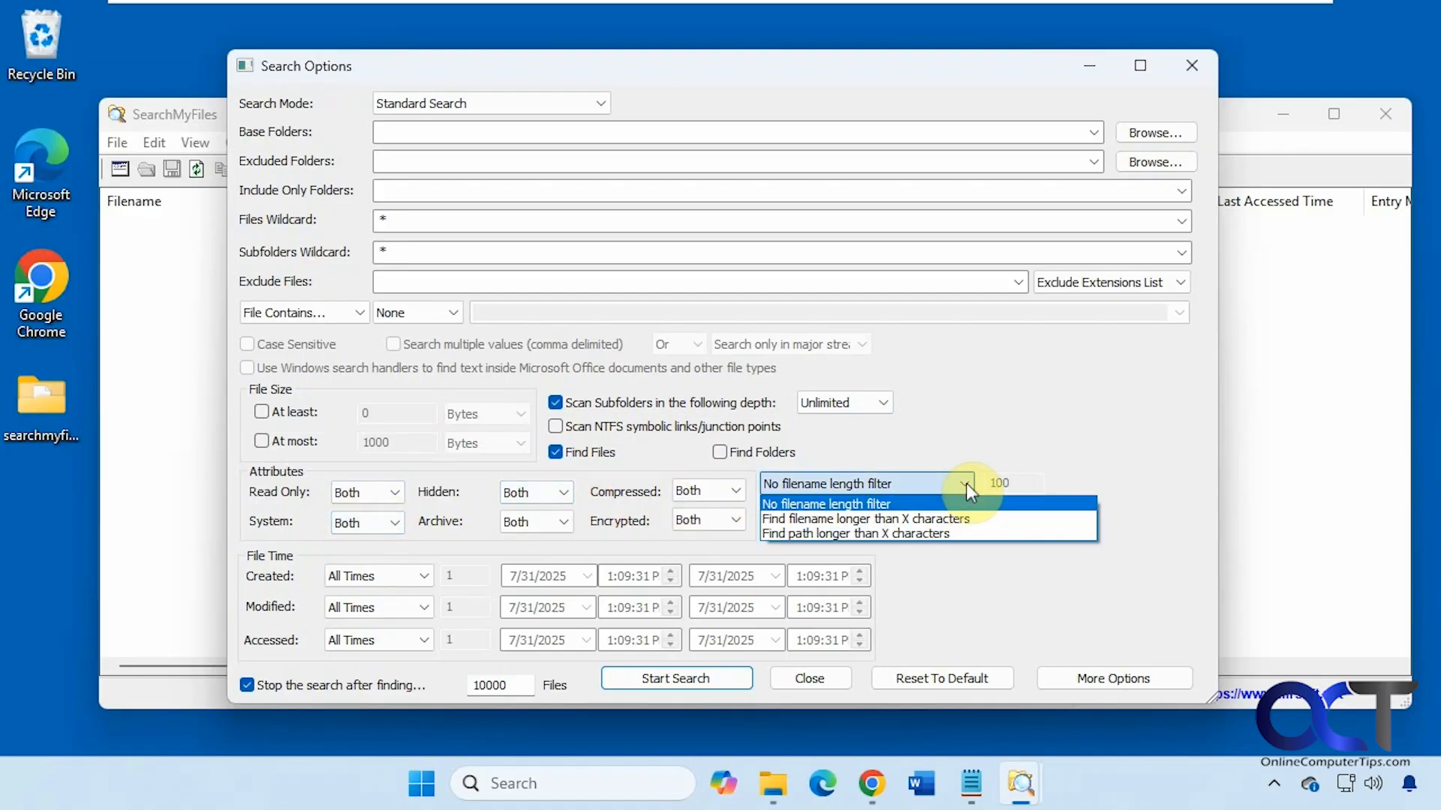
left_click(965, 483)
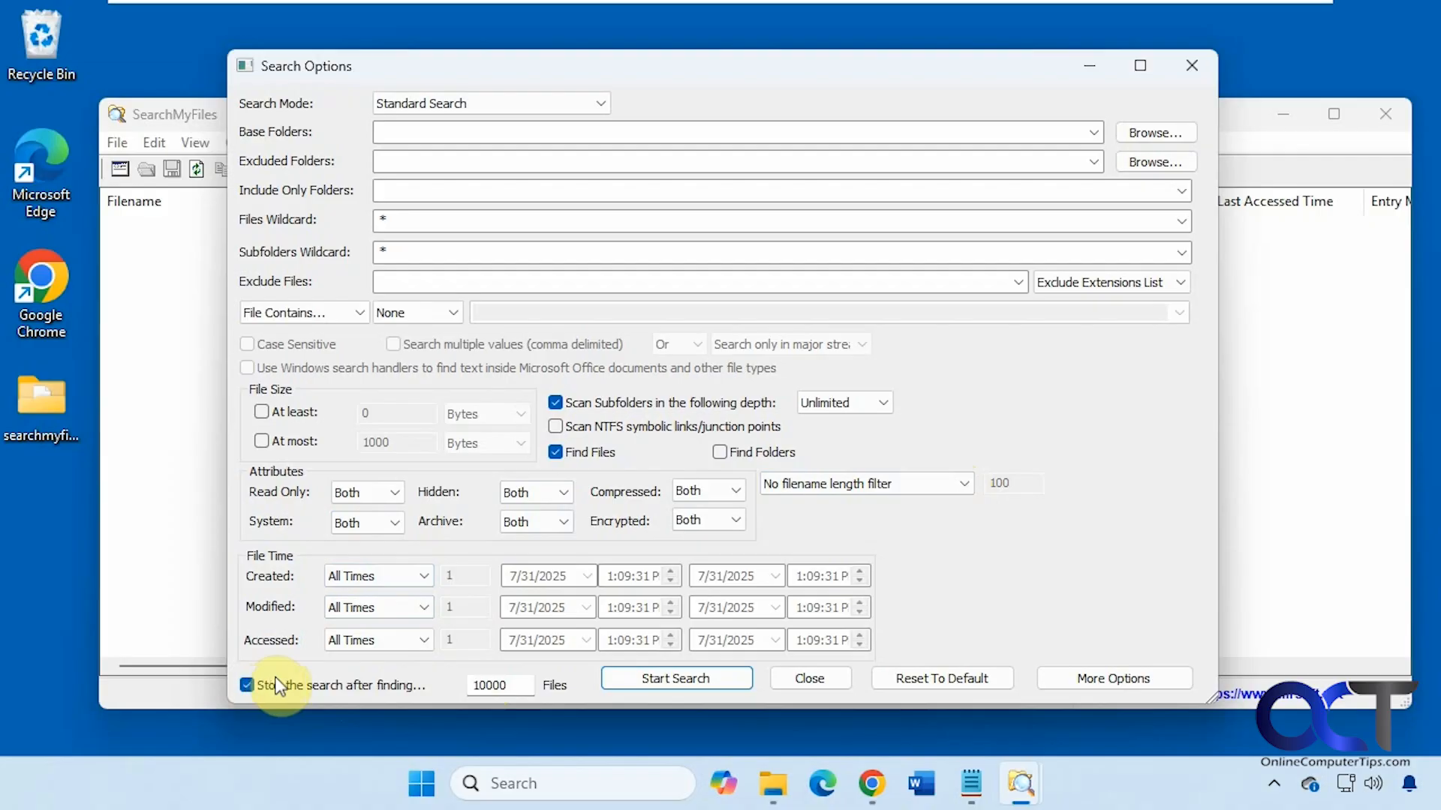
Review the file owner filter choices in the additional search options and cancel without changing them.
left_click(1097, 680)
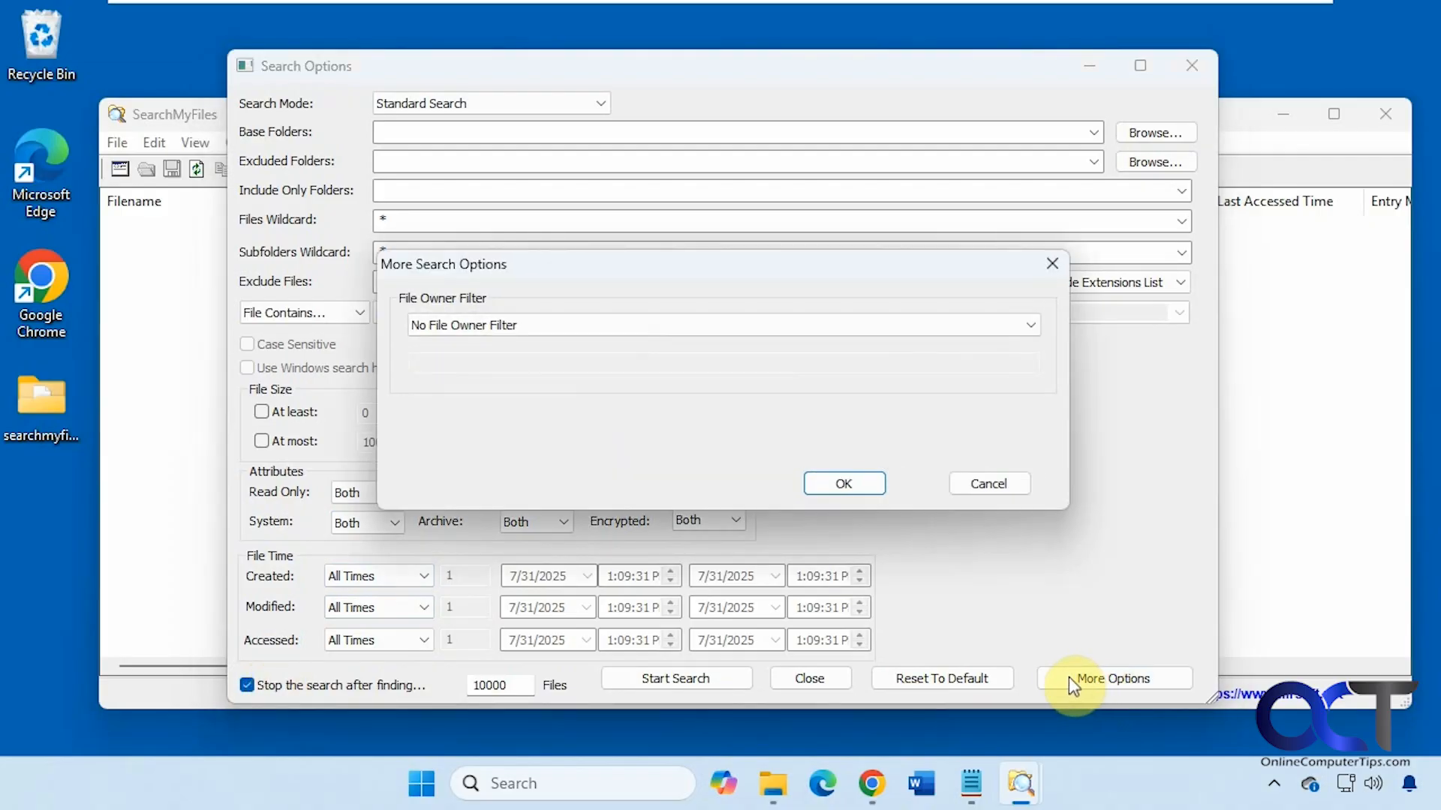
left_click(1023, 325)
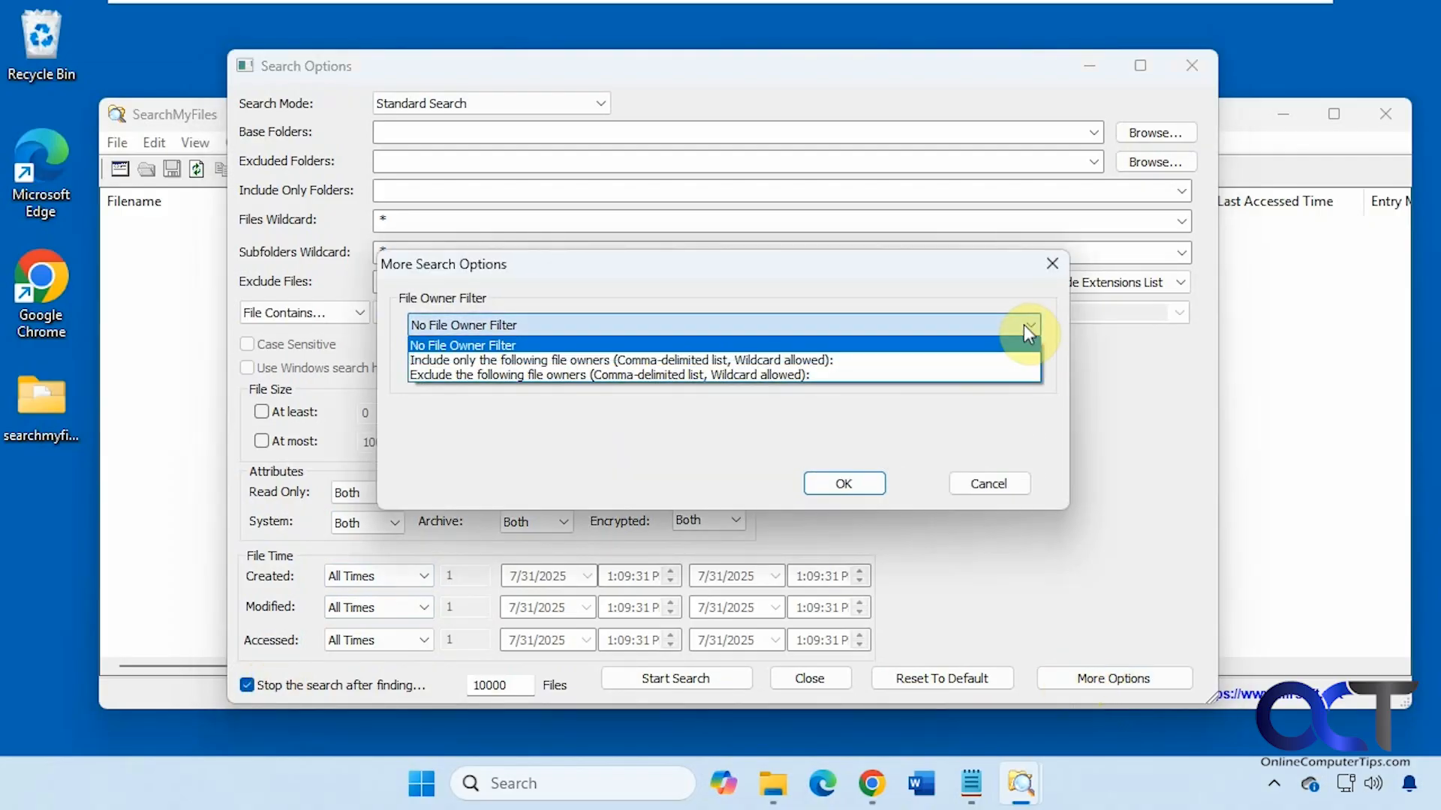
left_click(993, 486)
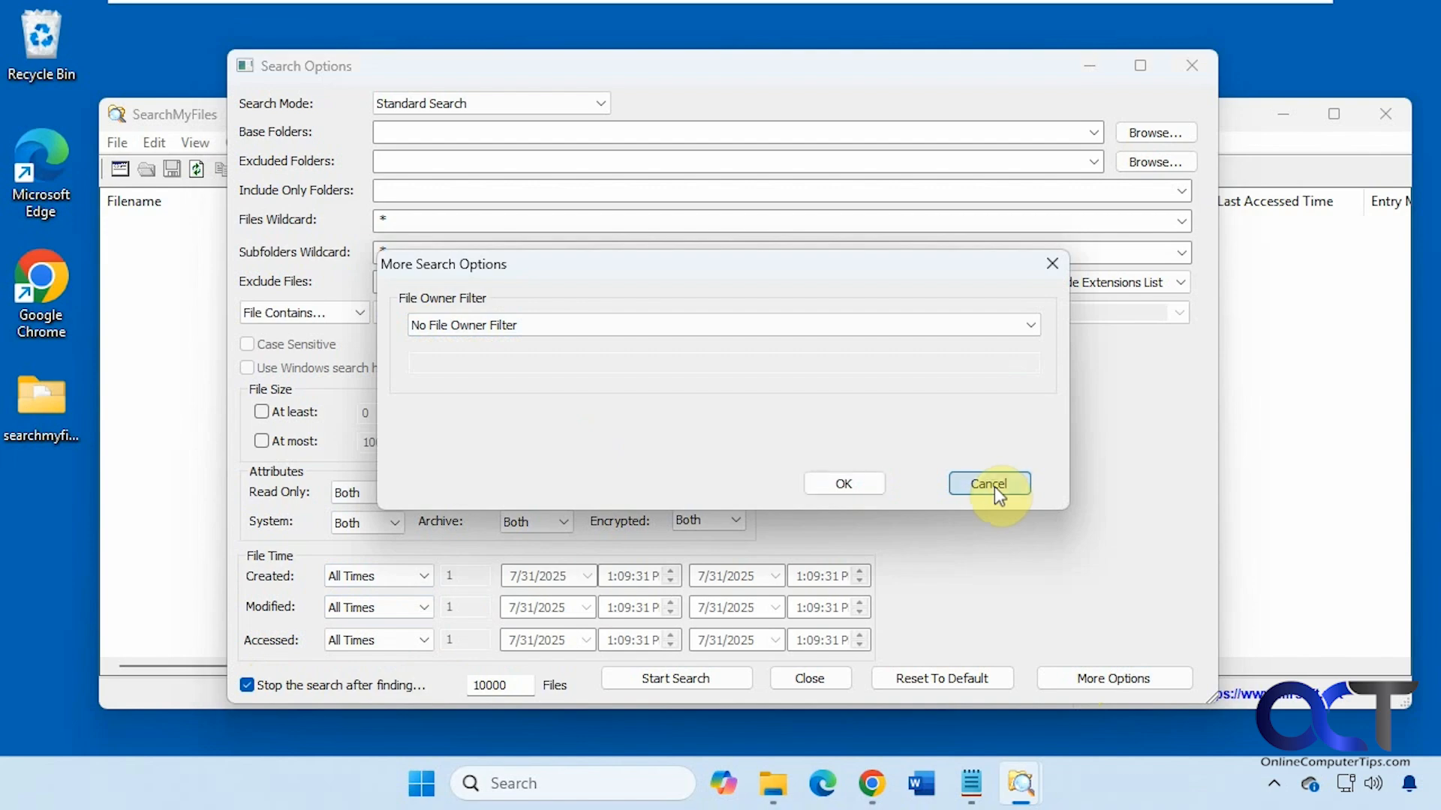
left_click(989, 484)
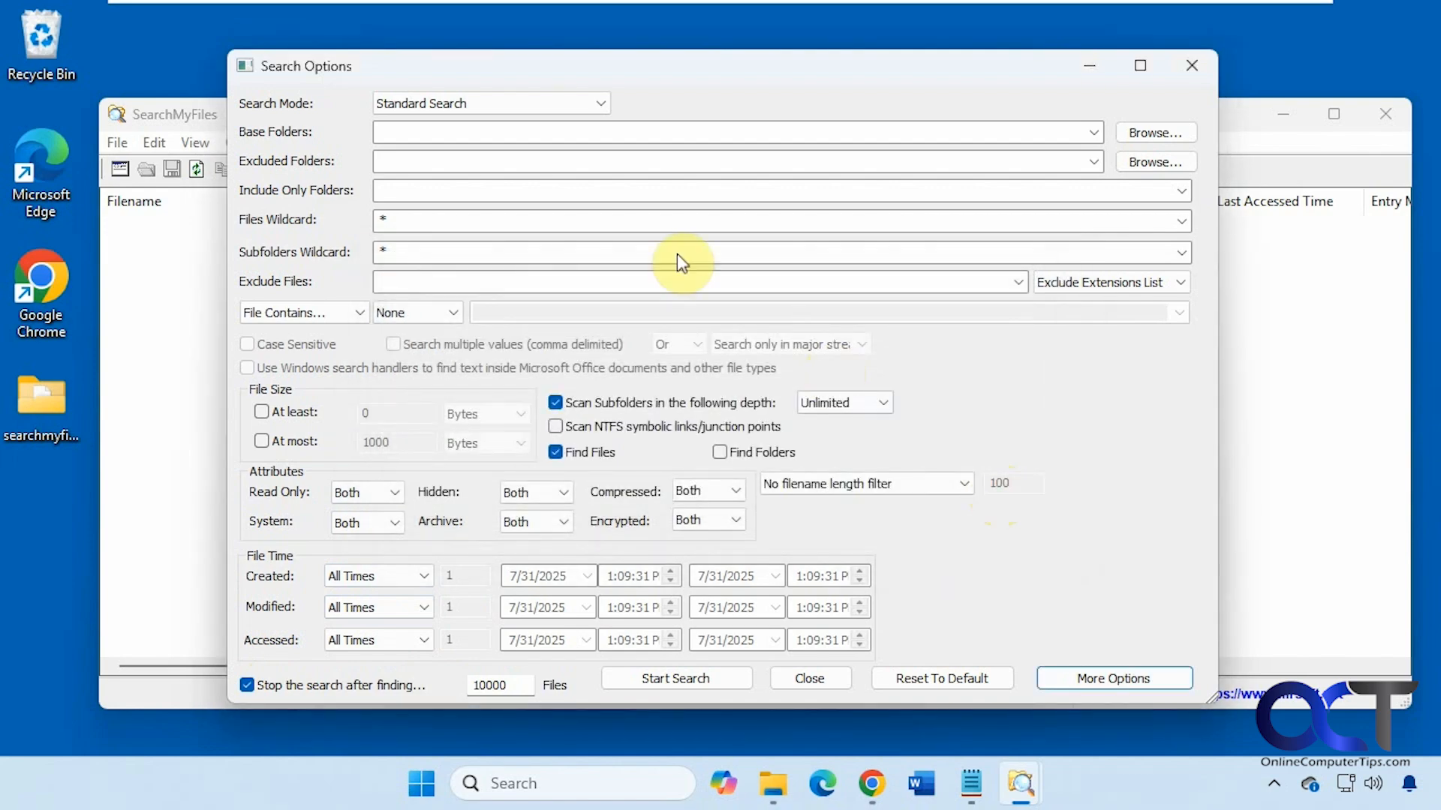
Set the base folder to Local Disk (C:) and exclude c:\windows, C:\Program Files and C:\Program Files (x86).
left_click(582, 129)
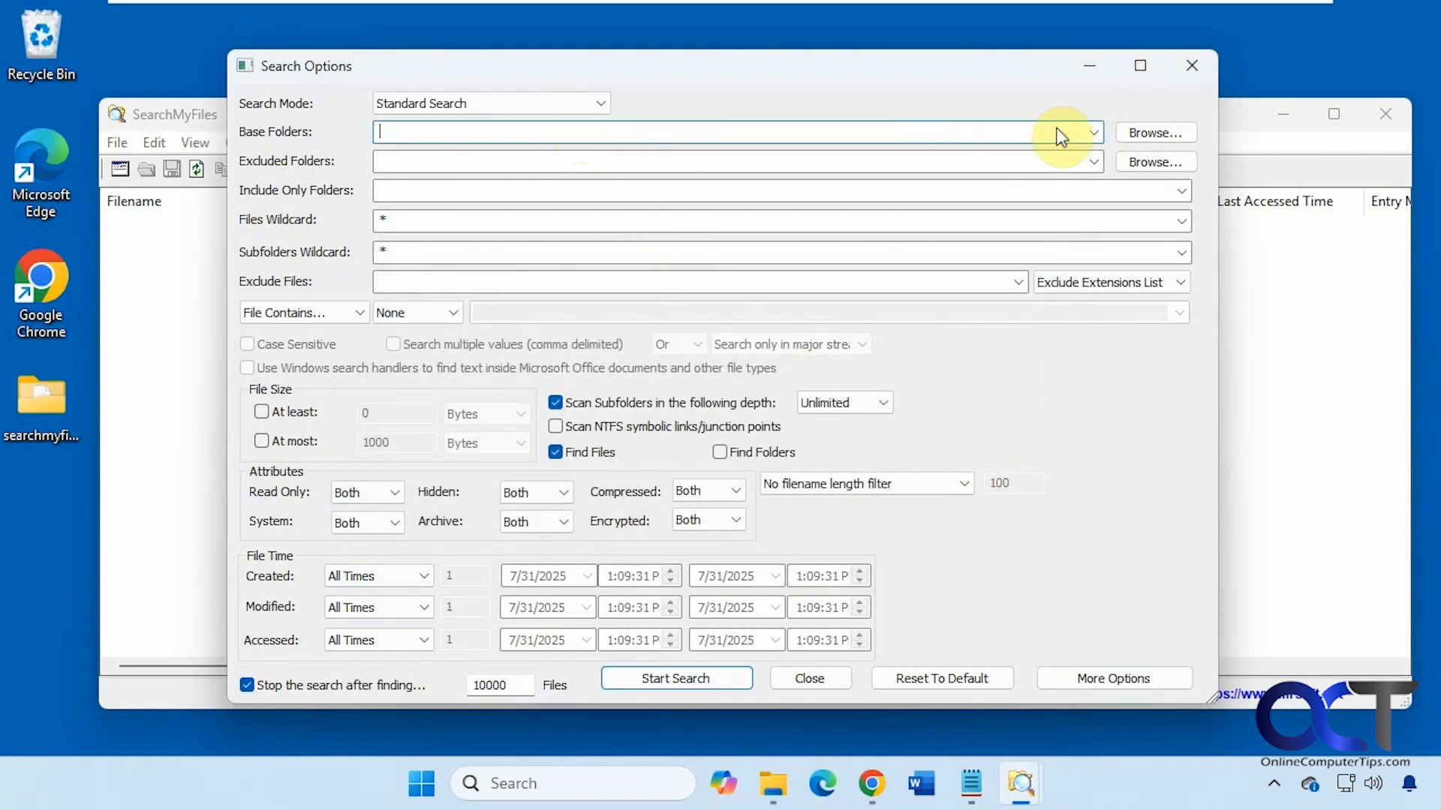
left_click(1146, 134)
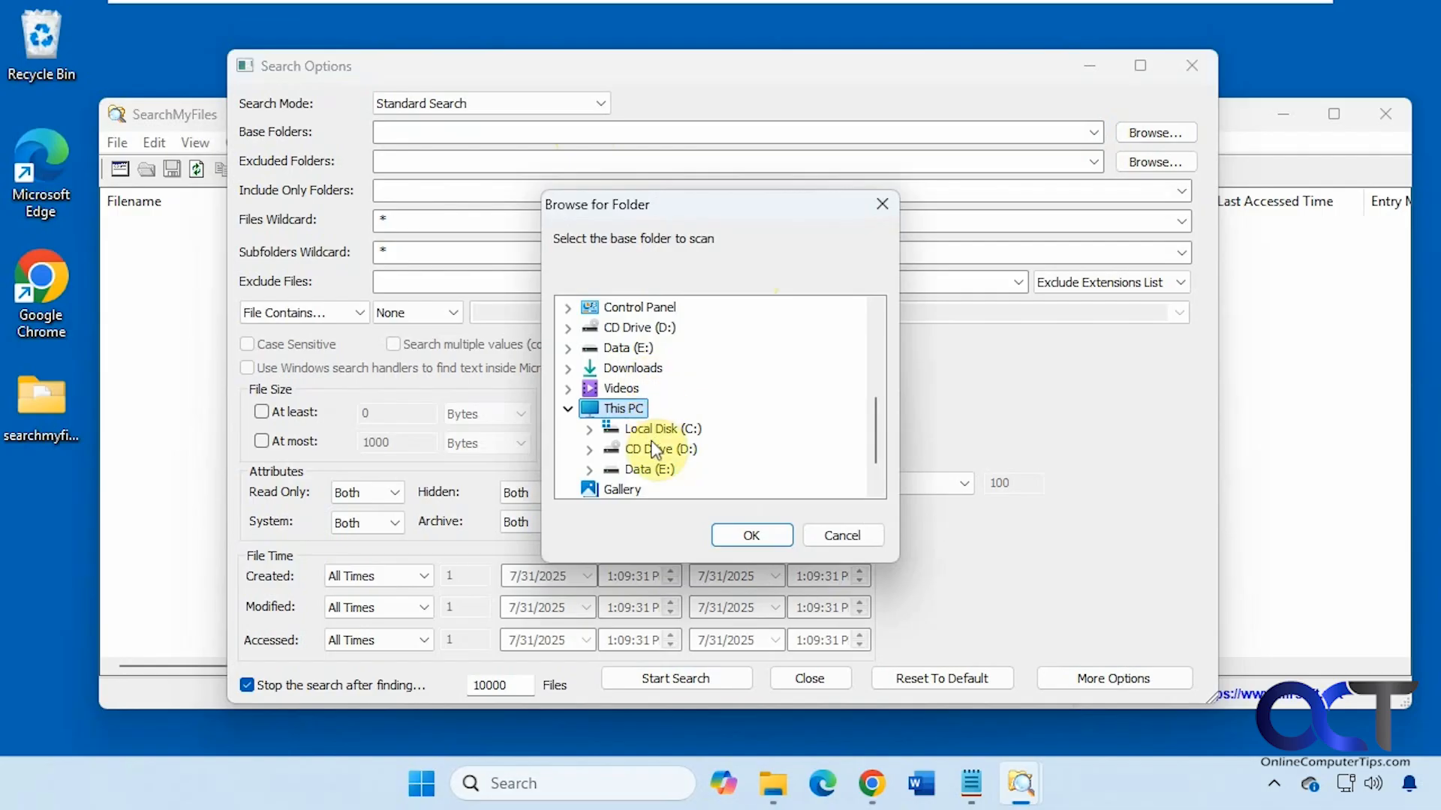
left_click(649, 429)
left_click(750, 532)
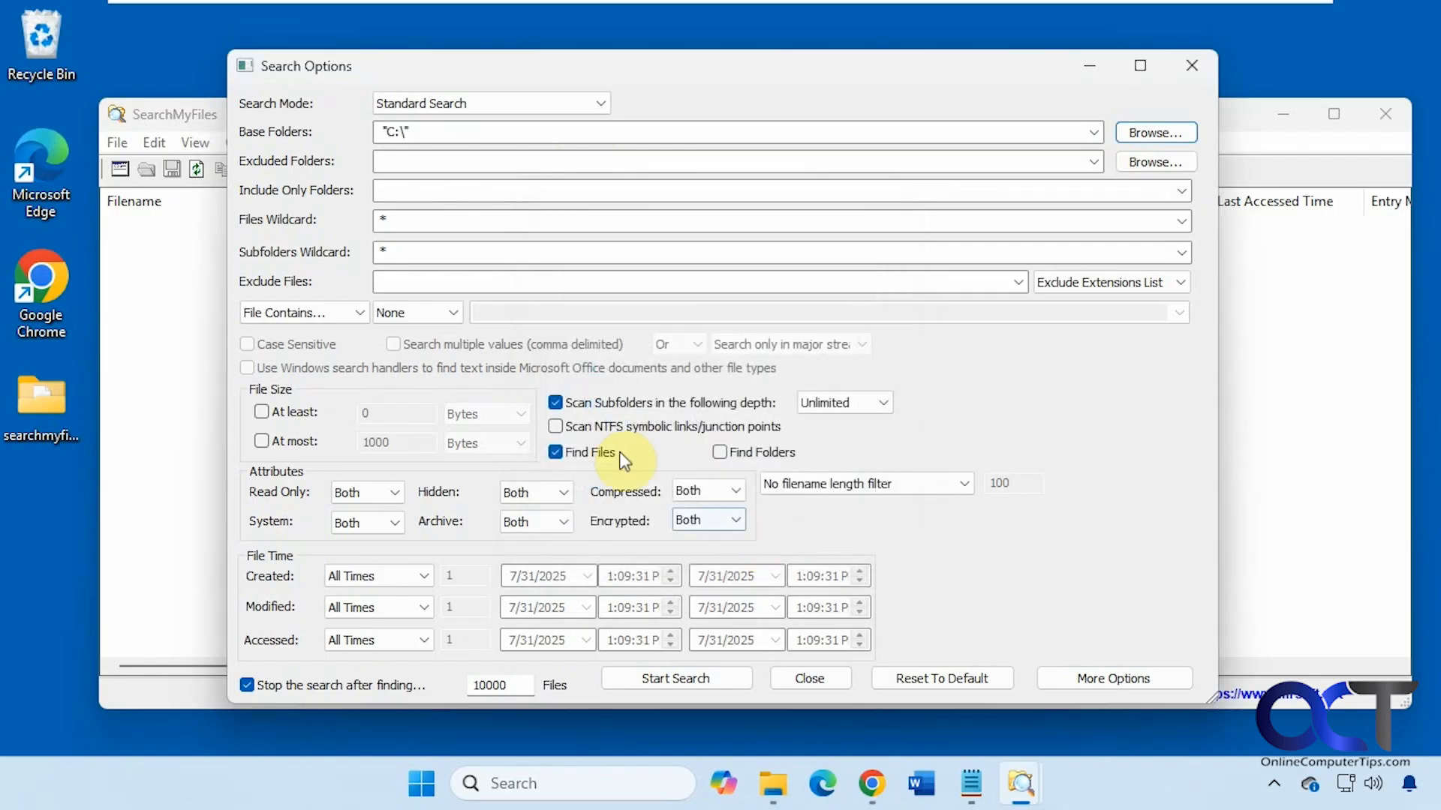
left_click(409, 151)
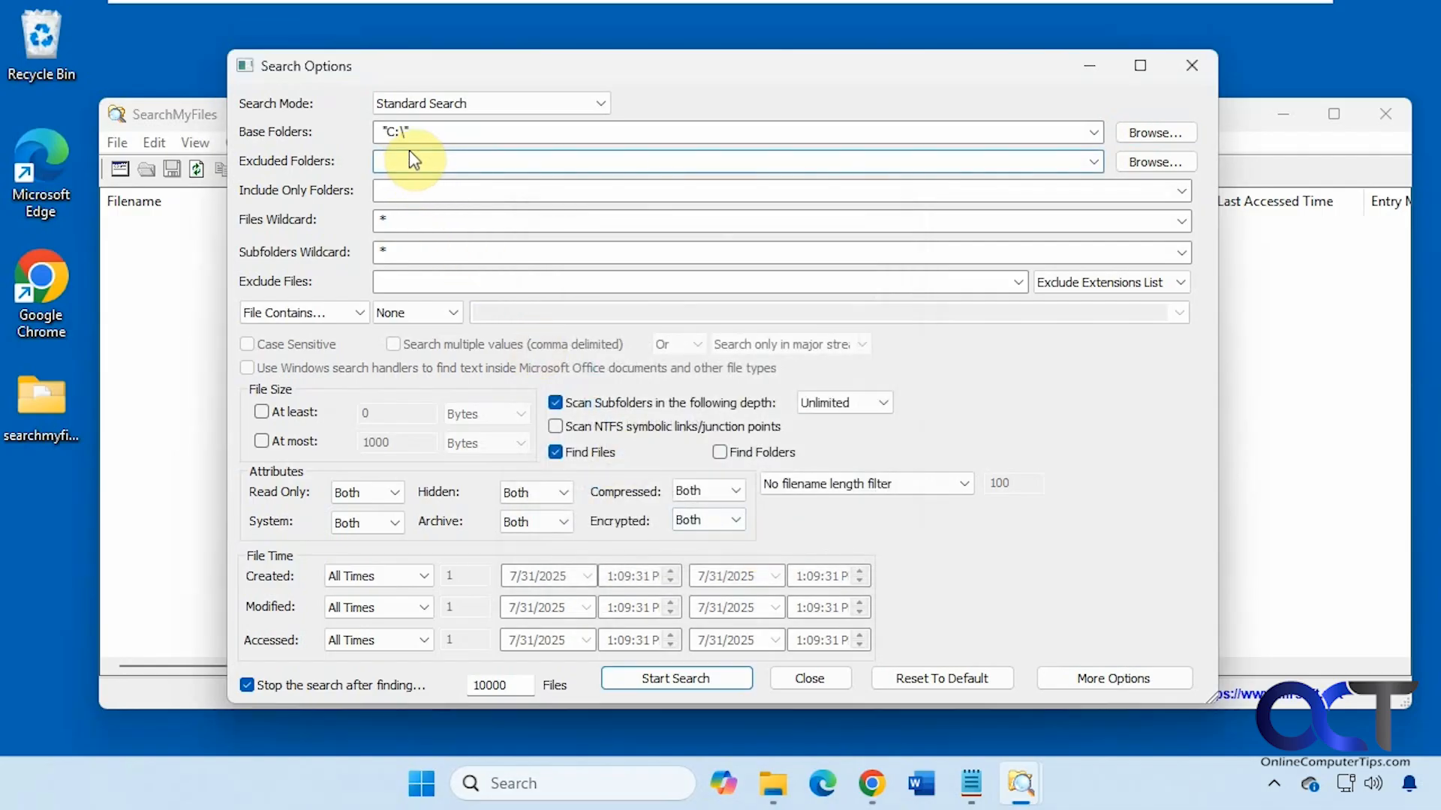
type("c:\\windows; C:\\Program Files; C:\\Program Files (x86)")
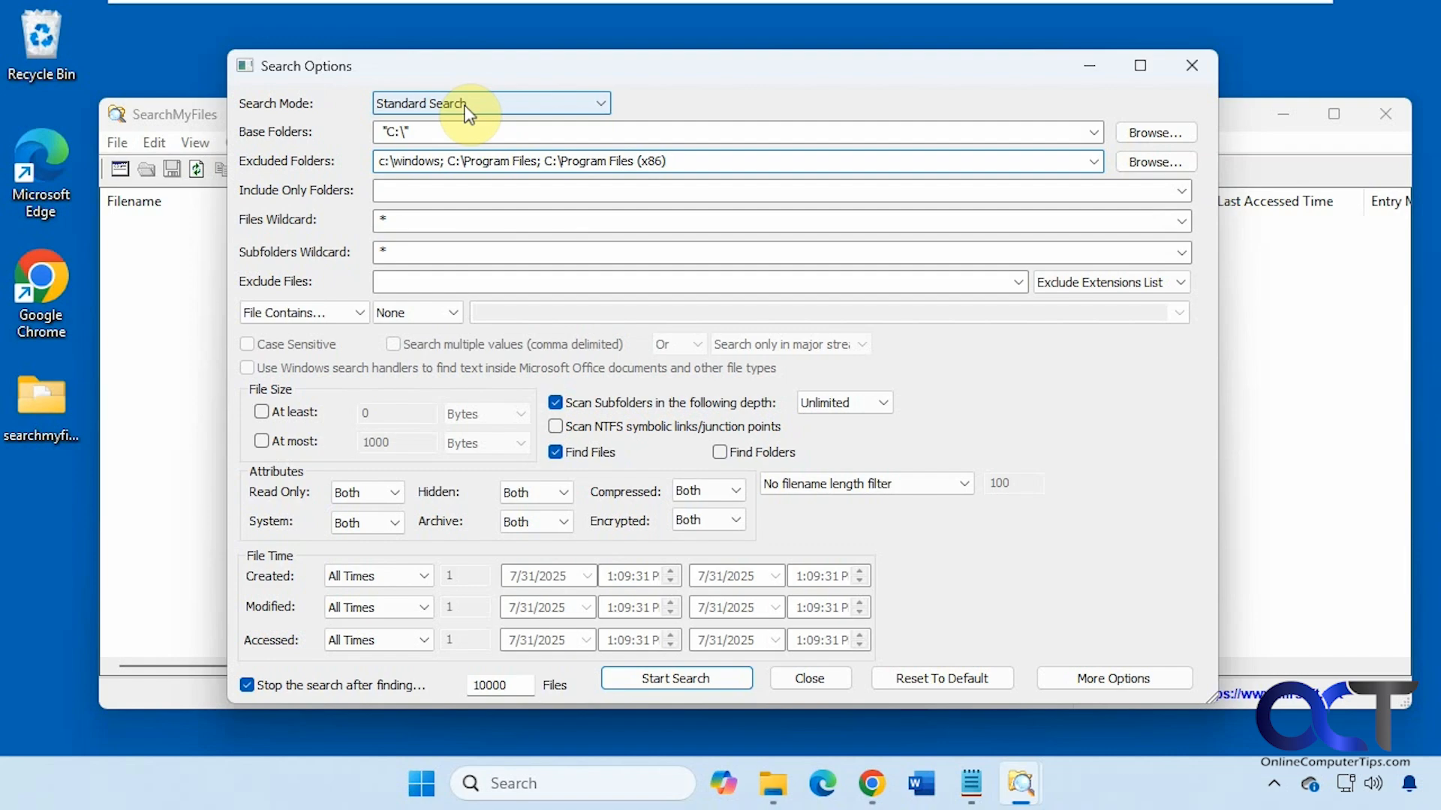
Set the files wildcard to *jpg and start the search.
left_click(434, 218)
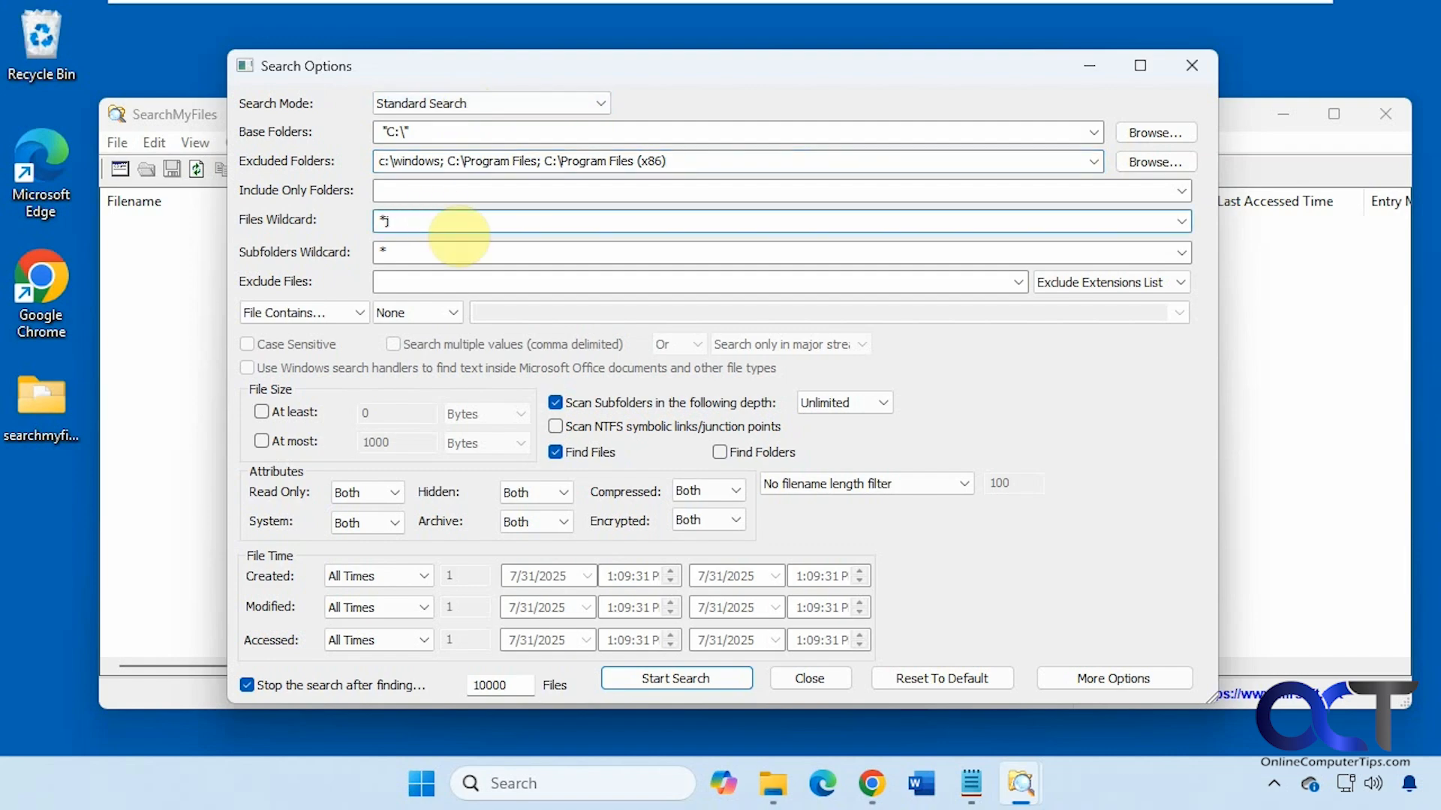
type("jpg")
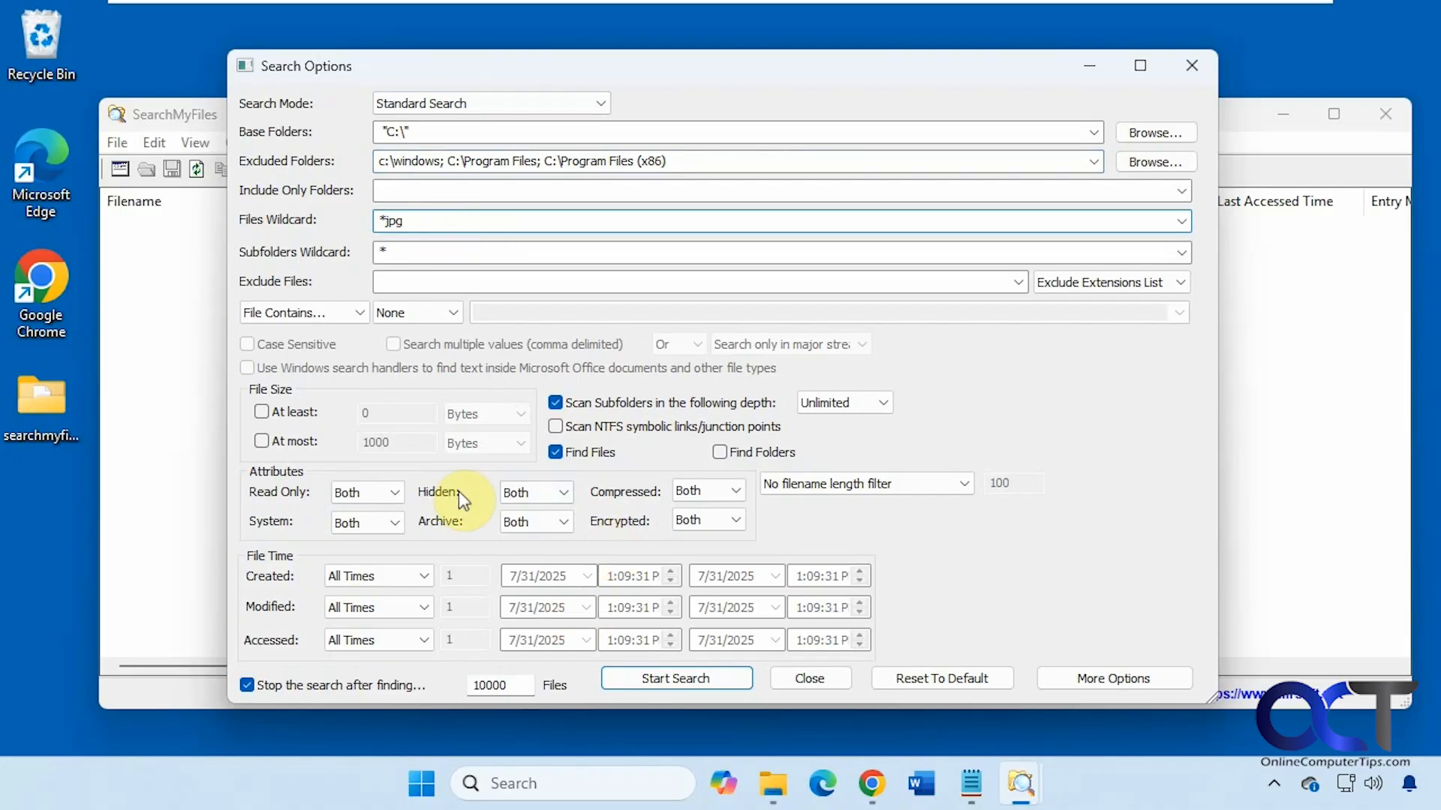
left_click(698, 680)
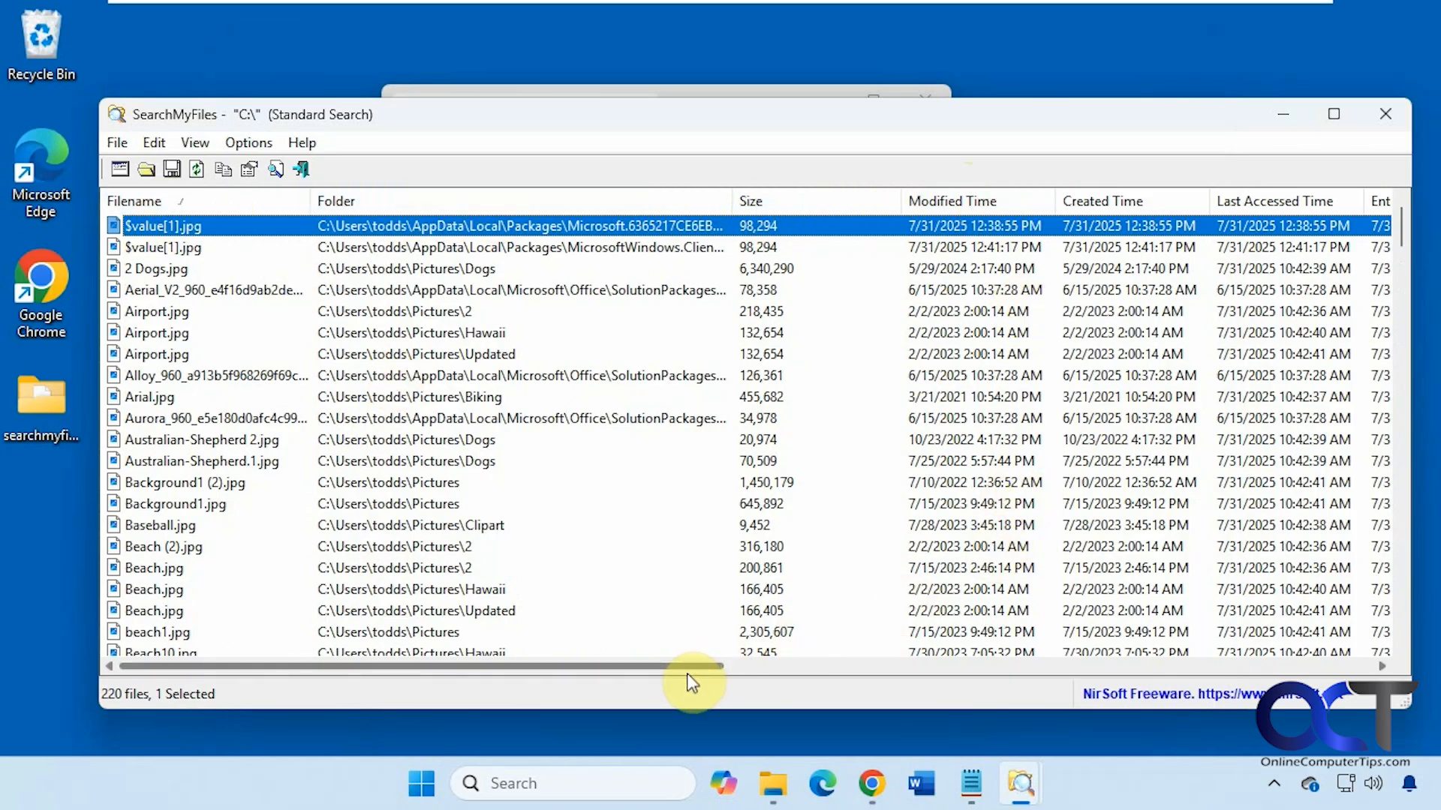
Sort the results by filename in descending order and widen the Filename column to fit the full names.
left_click_drag(691, 666, 1185, 665)
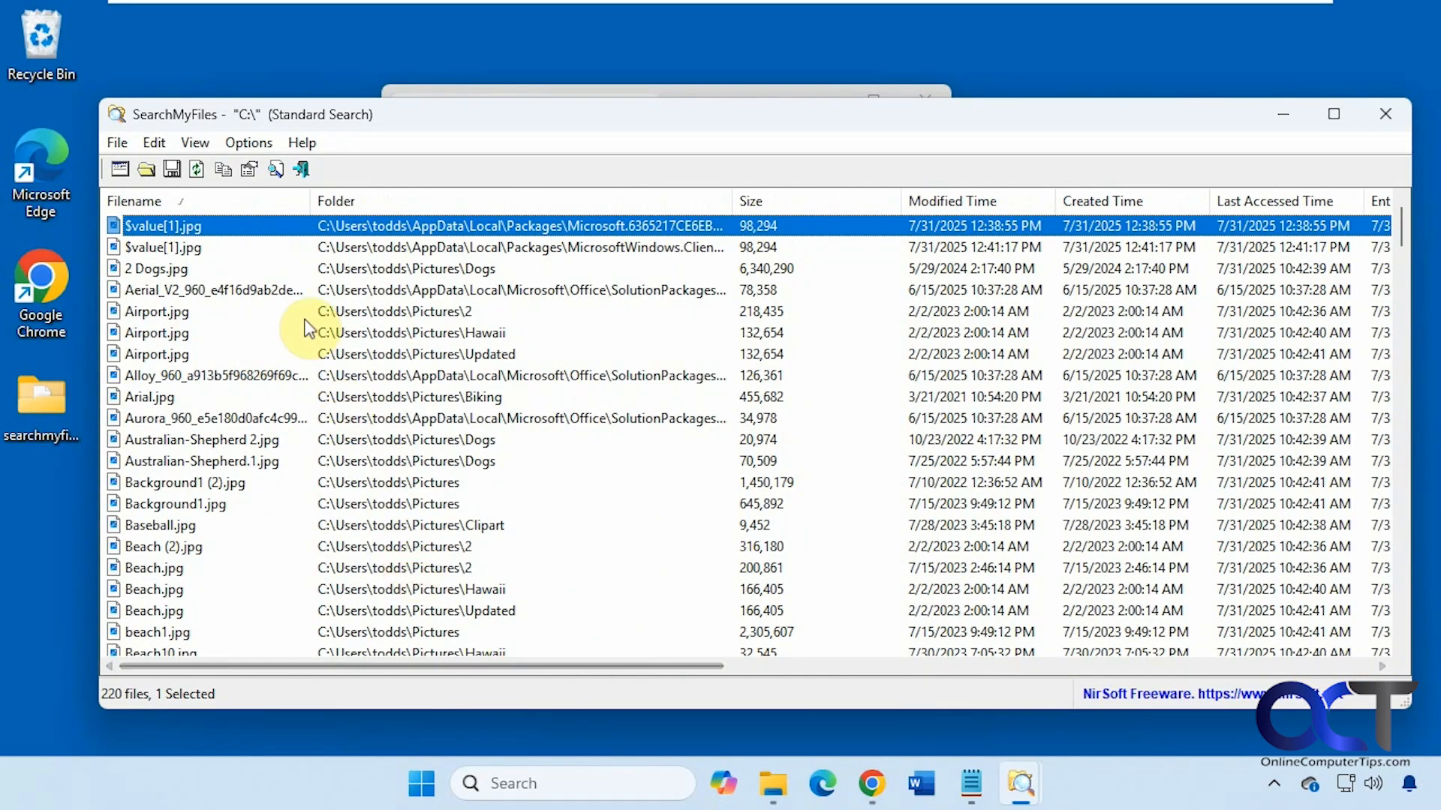
left_click(255, 197)
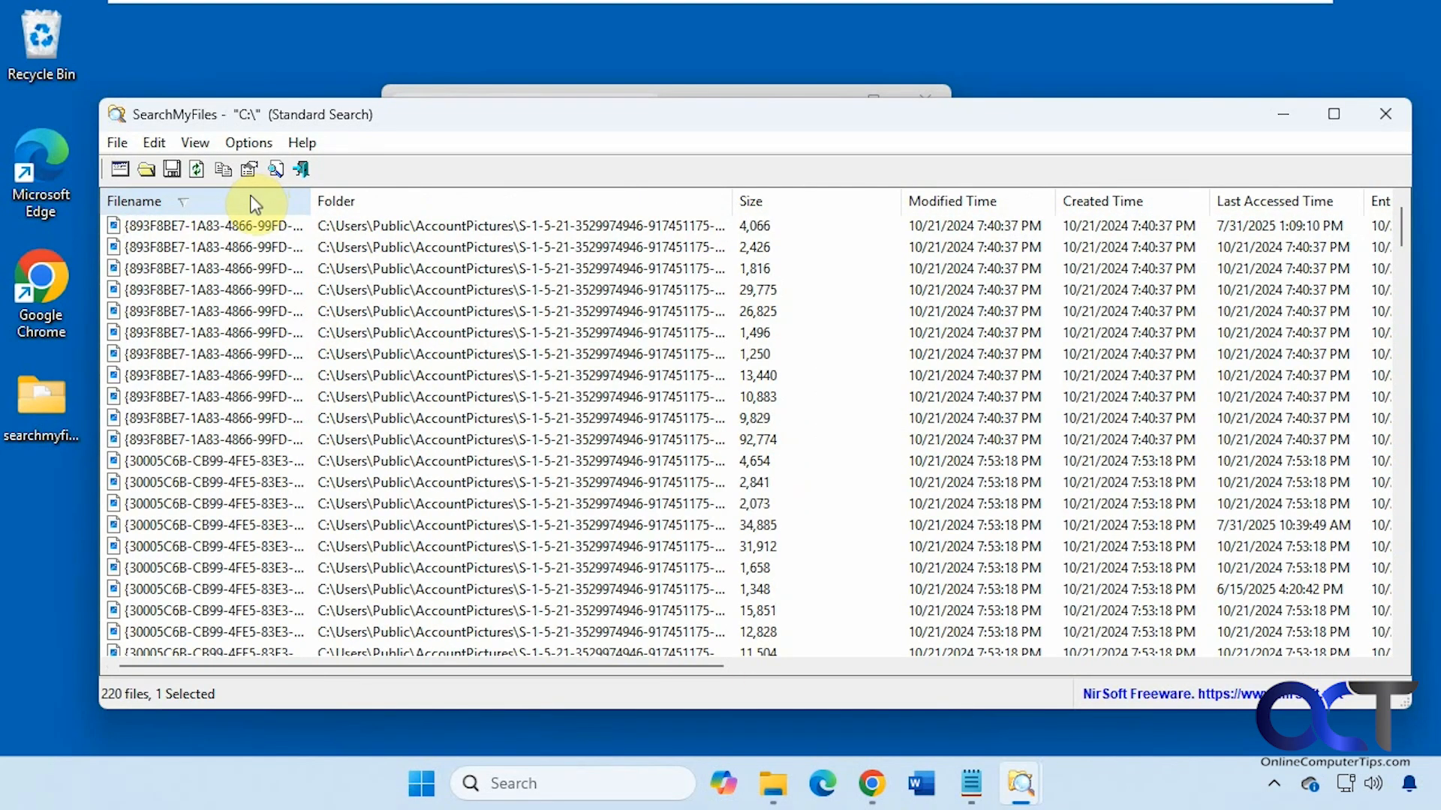
left_click_drag(310, 198, 551, 200)
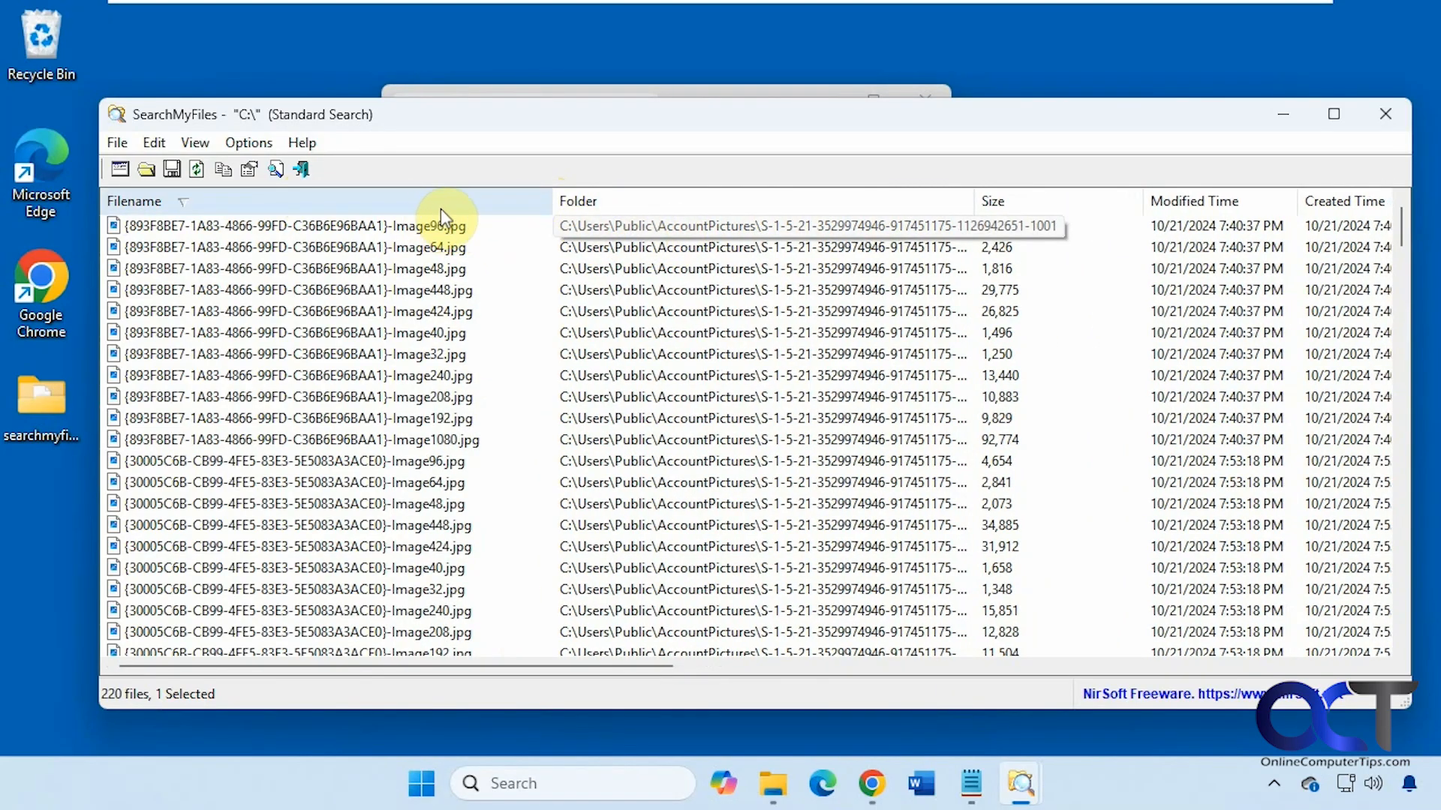
Sort the search results by folder.
left_click(598, 200)
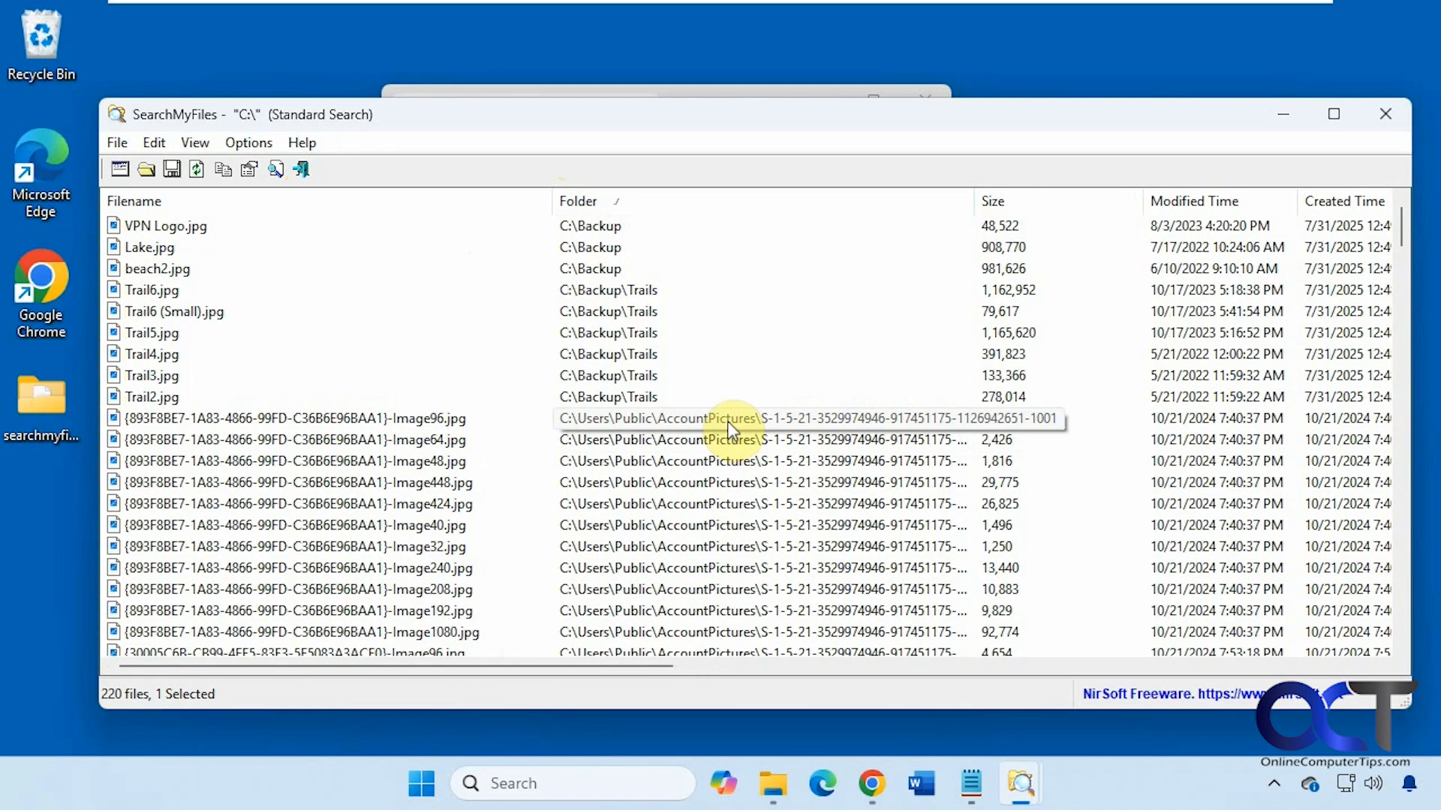
left_click_drag(1405, 235, 1384, 180)
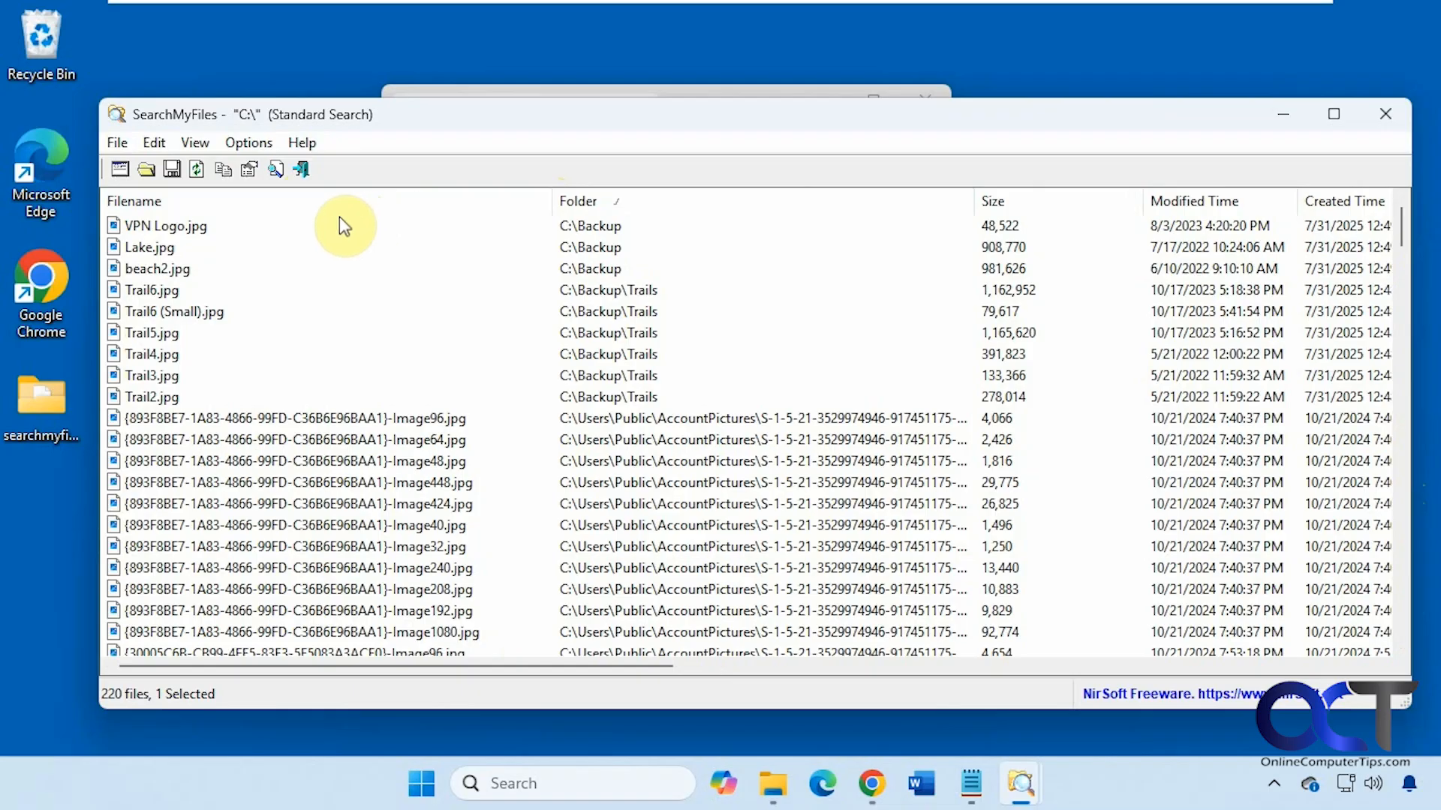
Review the general file commands and the actions offered for Lake.jpg in C:\Backup.
left_click(125, 144)
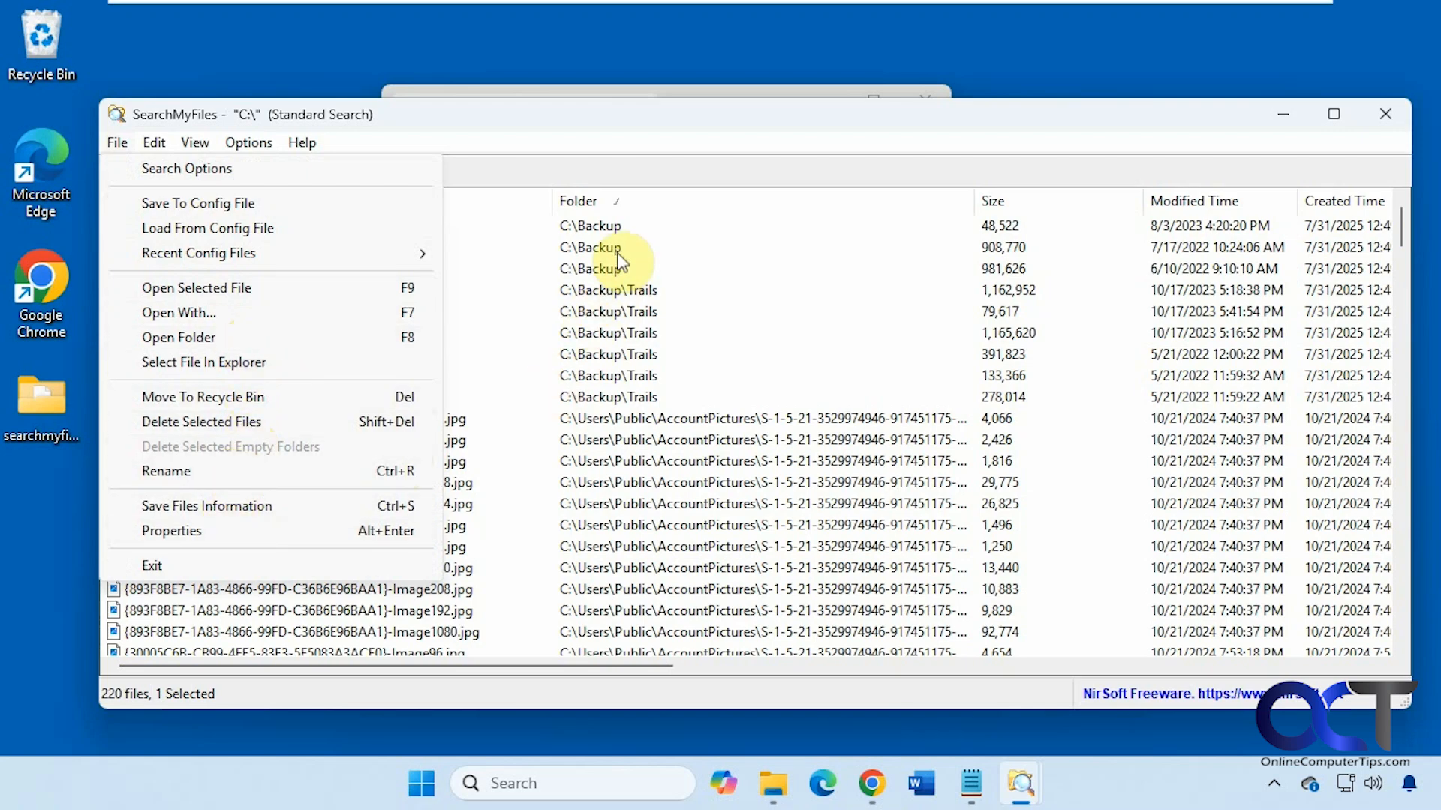
left_click(597, 247)
left_click(596, 247)
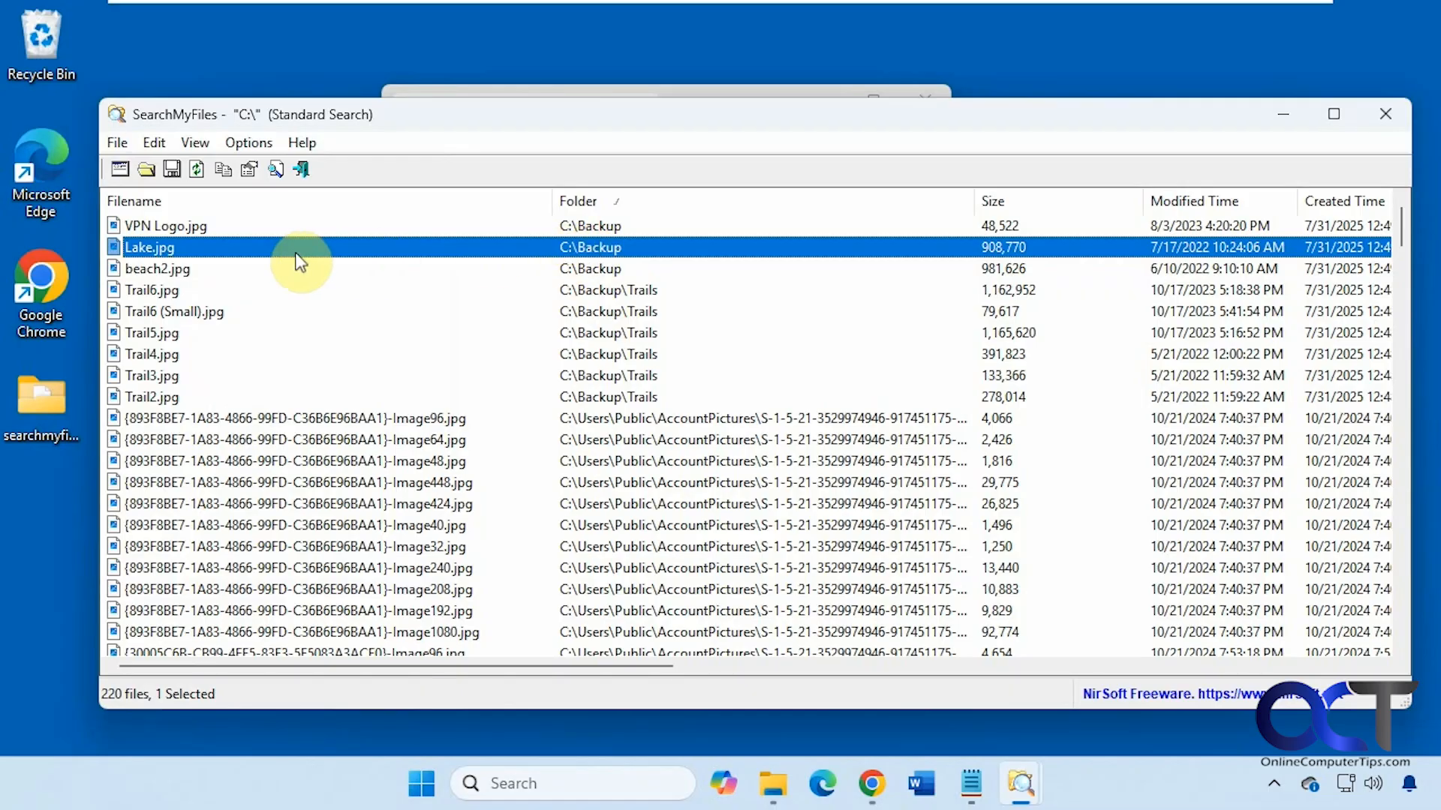
right_click(217, 250)
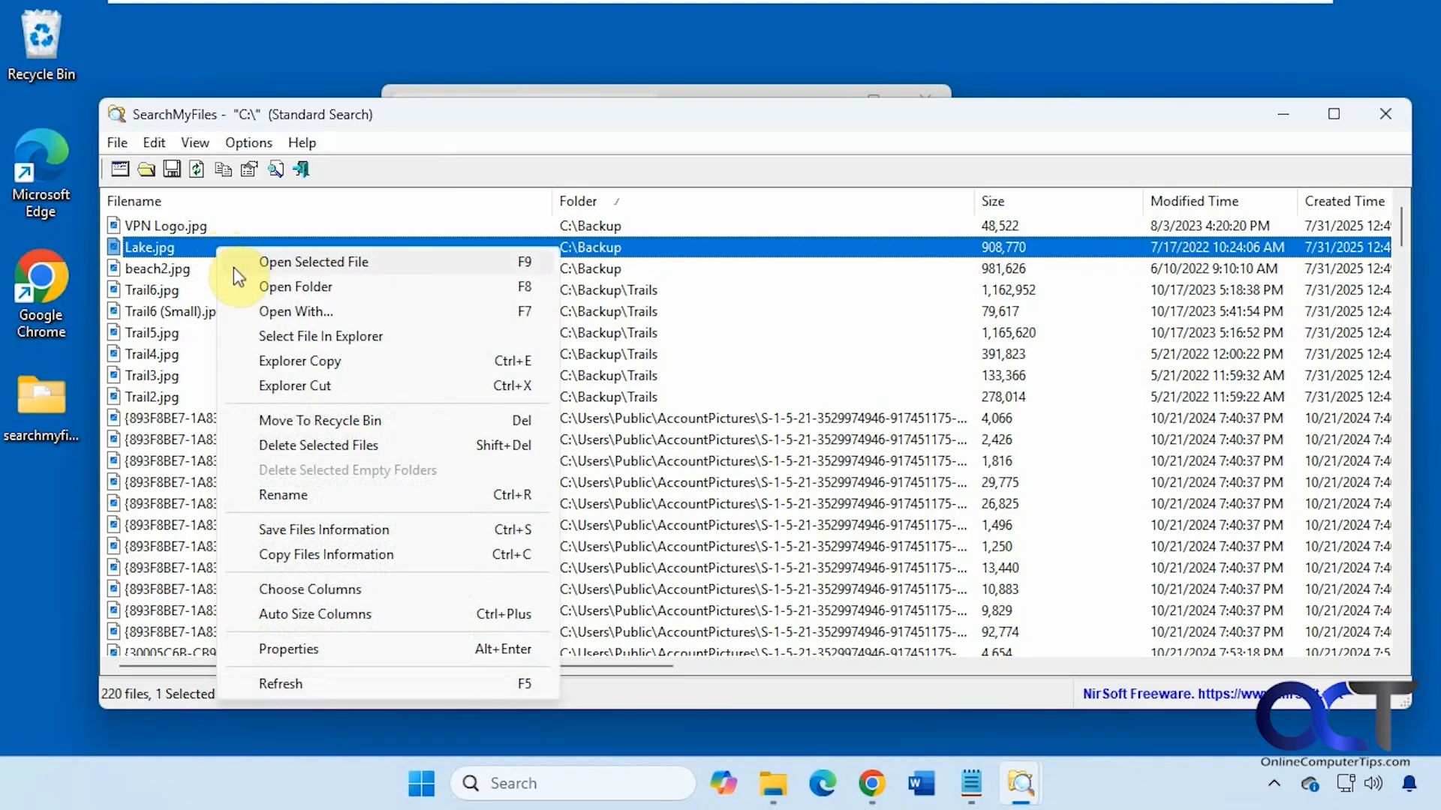
left_click(417, 131)
Find "trail" in the results, advance through the matches to Trail4.jpg, and close the search dialog.
left_click(165, 144)
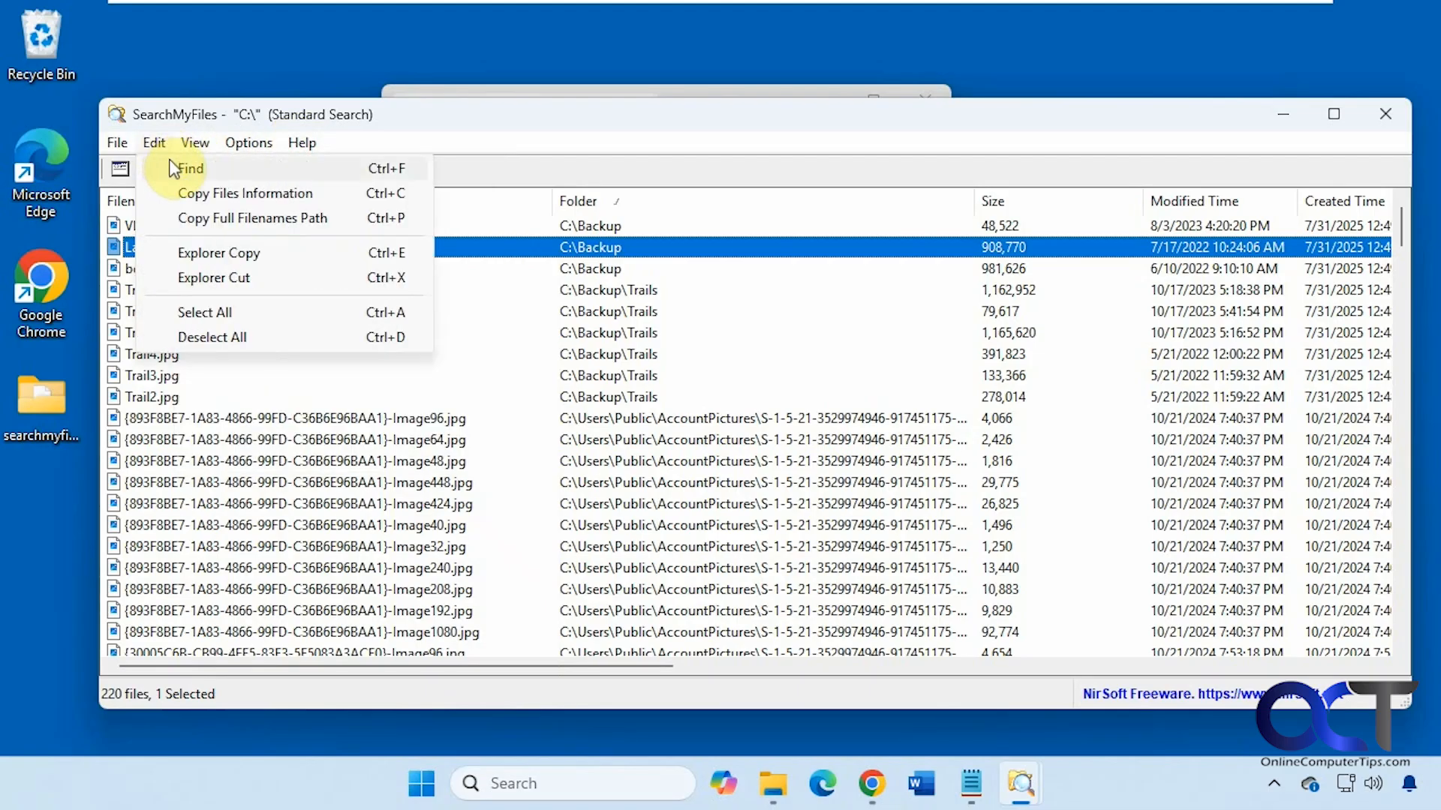
left_click(187, 172)
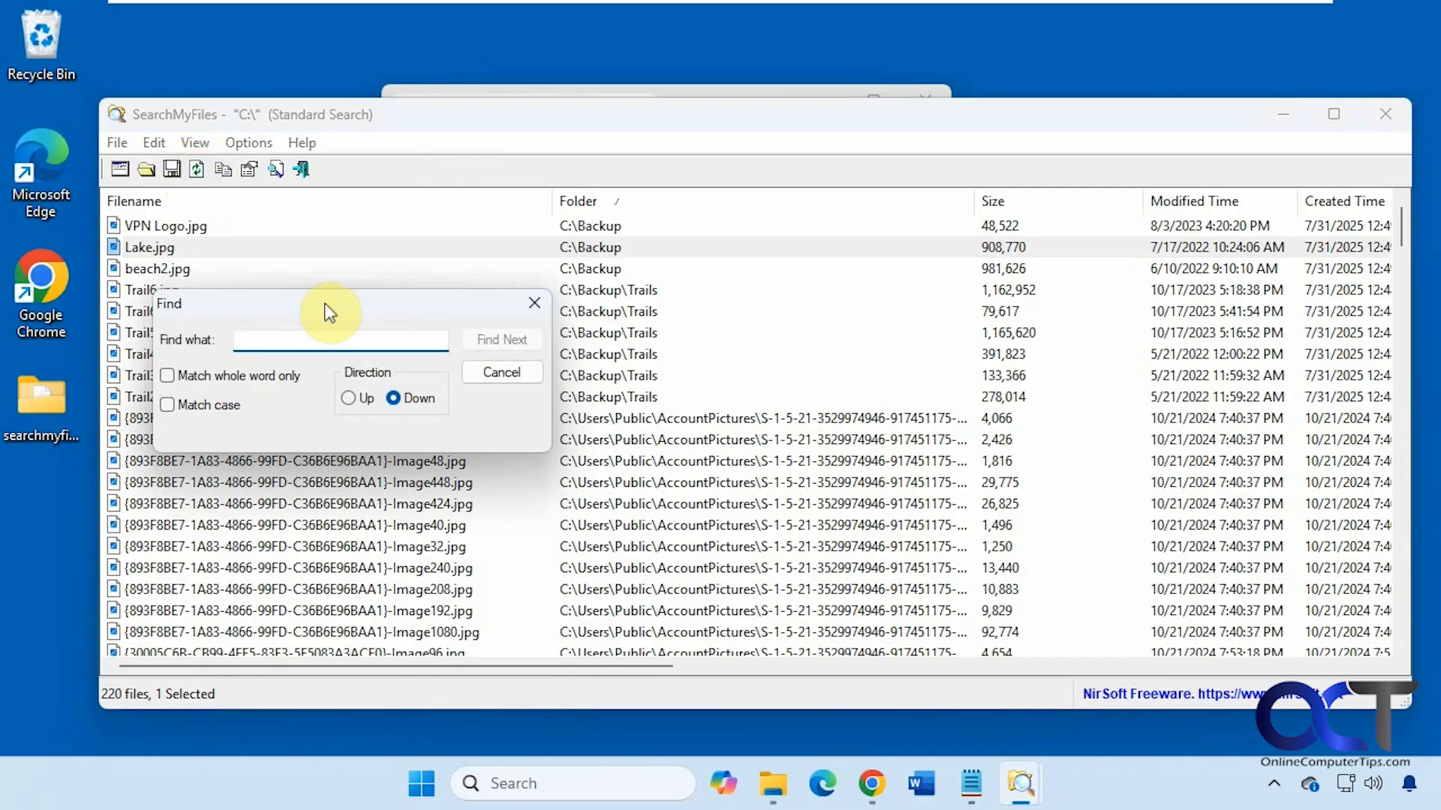
type("trail")
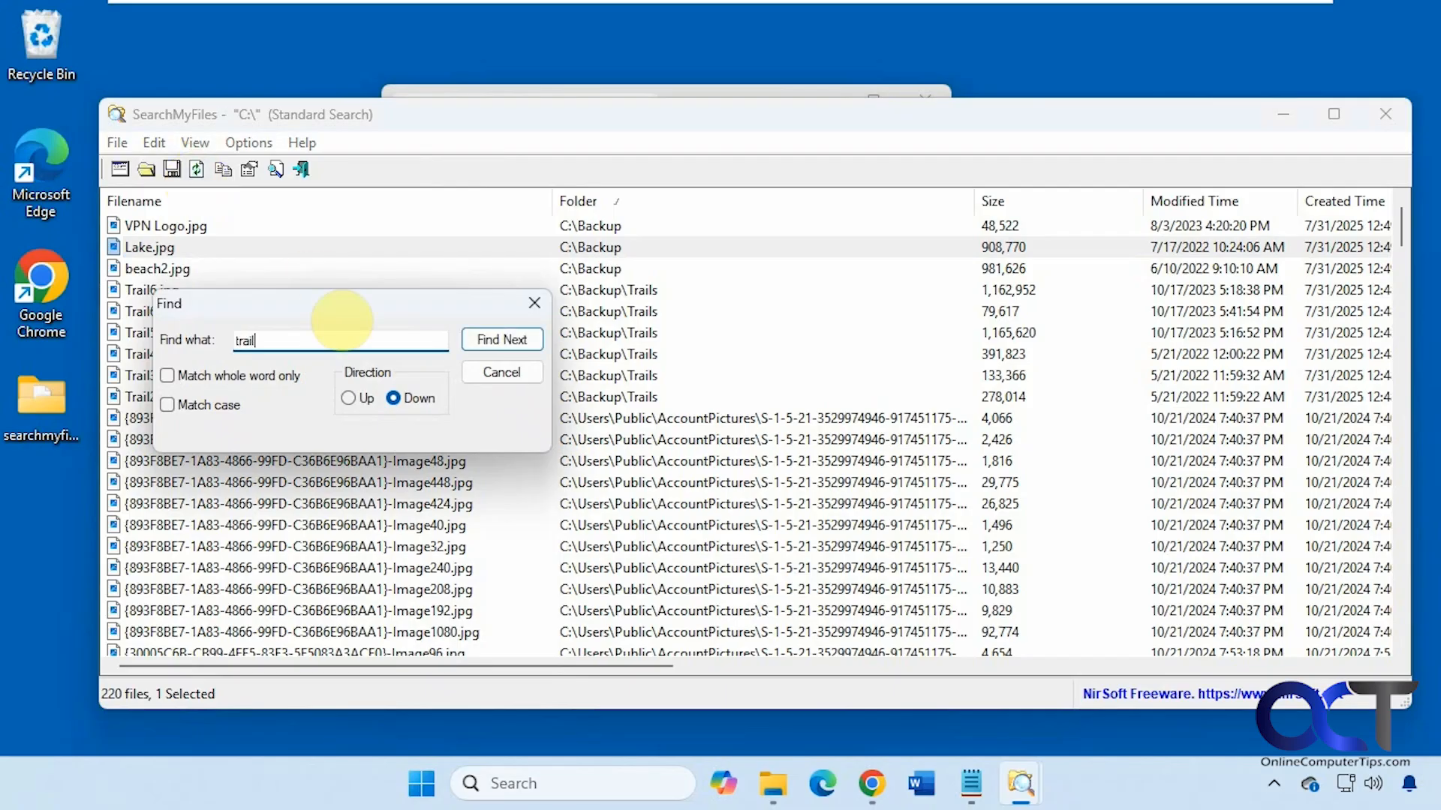
left_click(489, 331)
left_click(488, 337)
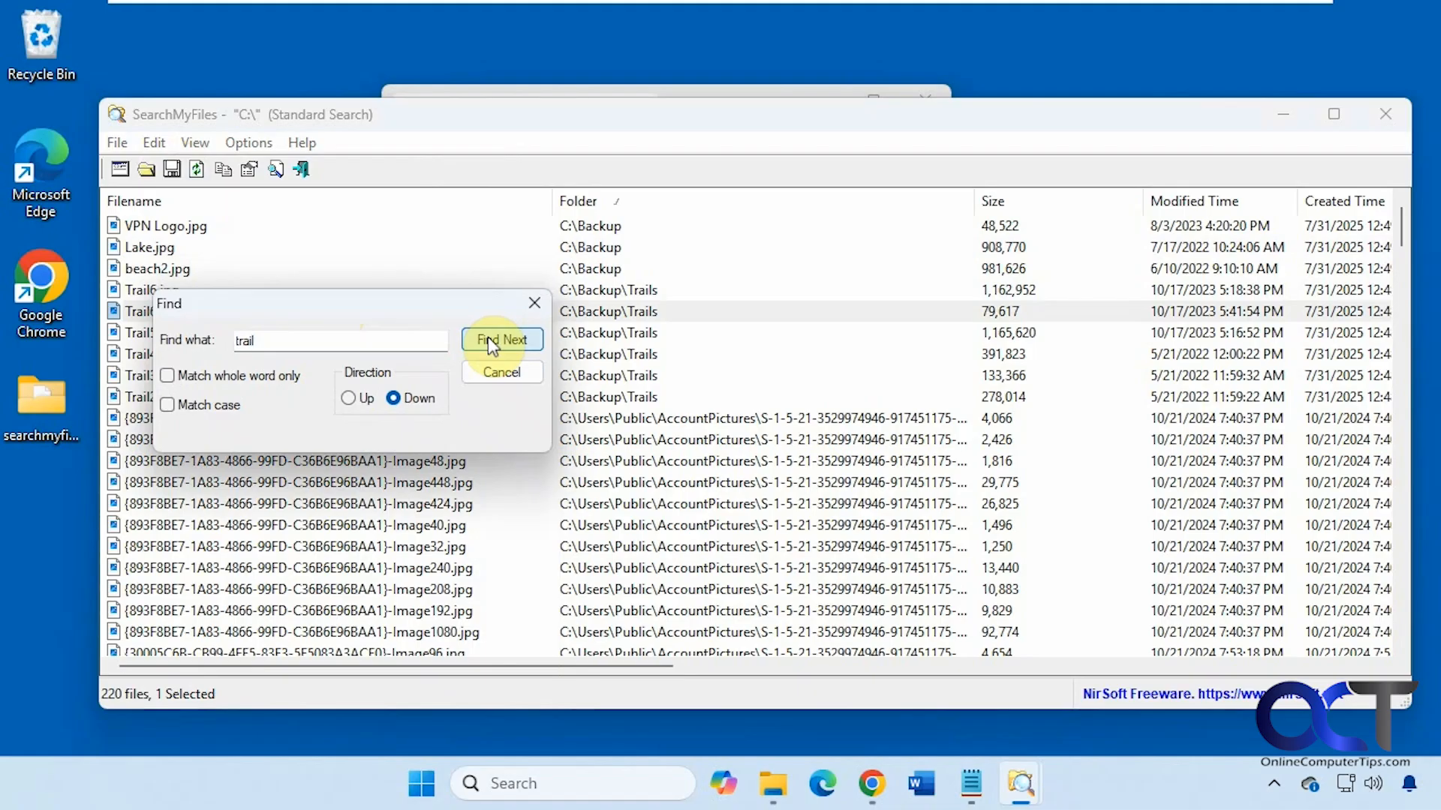
left_click(487, 336)
left_click(488, 336)
left_click(498, 371)
Copy the file information of Trail4.jpg, paste it into the blank Notepad document, and minimize Notepad.
left_click(153, 143)
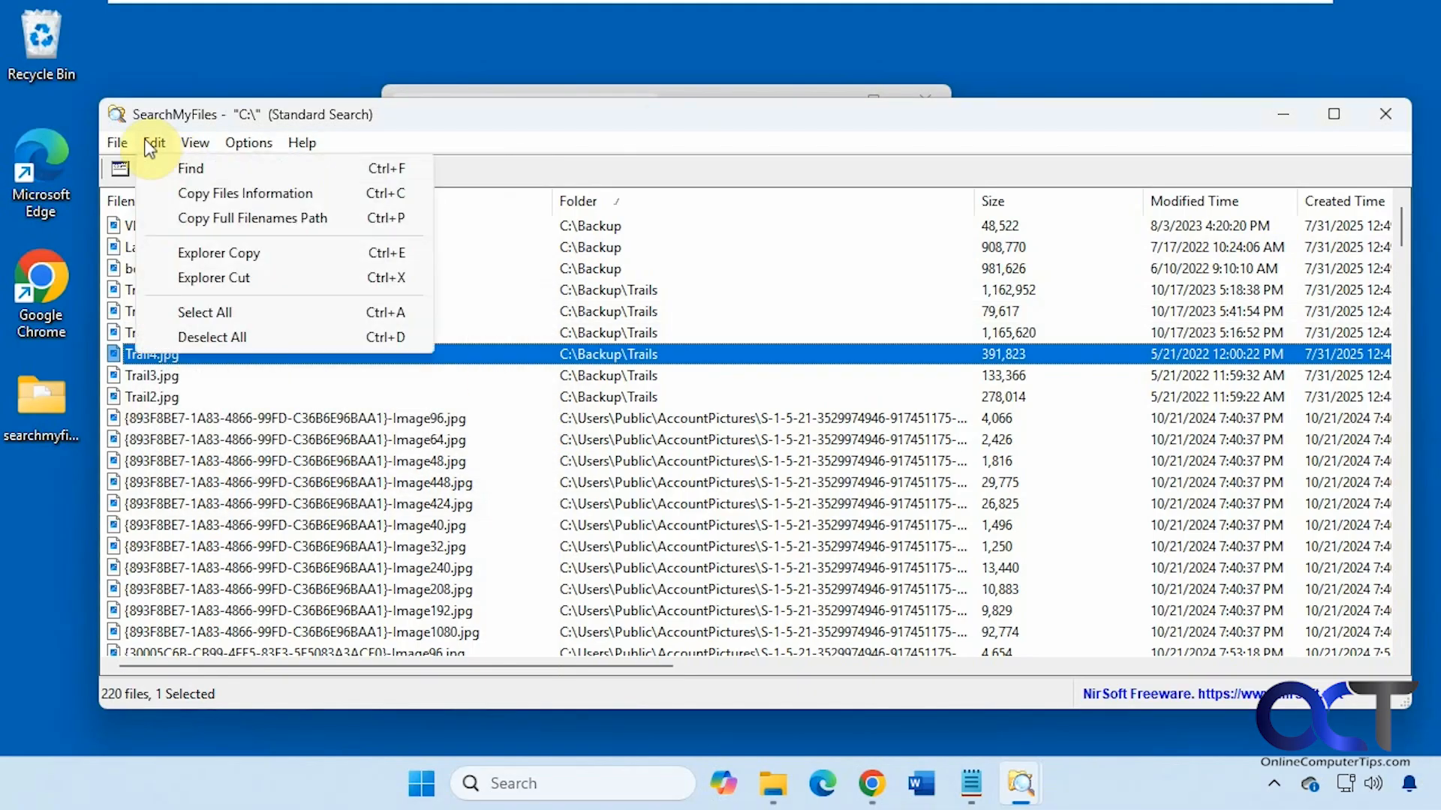
left_click(202, 219)
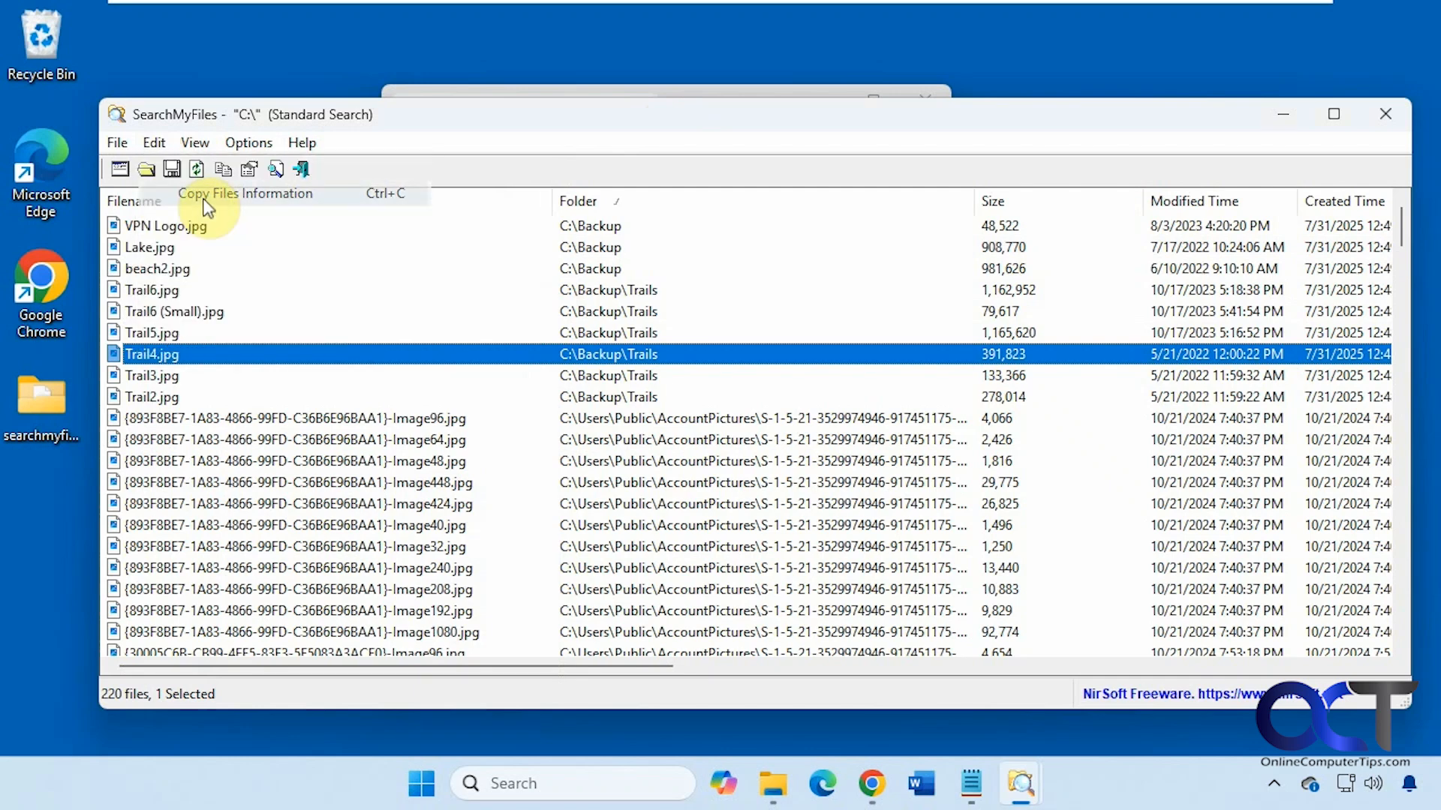
left_click(971, 784)
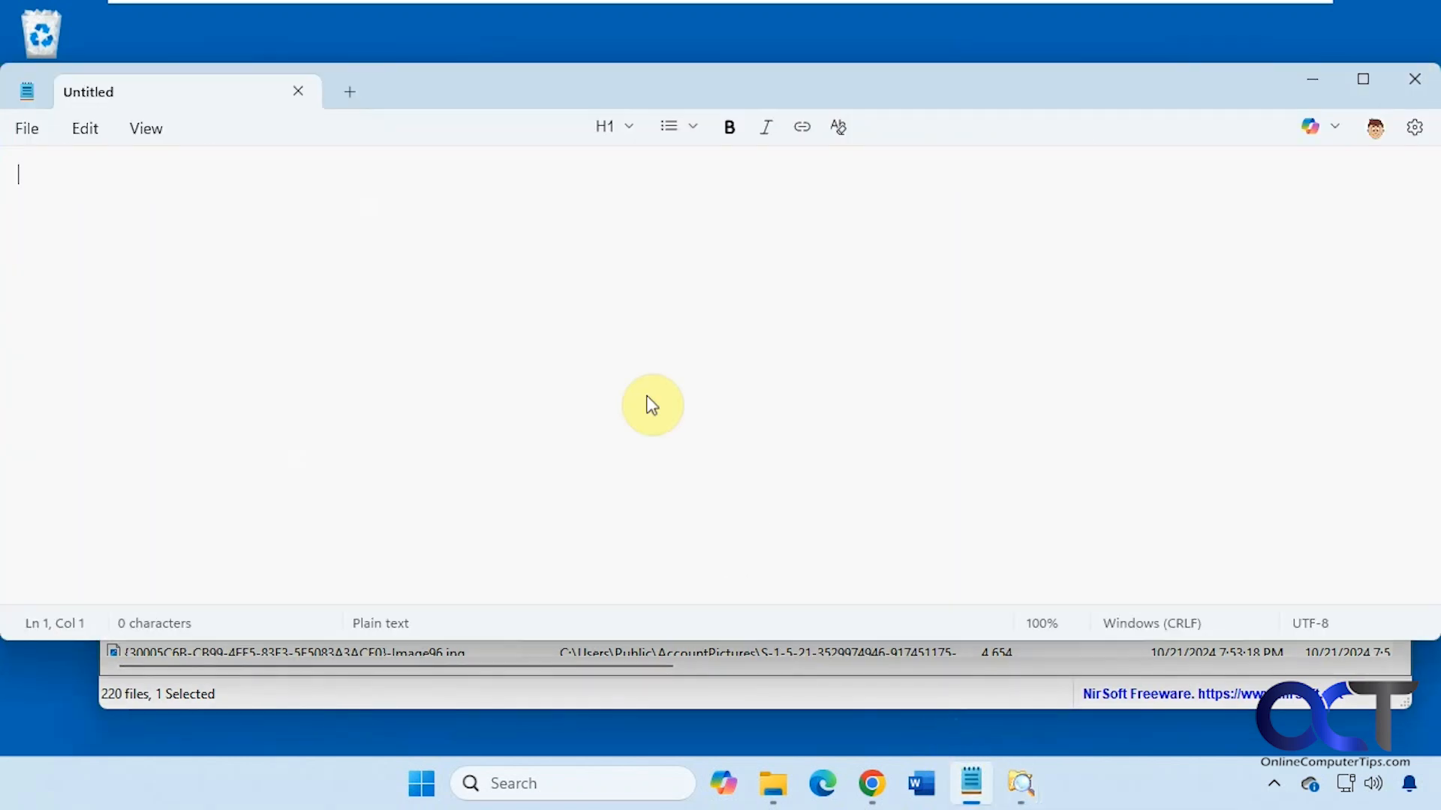
key("ctrl+v")
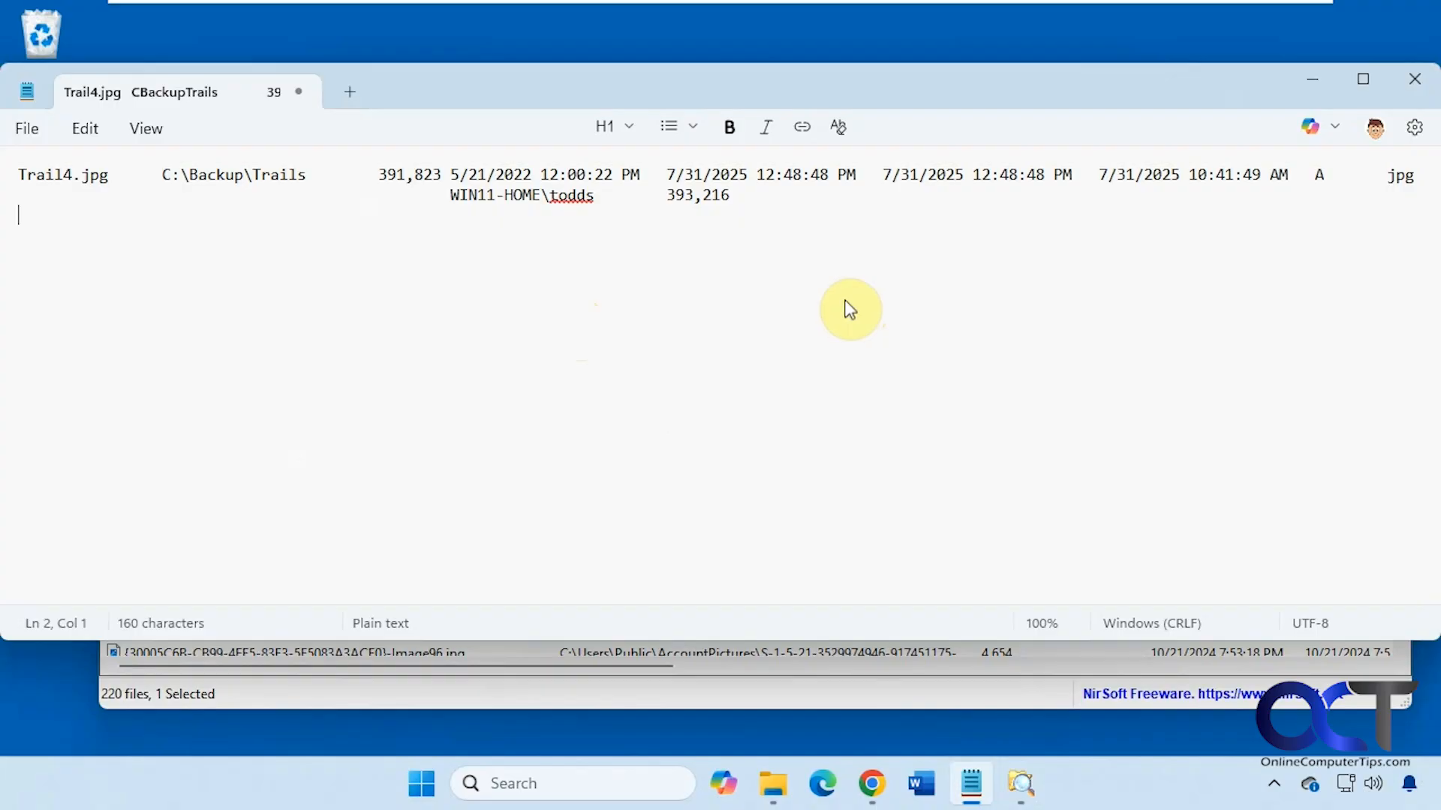
left_click(1313, 88)
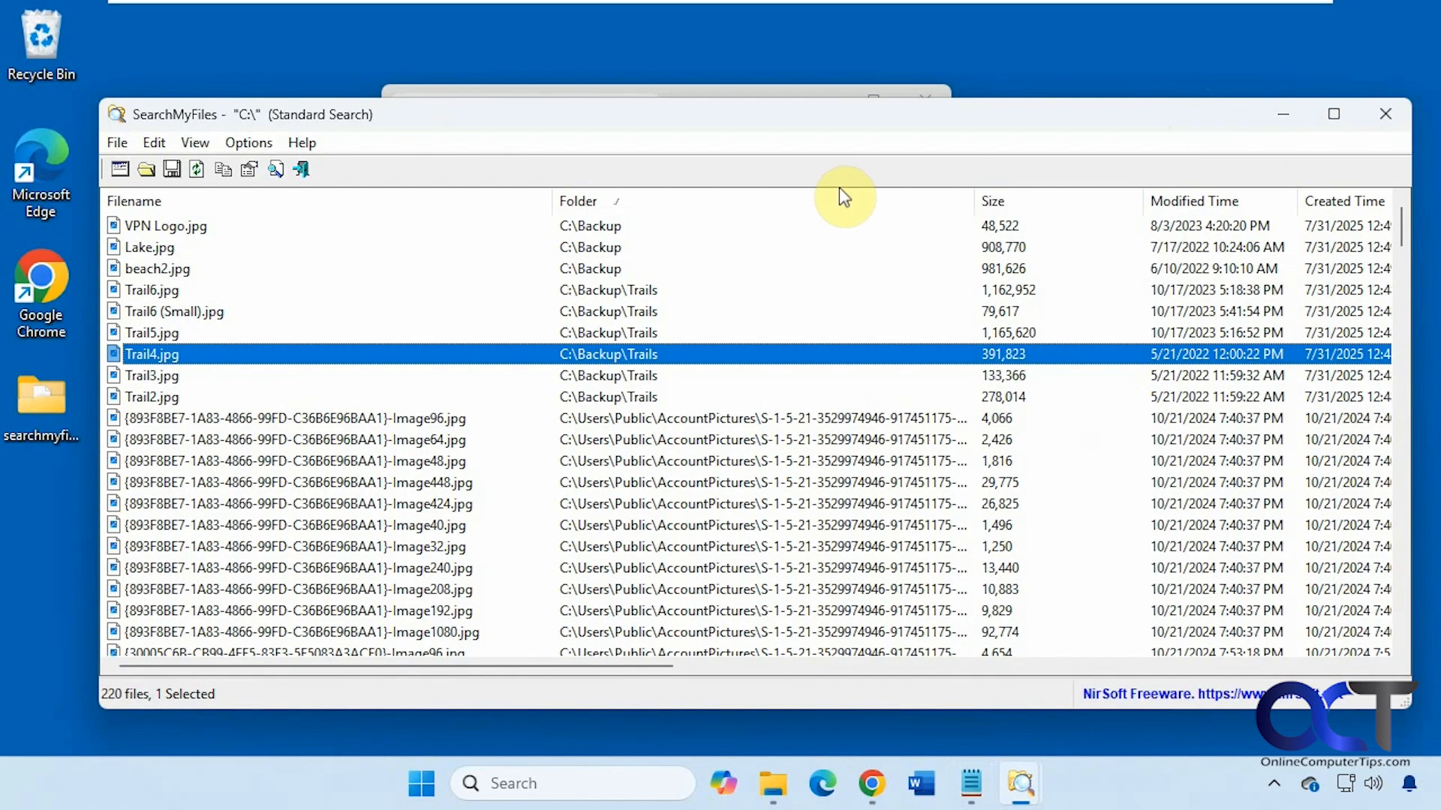
Turn on grid lines in the search results list.
left_click(196, 144)
mouse_move(154, 143)
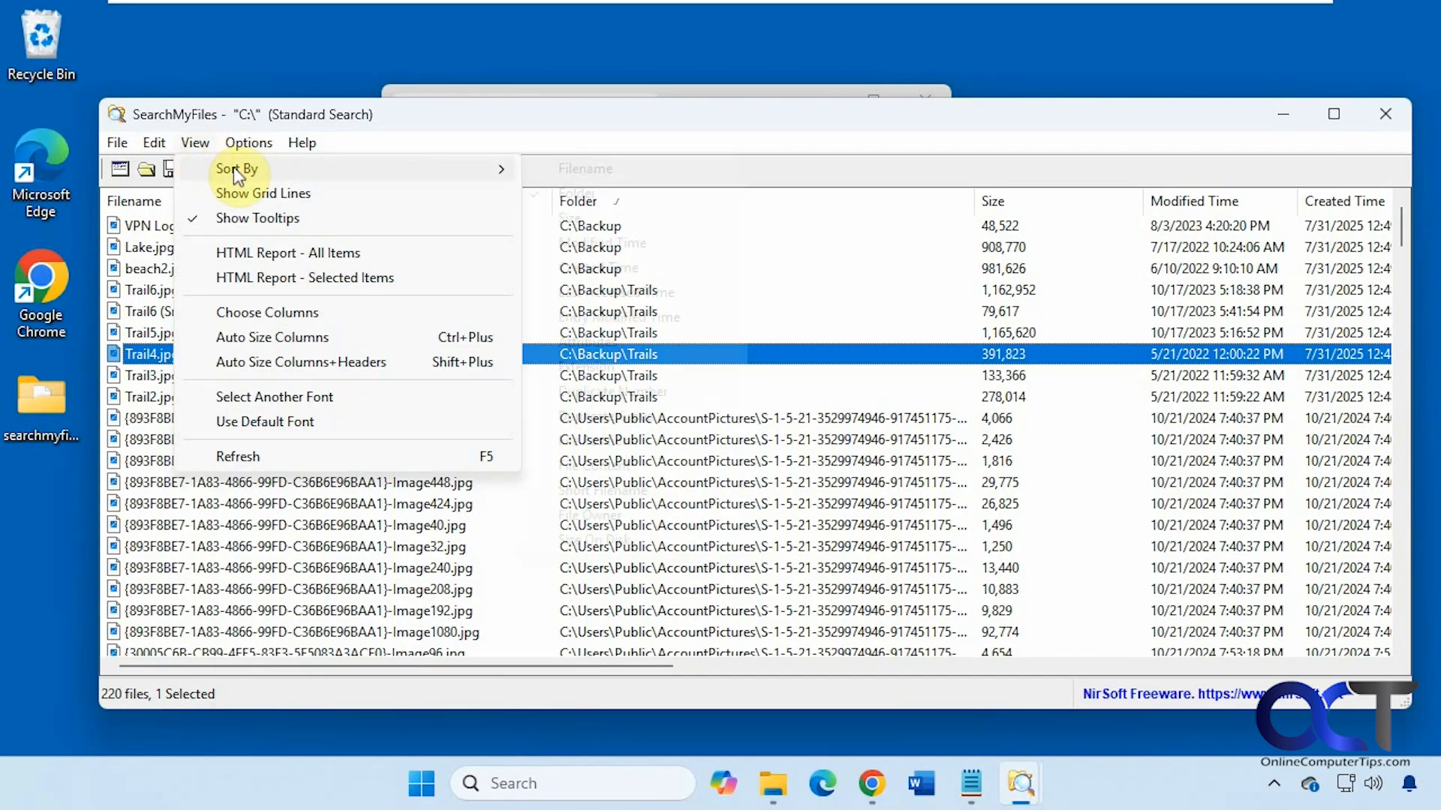
mouse_move(236, 174)
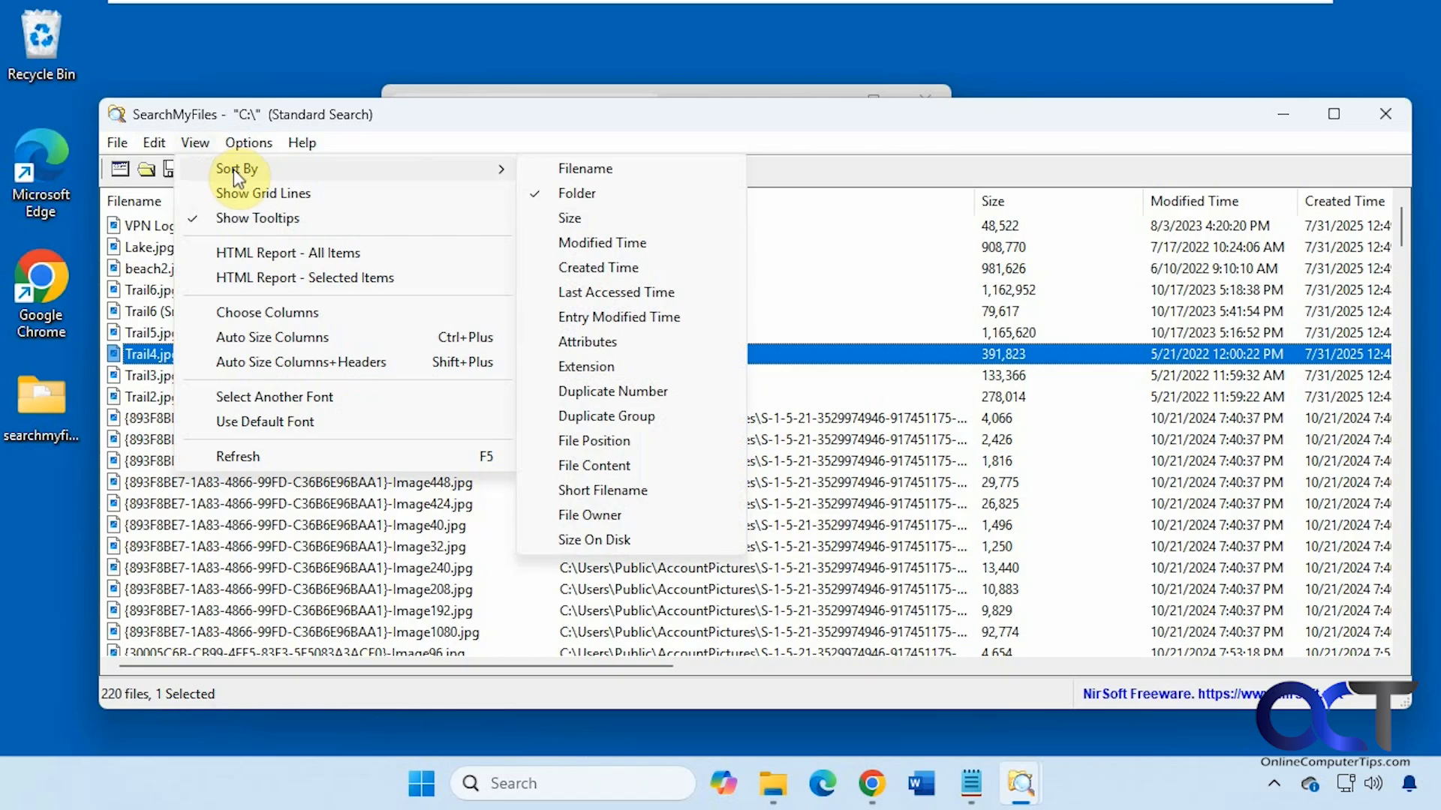
left_click(237, 191)
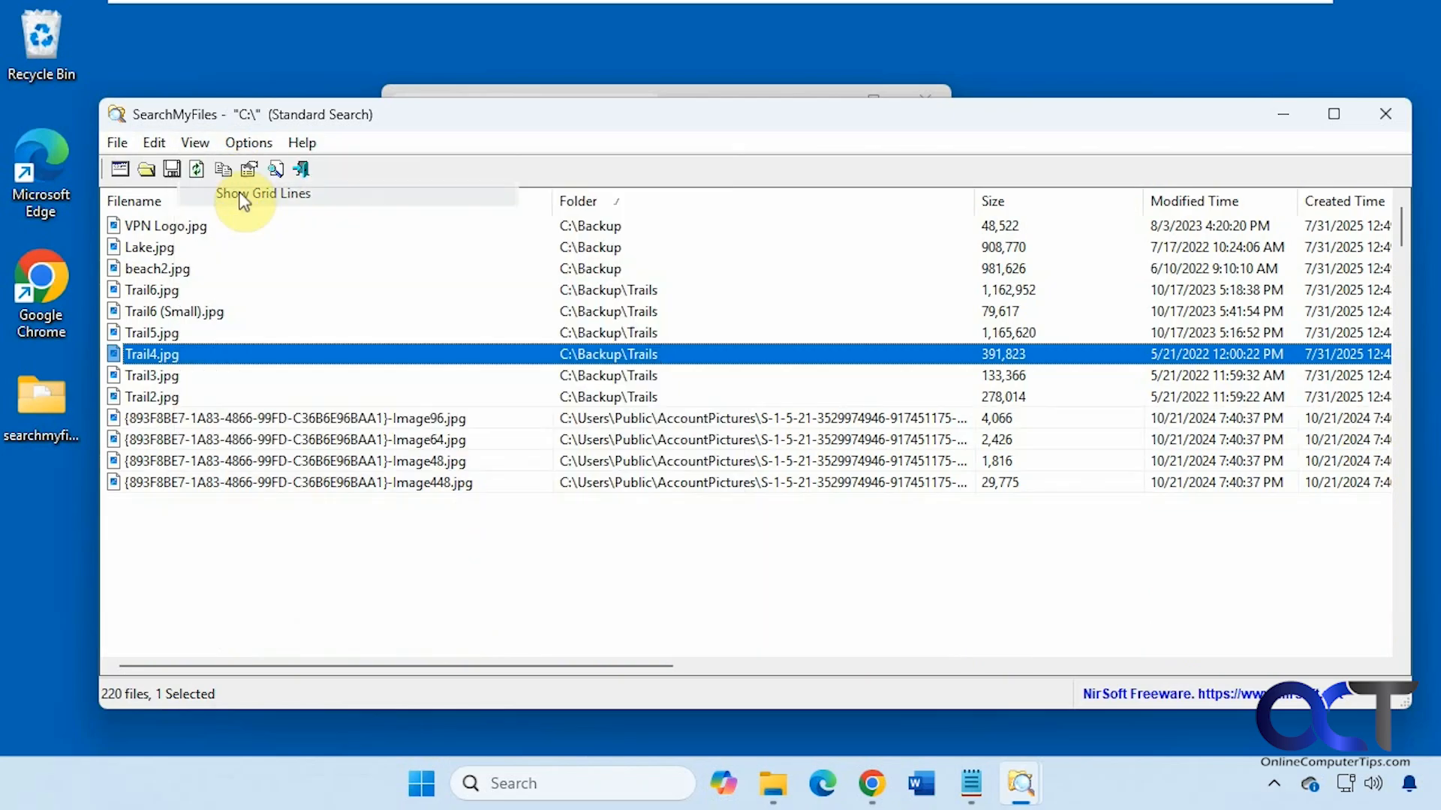
Create an HTML report of all items, close the extra Edge page, and look through the report.
left_click(204, 149)
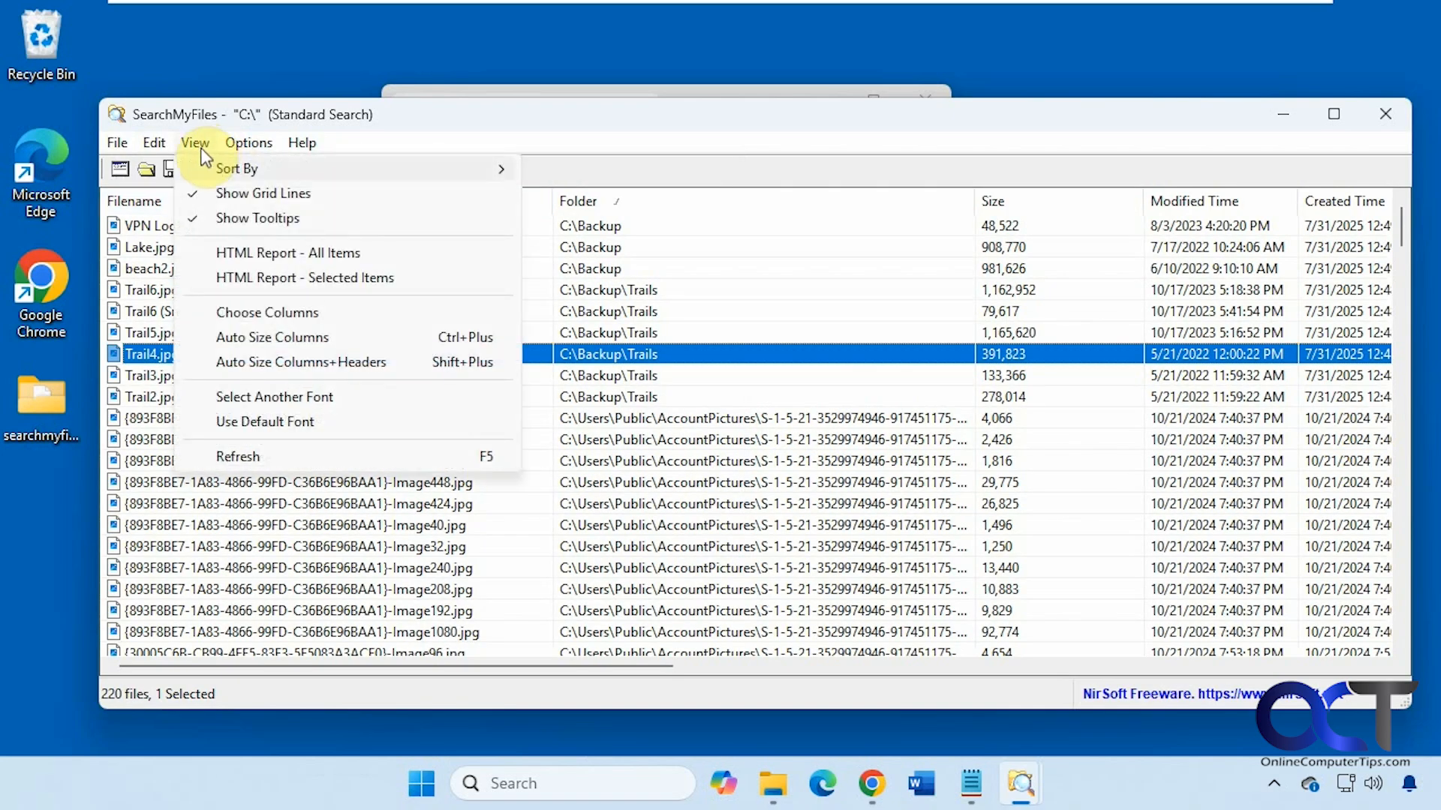
left_click(243, 253)
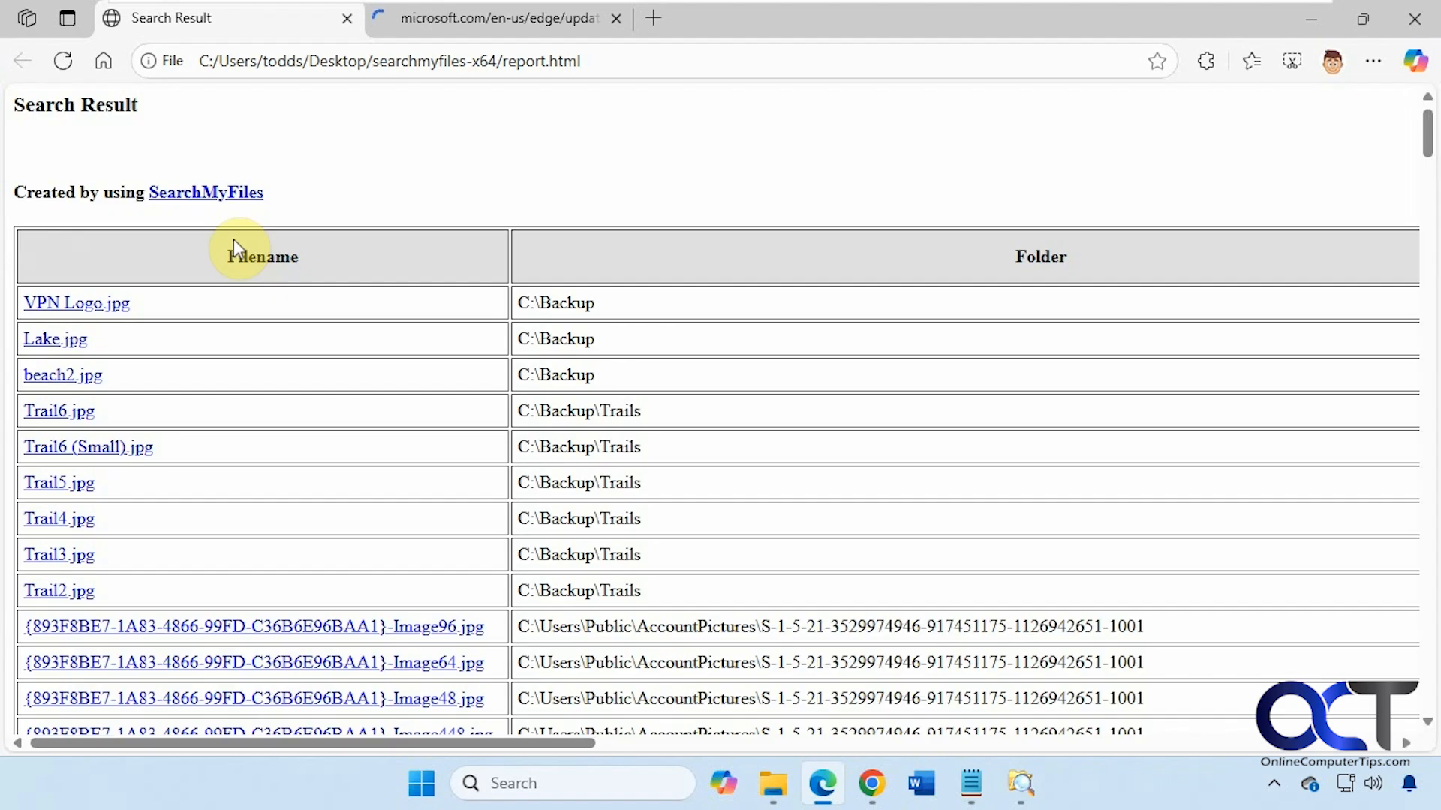
left_click(616, 18)
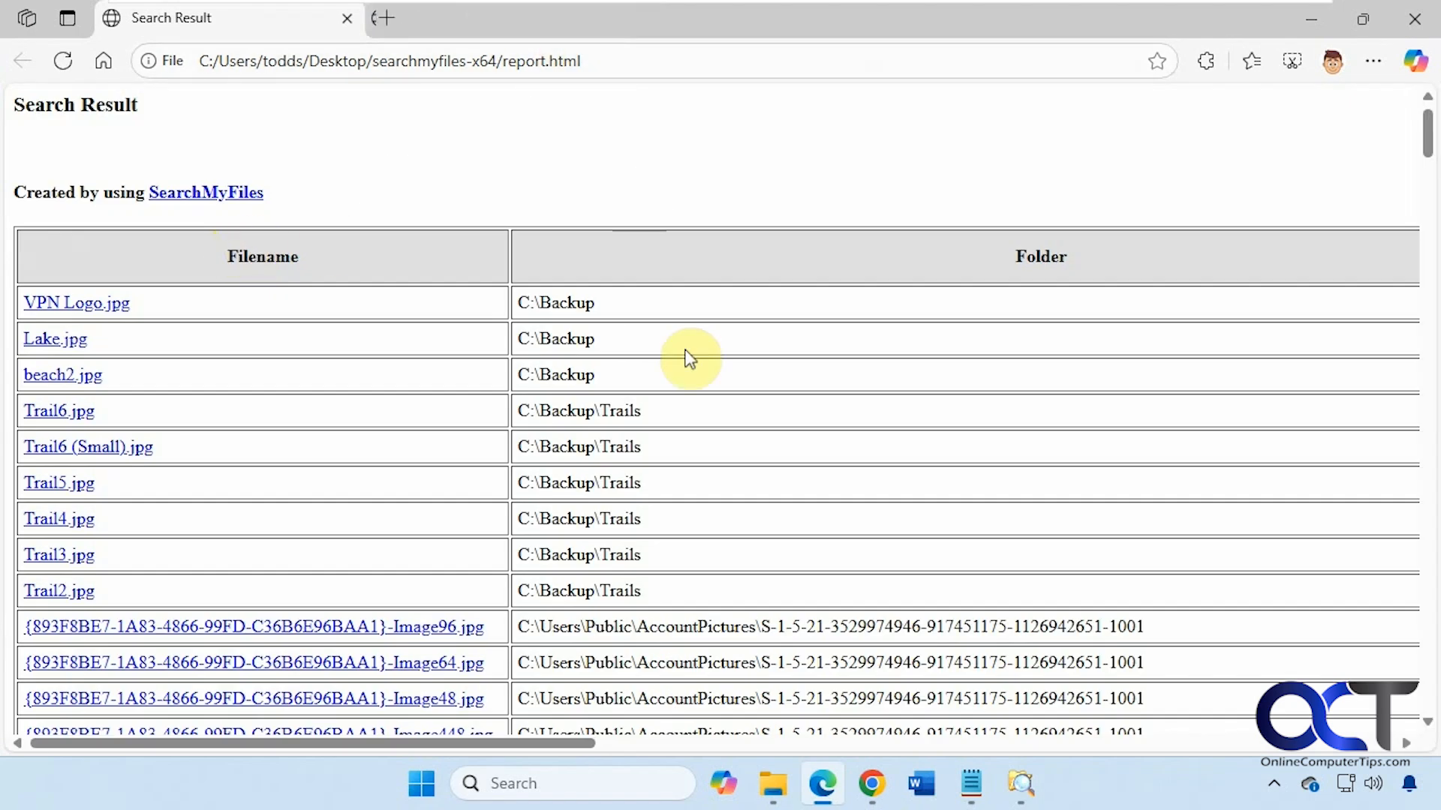
scroll(690, 359, "down", 9)
scroll(679, 368, "up", 8)
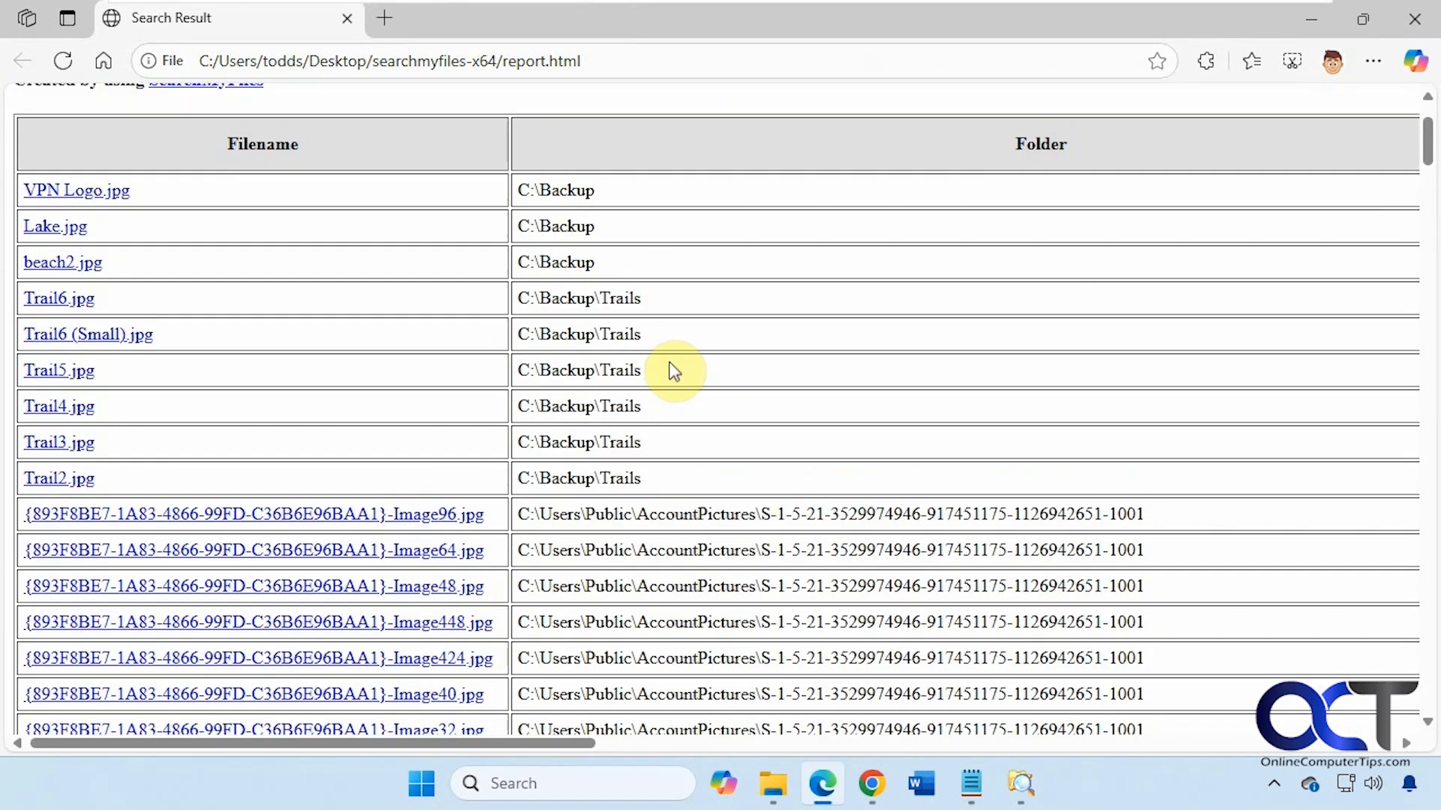
Open Trail6 (Small).jpg from the report, and close the image and the browser.
left_click(84, 335)
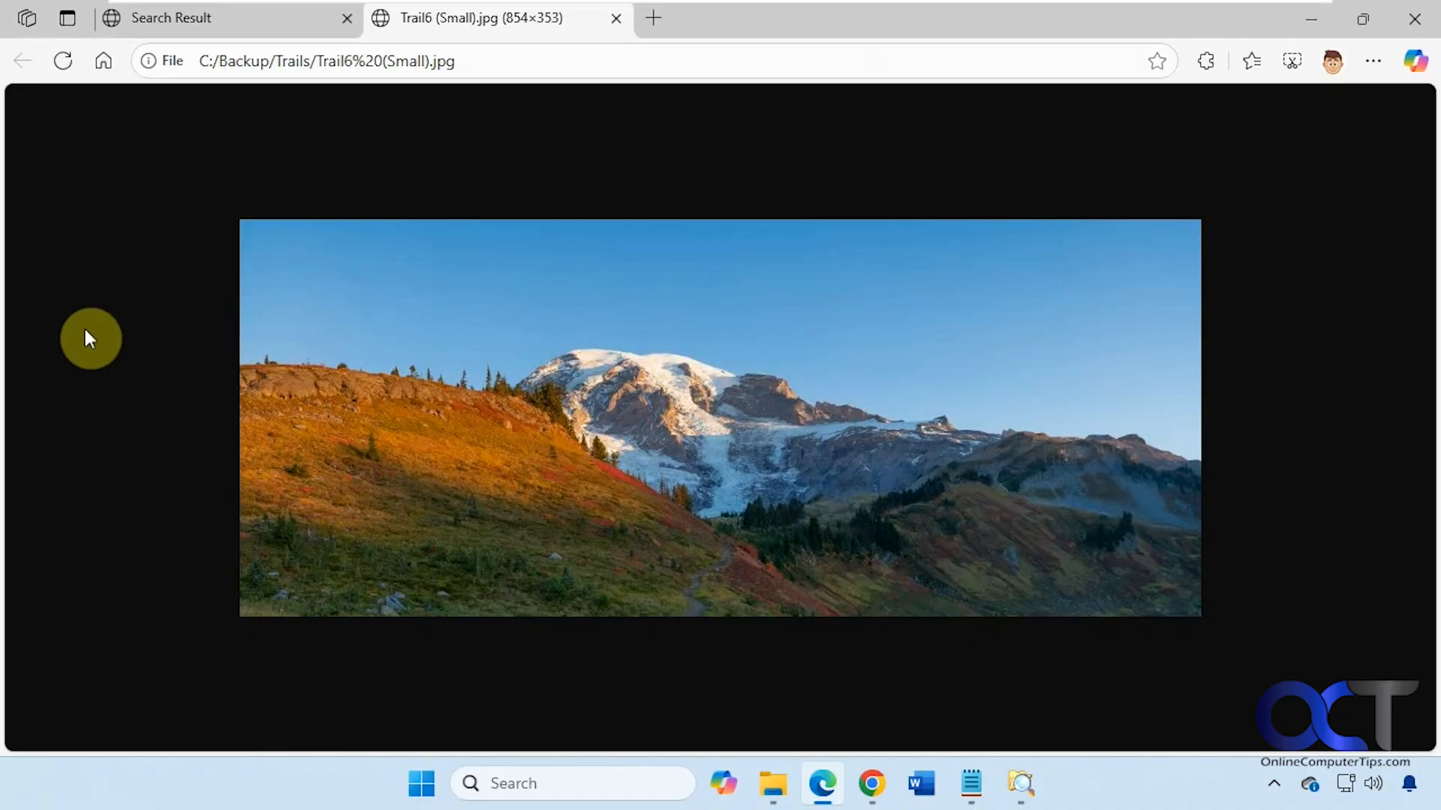
left_click(616, 18)
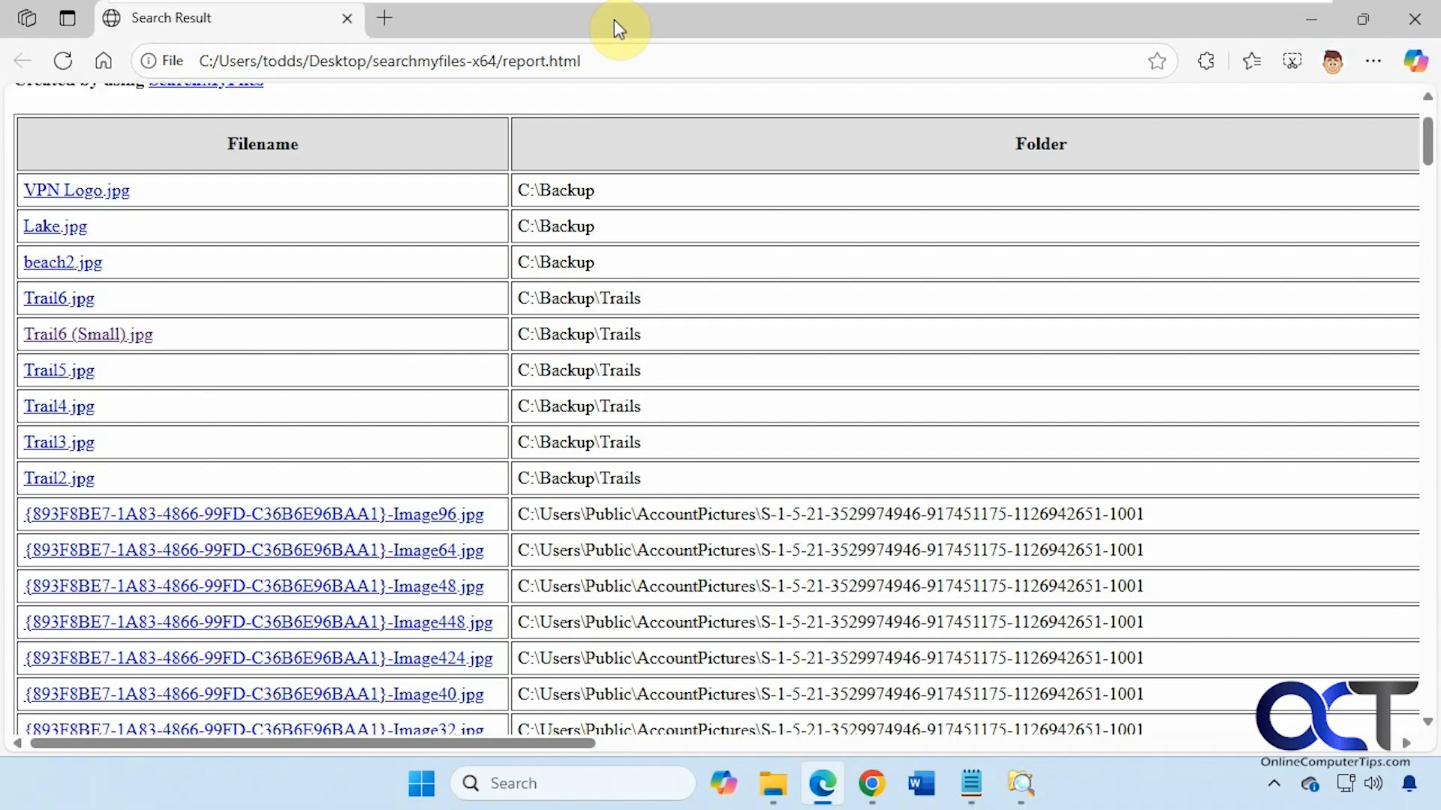
left_click(1415, 18)
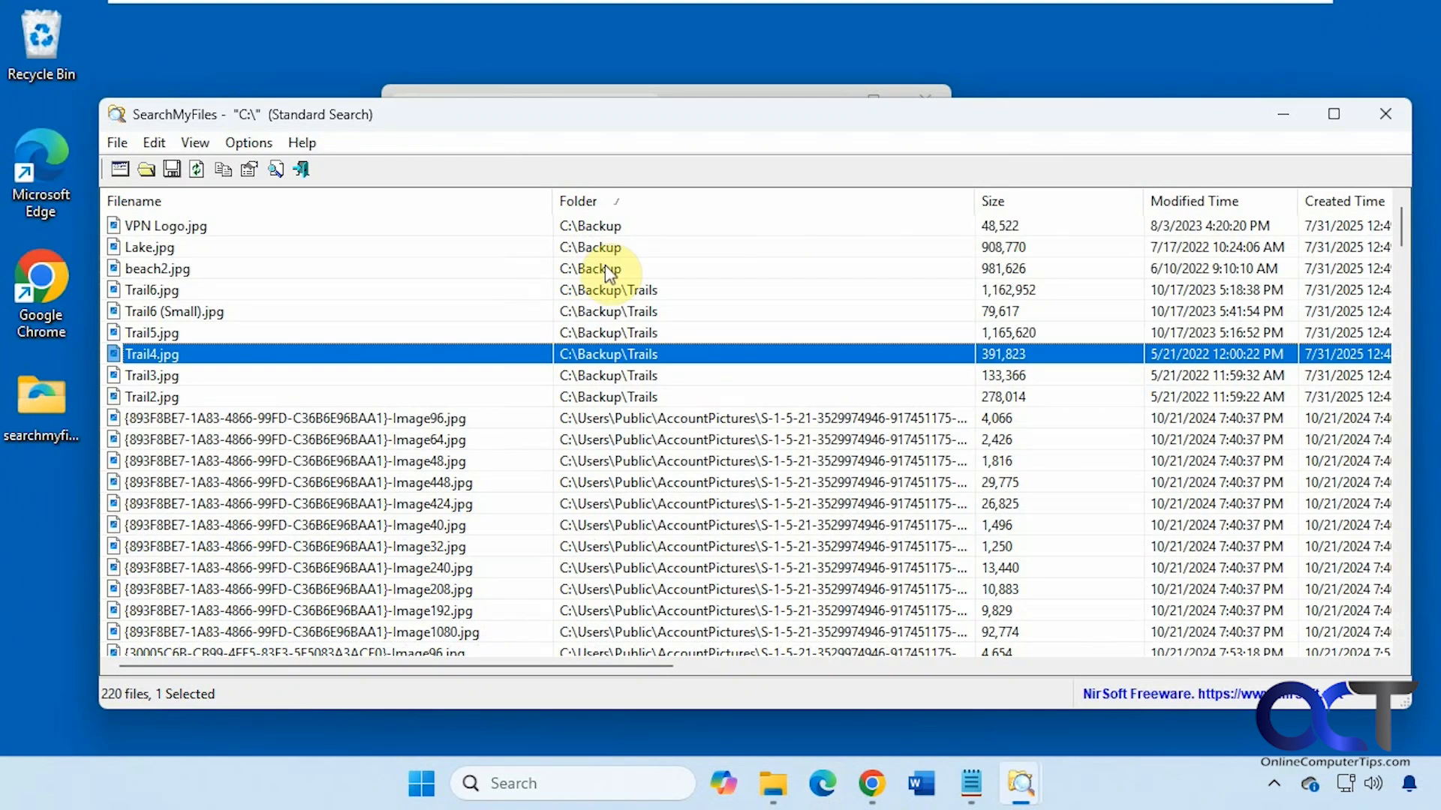
Review which columns can be shown, hidden or reordered in the results, and cancel the column settings.
left_click(197, 143)
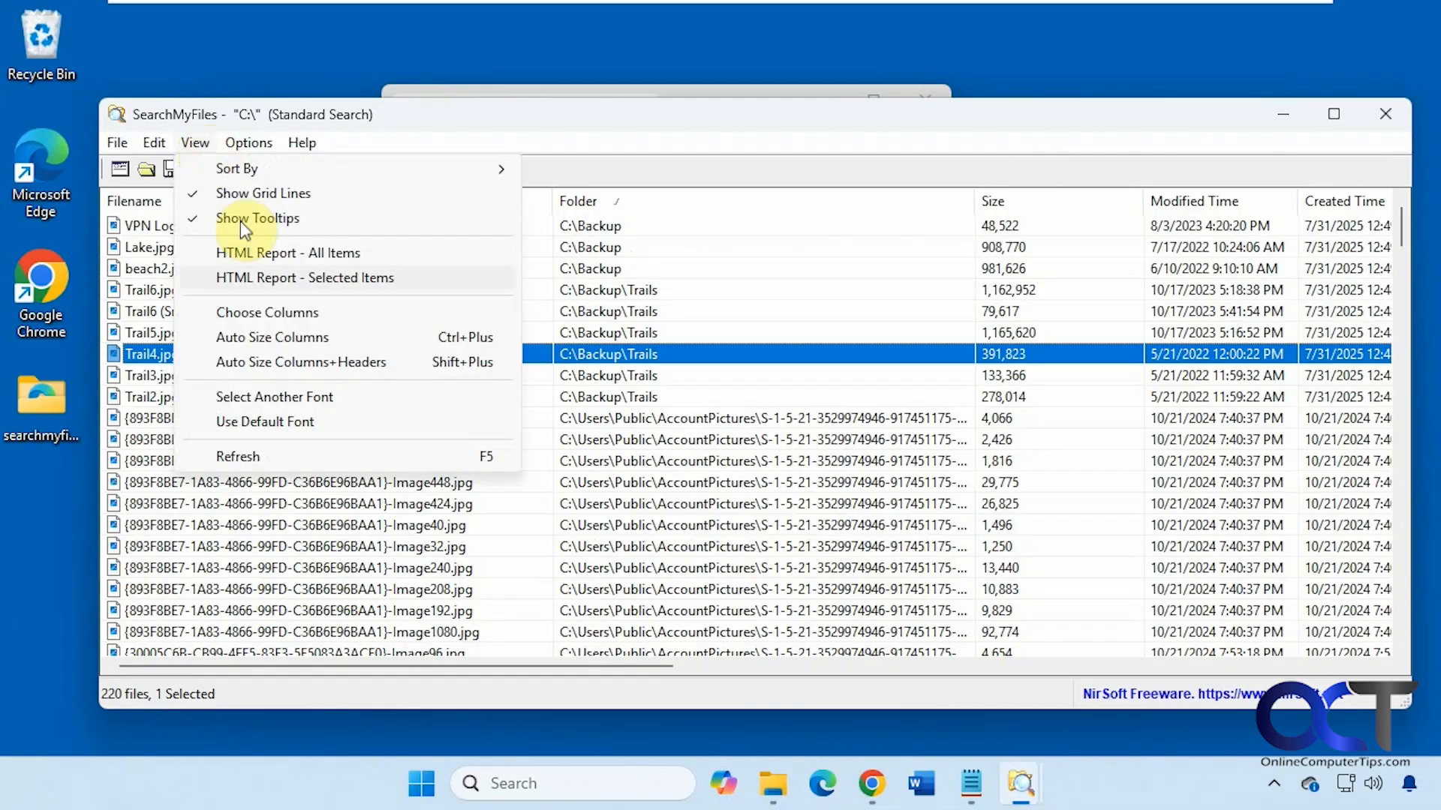
left_click(281, 312)
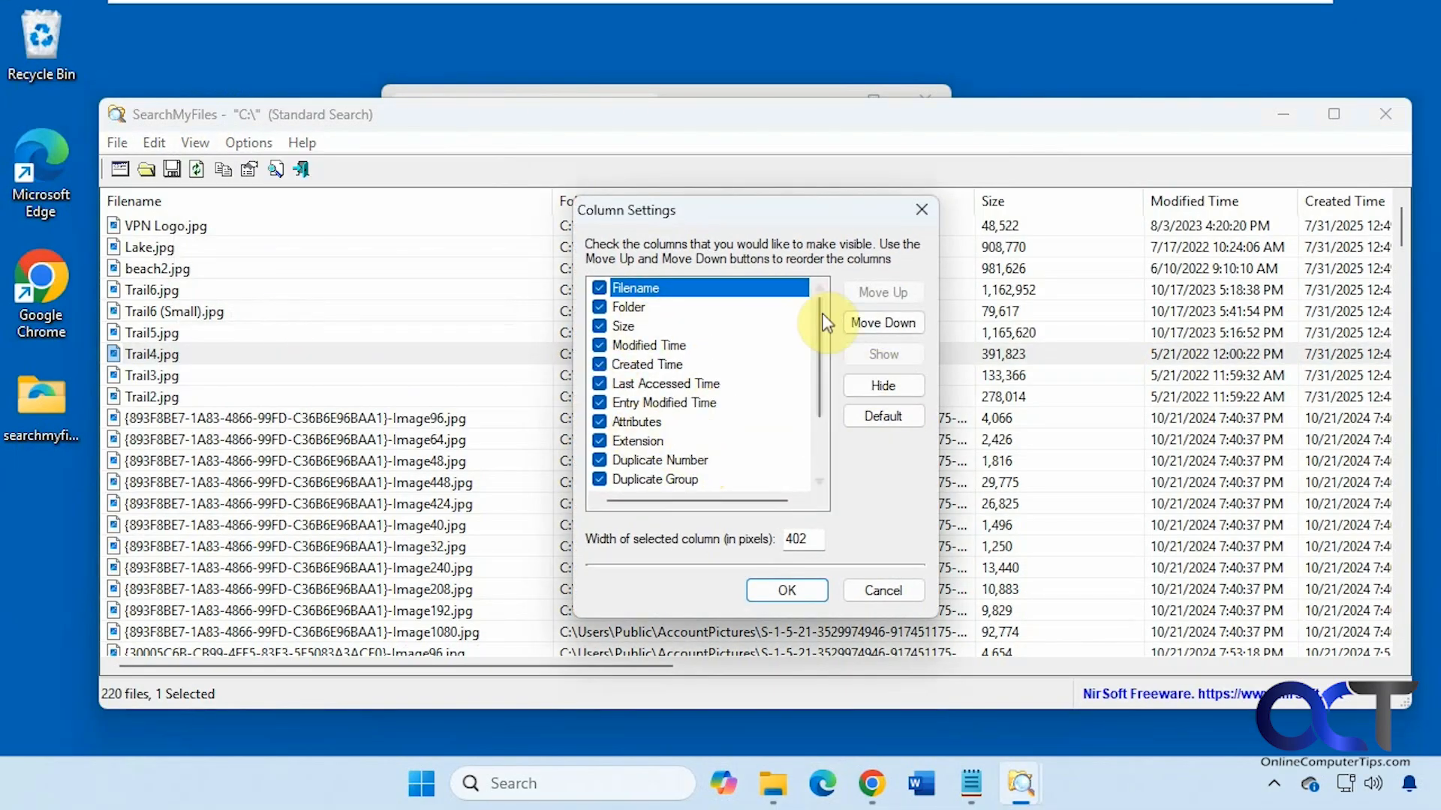
left_click(876, 592)
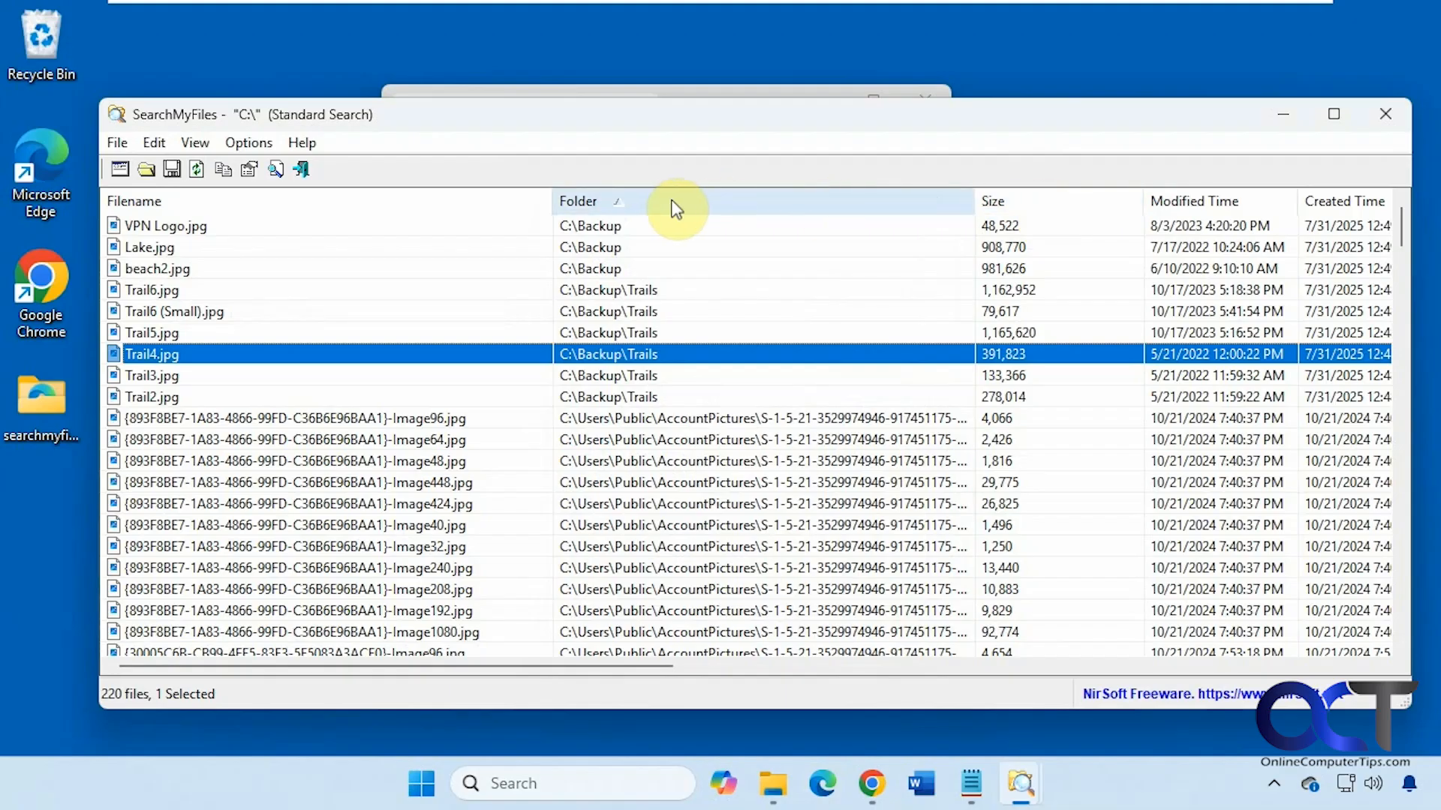
Set the file size unit of the results to MB.
left_click(195, 143)
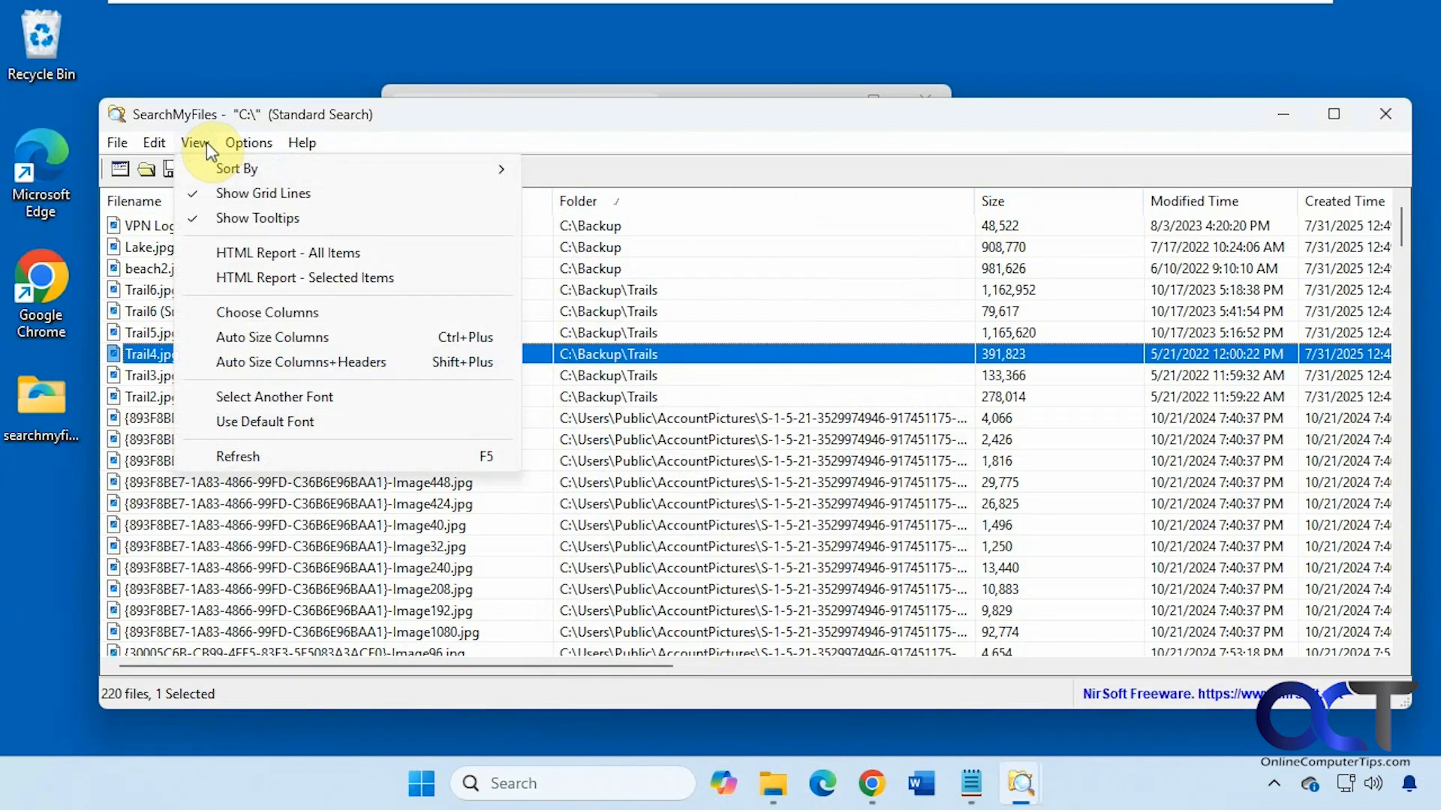
mouse_move(247, 142)
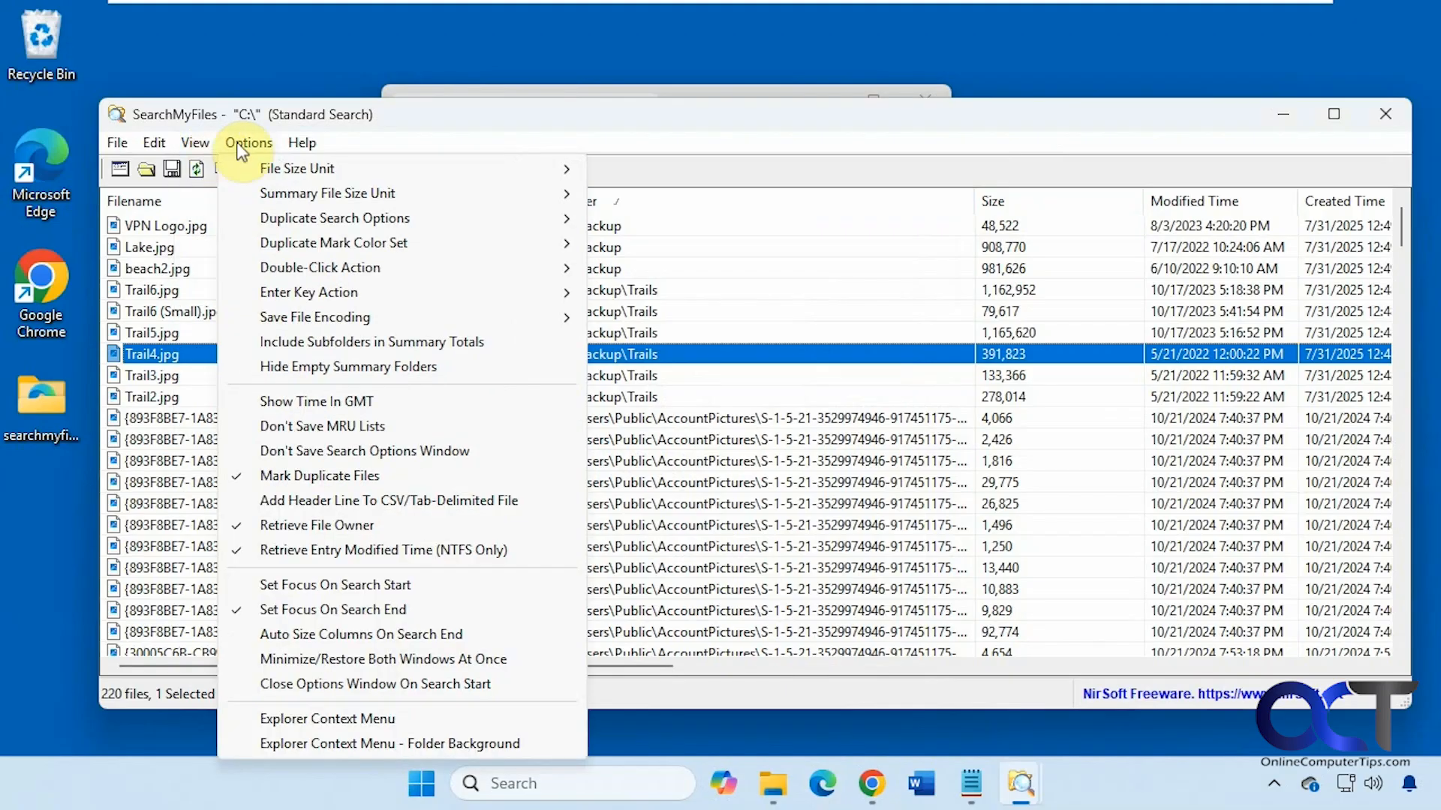
mouse_move(281, 173)
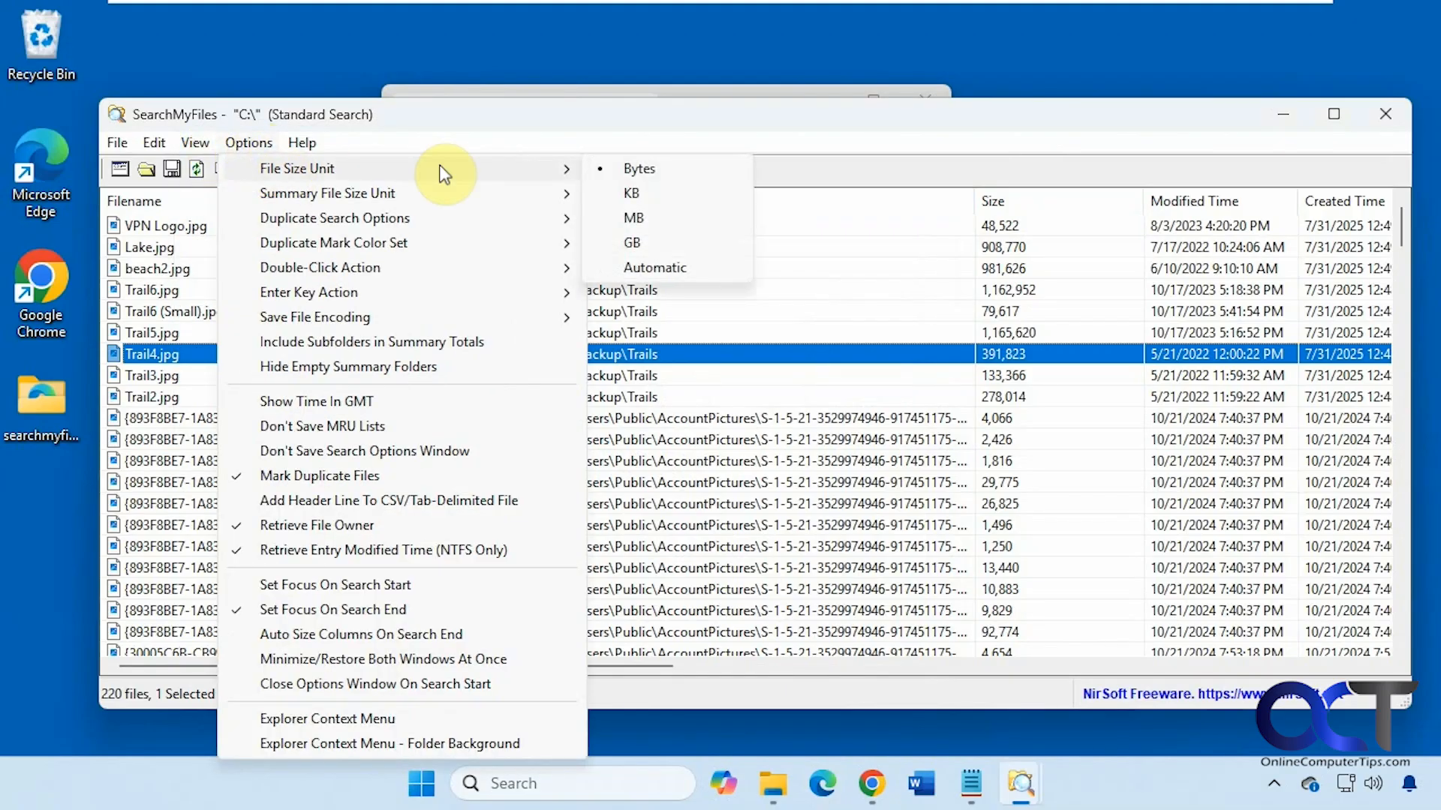
left_click(641, 221)
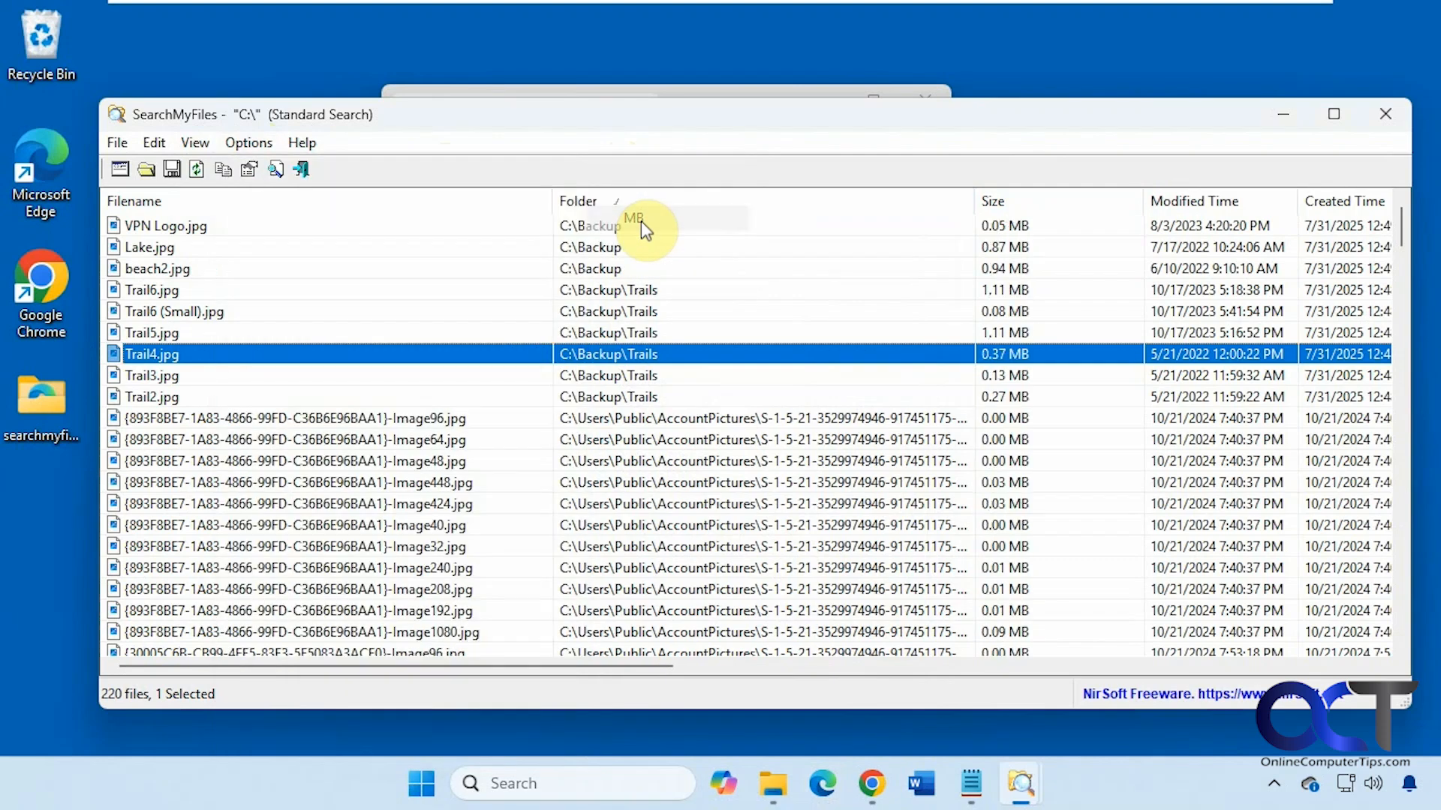
Review the program's option settings, including duplicate mark color sets, double-click action and Enter key action.
left_click(248, 143)
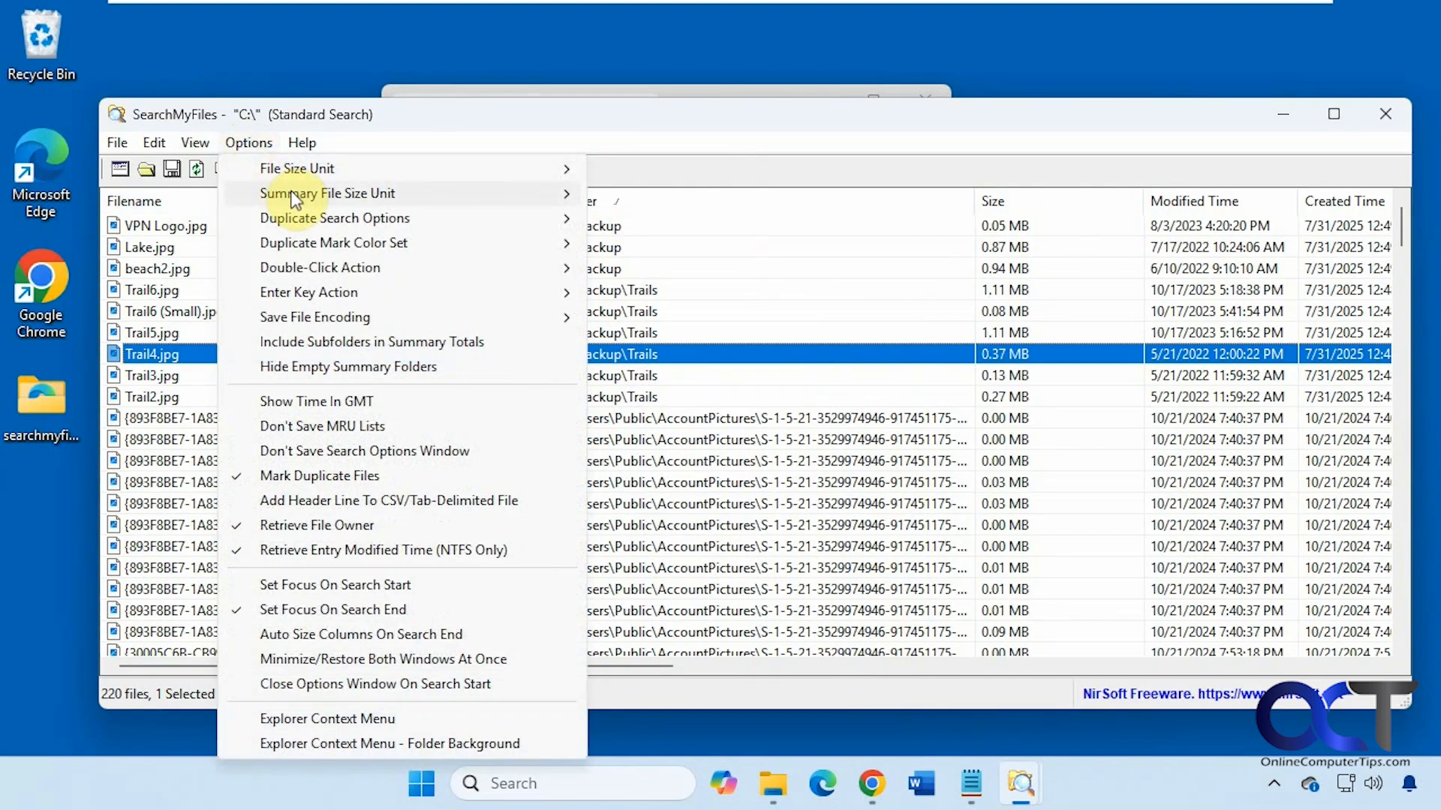
mouse_move(295, 221)
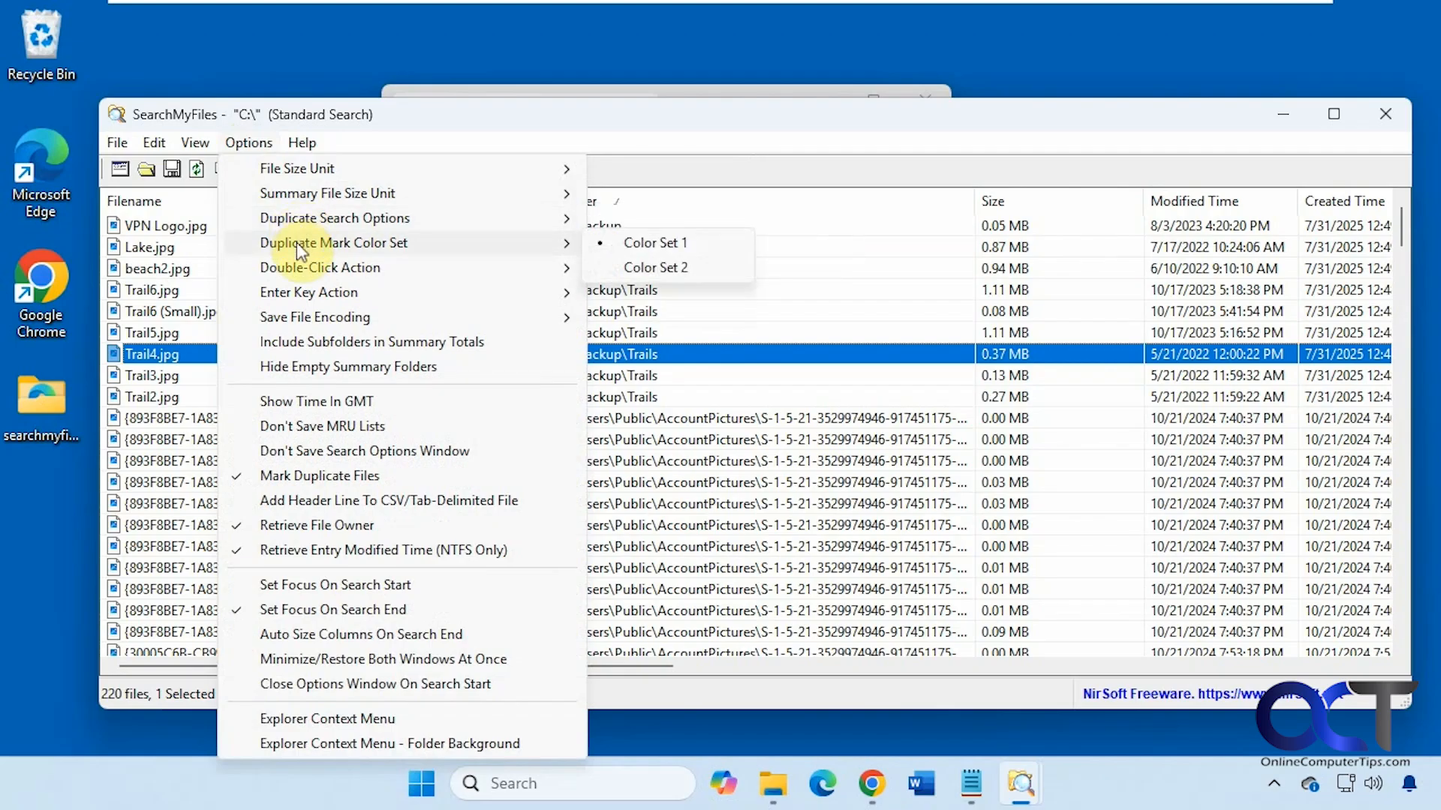
mouse_move(306, 275)
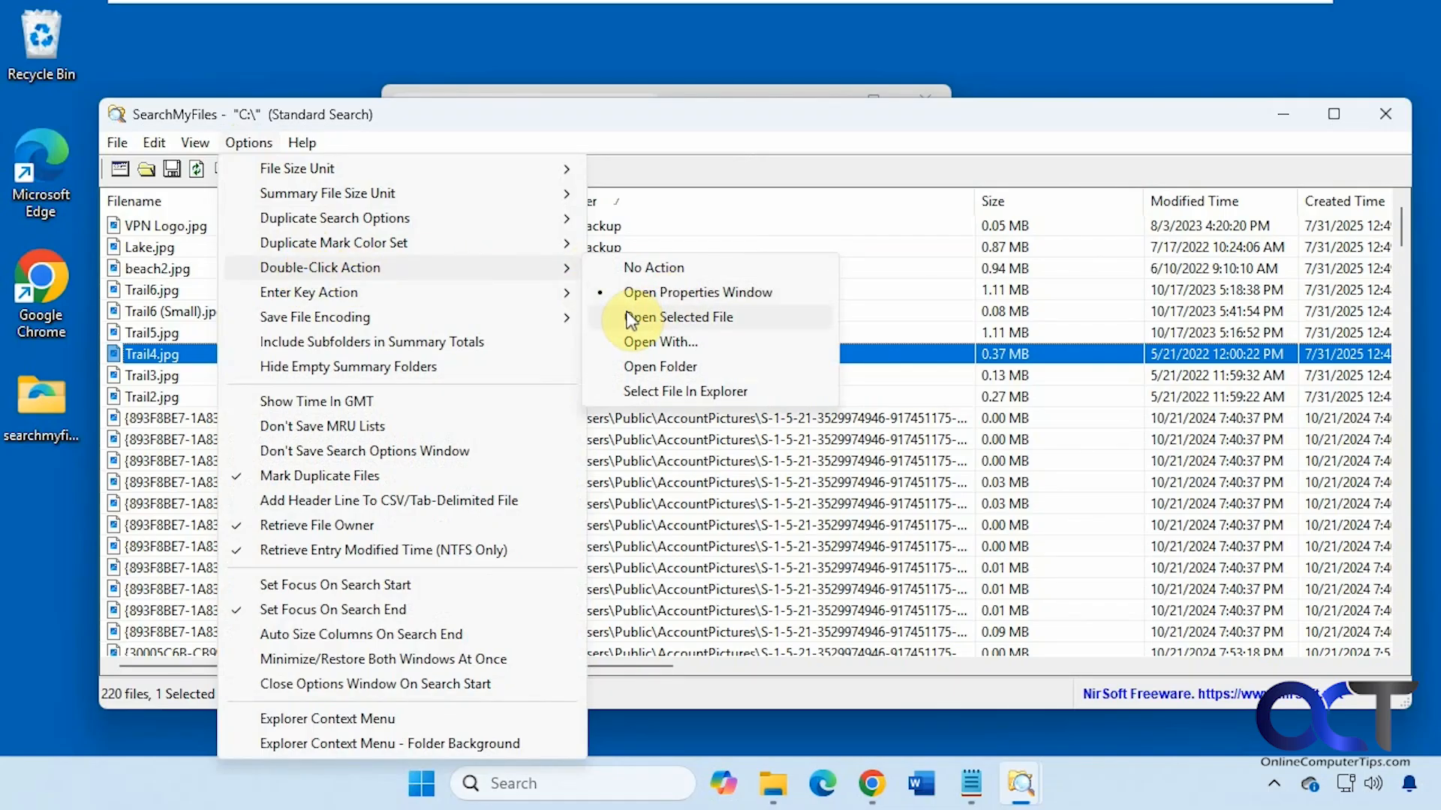
mouse_move(391, 294)
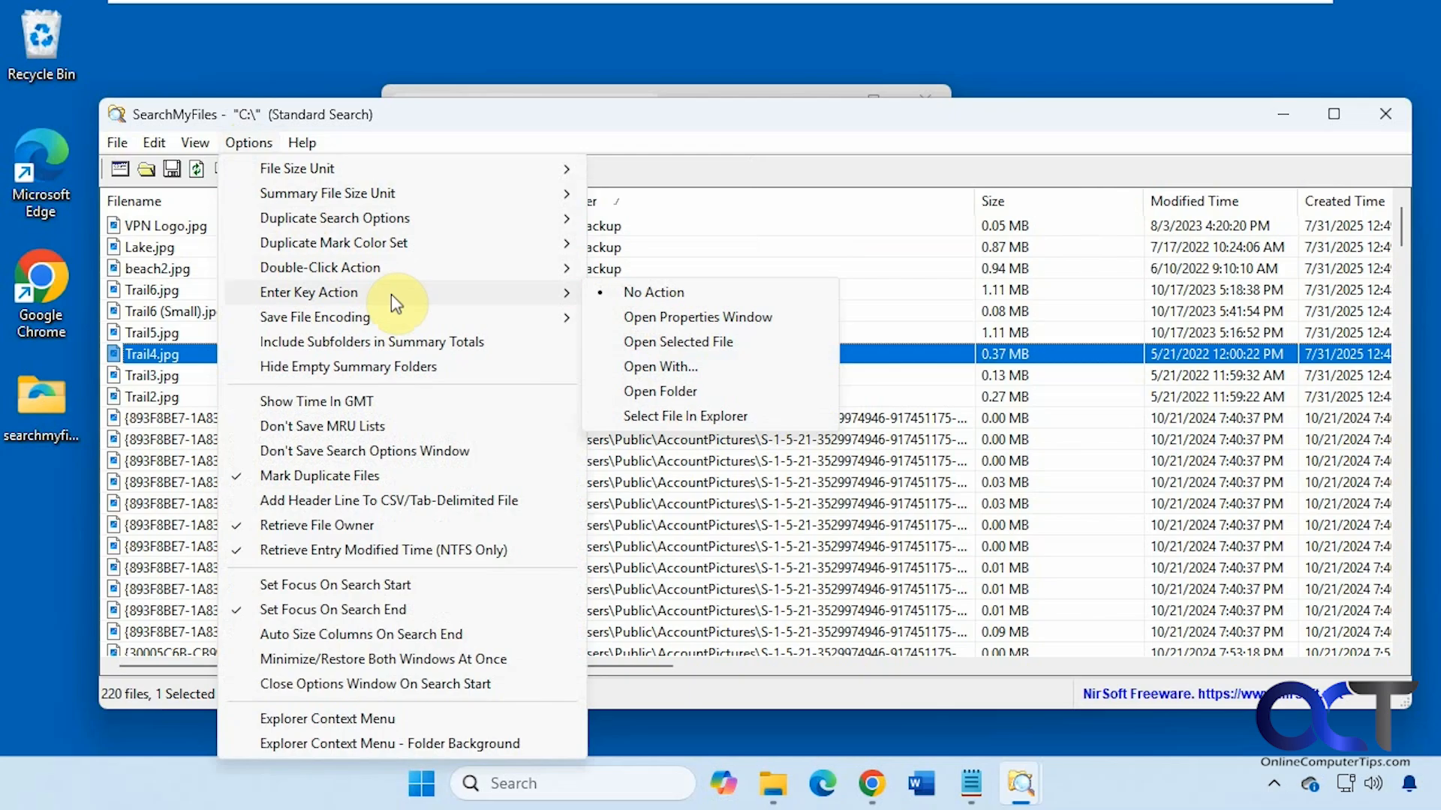
mouse_move(378, 322)
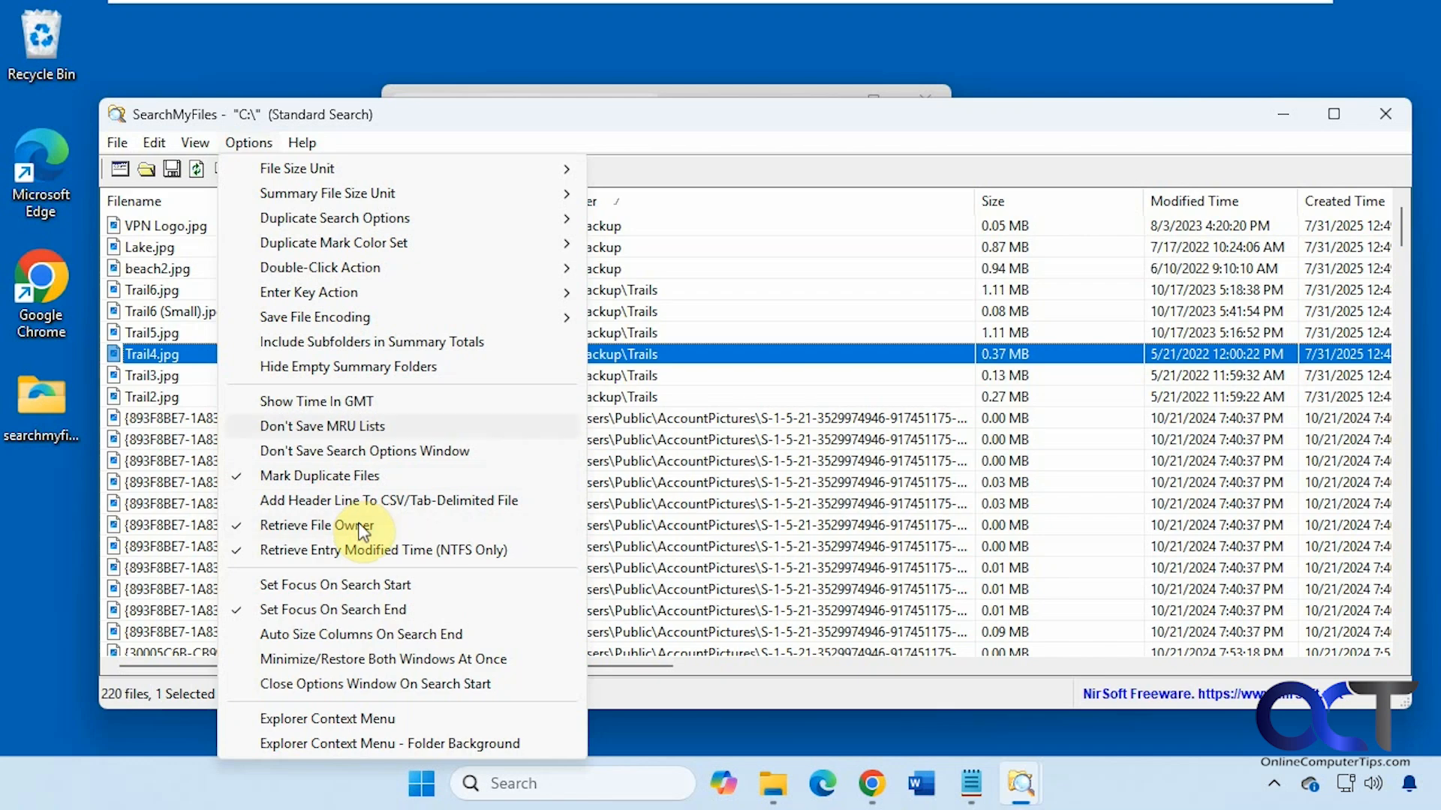
left_click(461, 130)
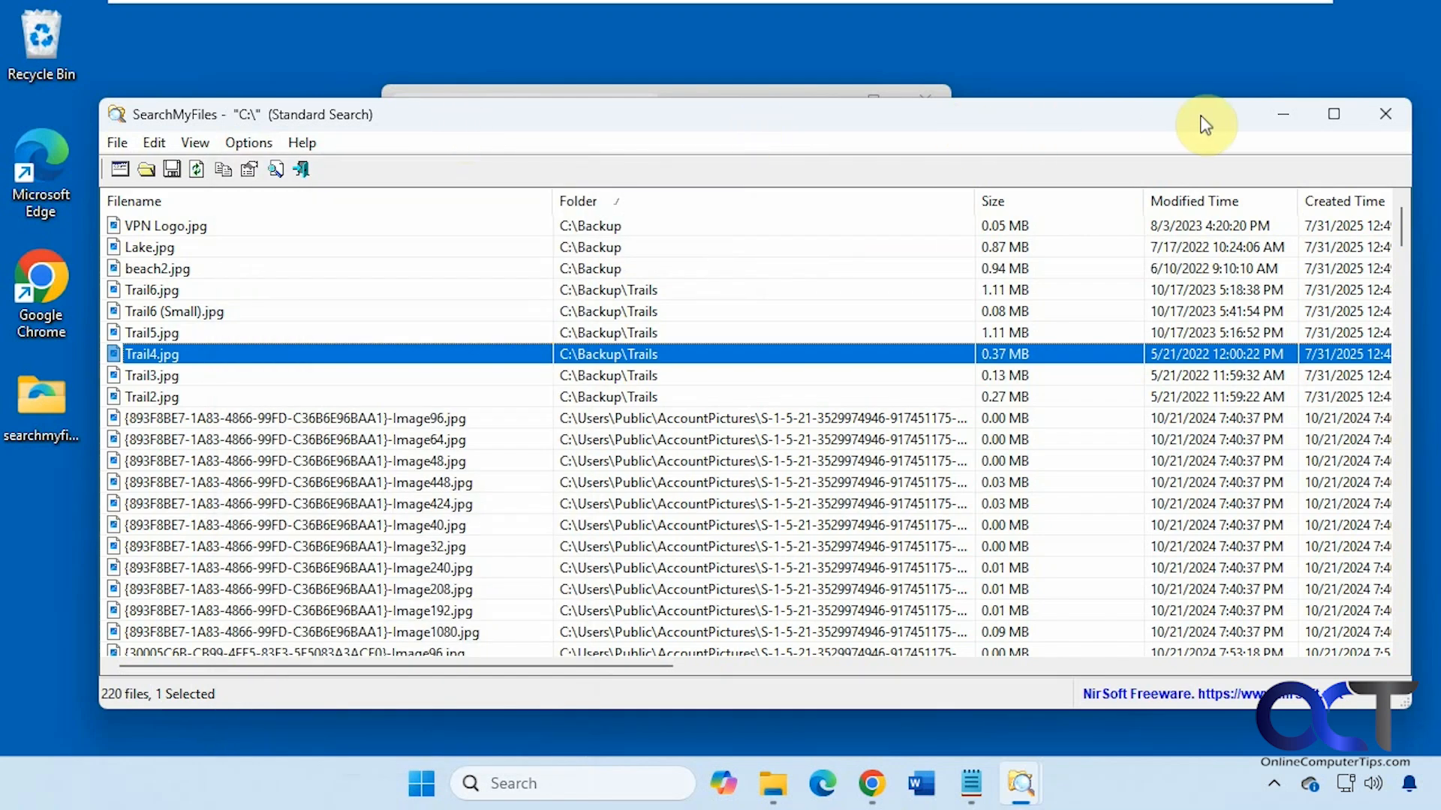
Bring back the Search Options window and set the search mode to Duplicates Search.
left_click(804, 90)
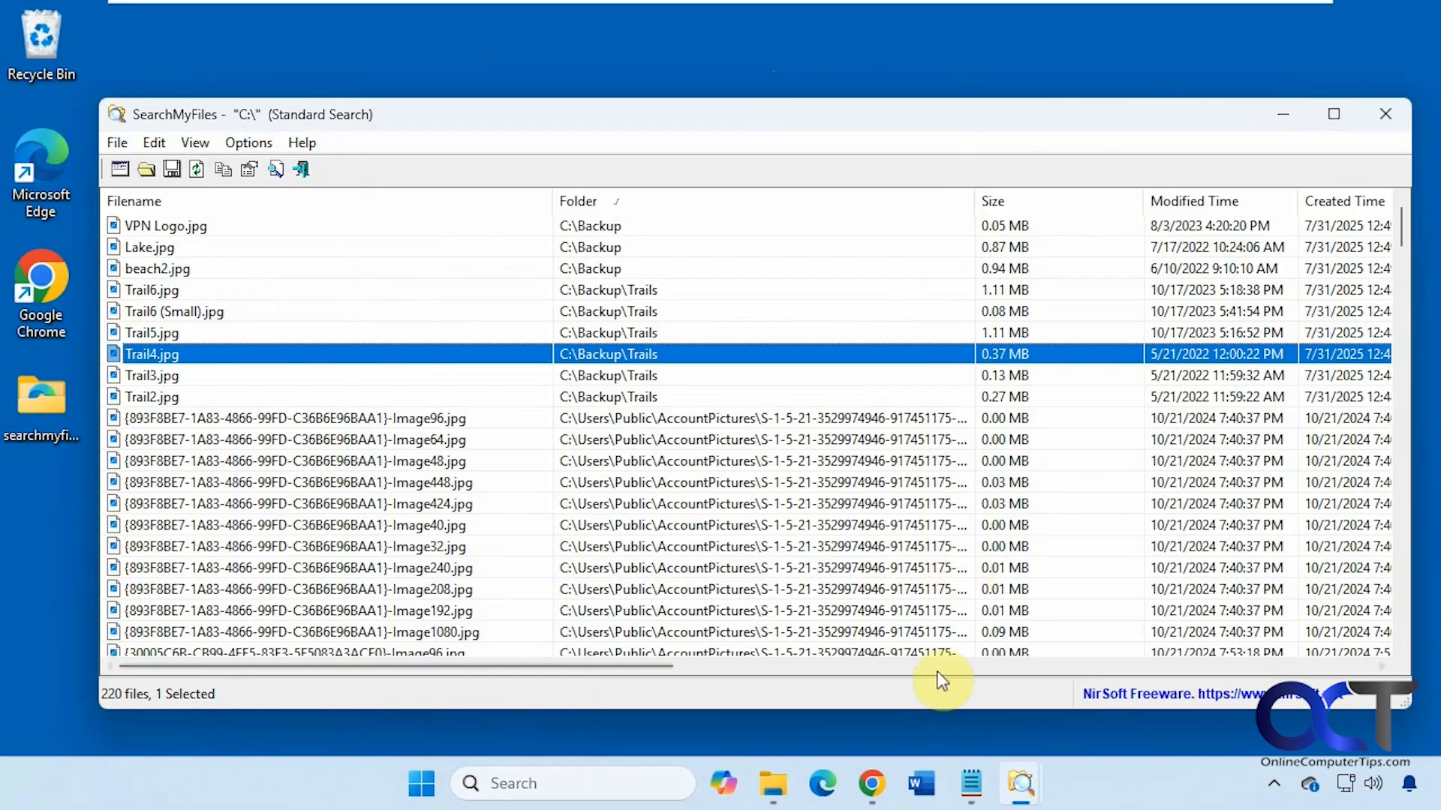
mouse_move(1022, 792)
left_click(1100, 685)
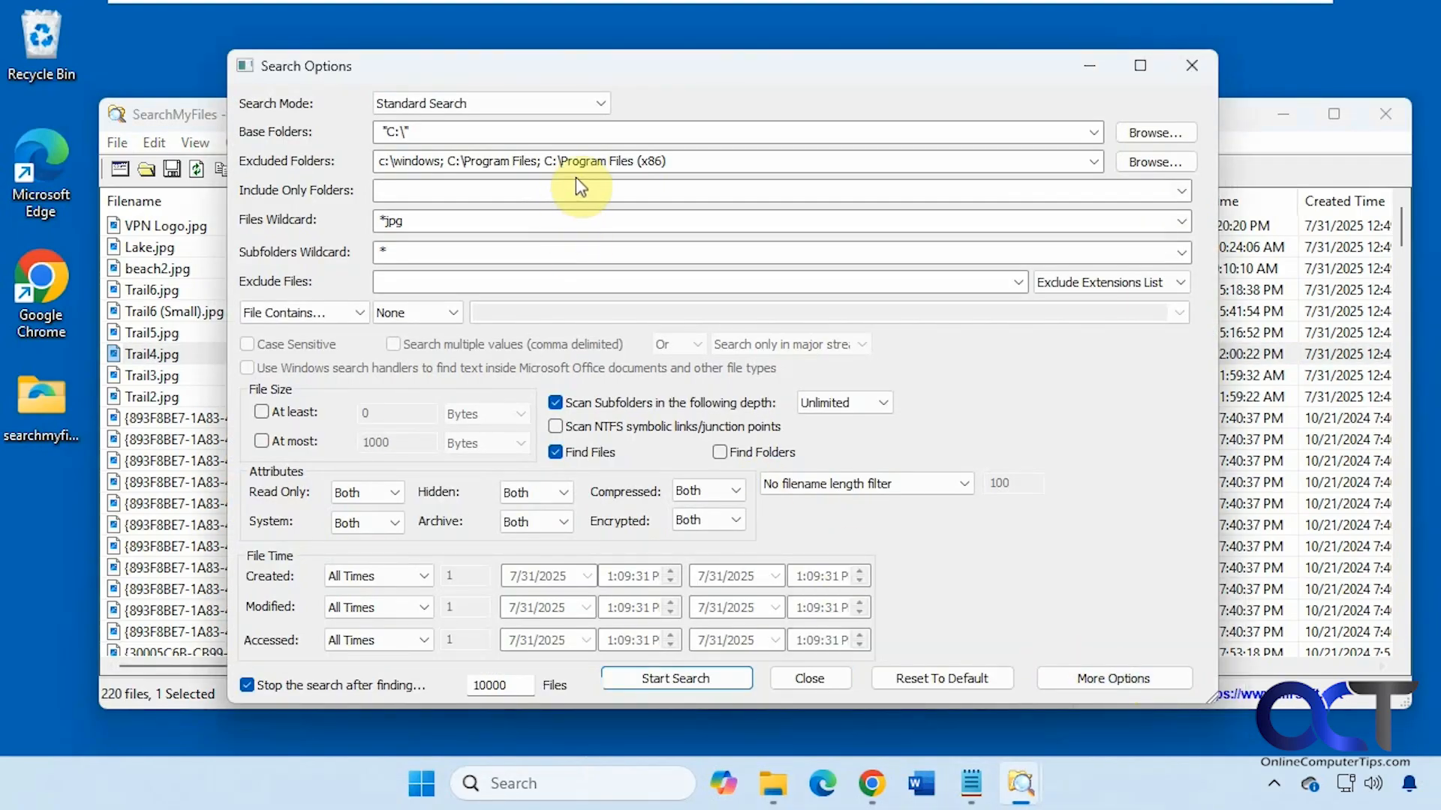
left_click(600, 103)
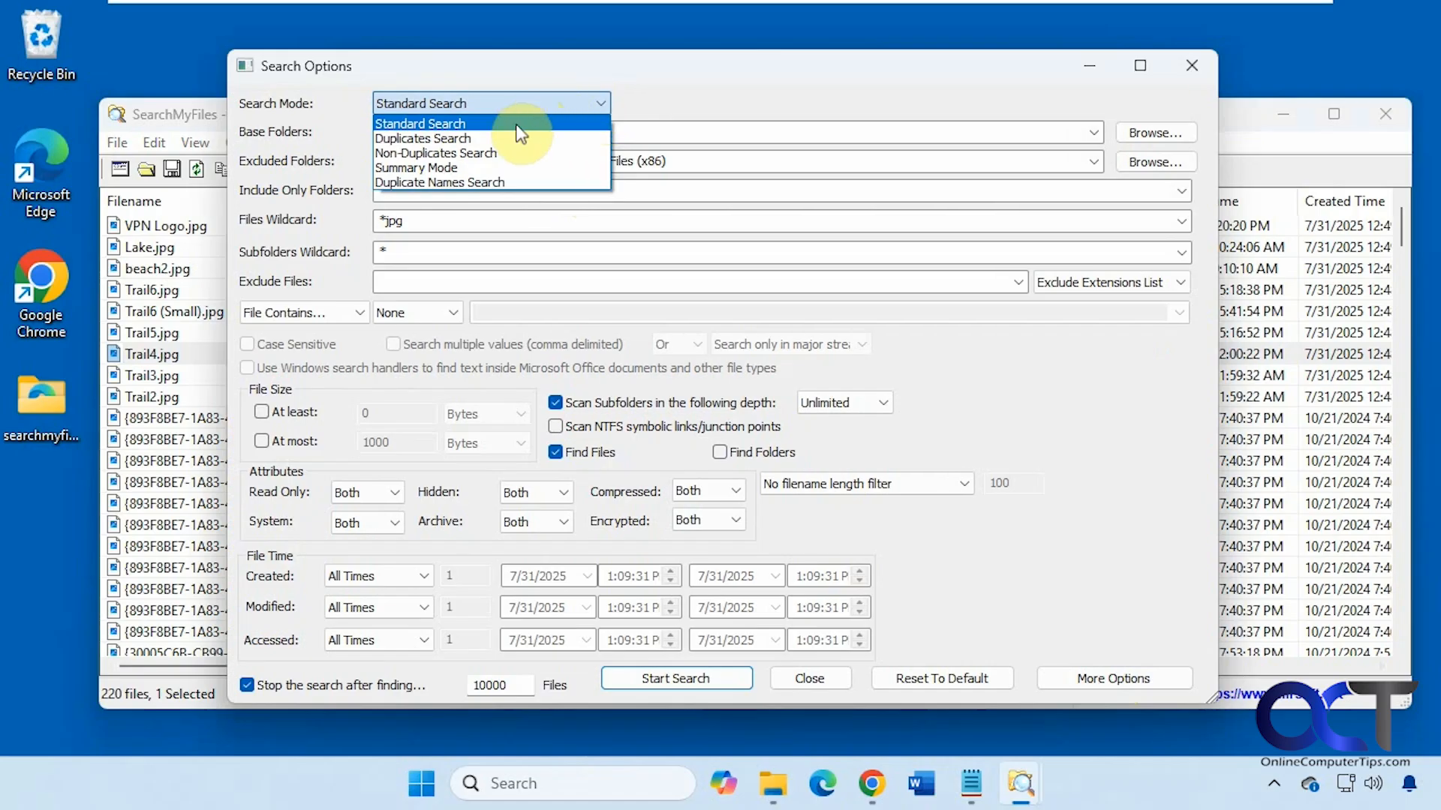
left_click(428, 138)
Set the files wildcard to *, start the duplicates search on C:\, and minimize the Search Options window.
left_click_drag(408, 221, 300, 231)
key("BackSpace")
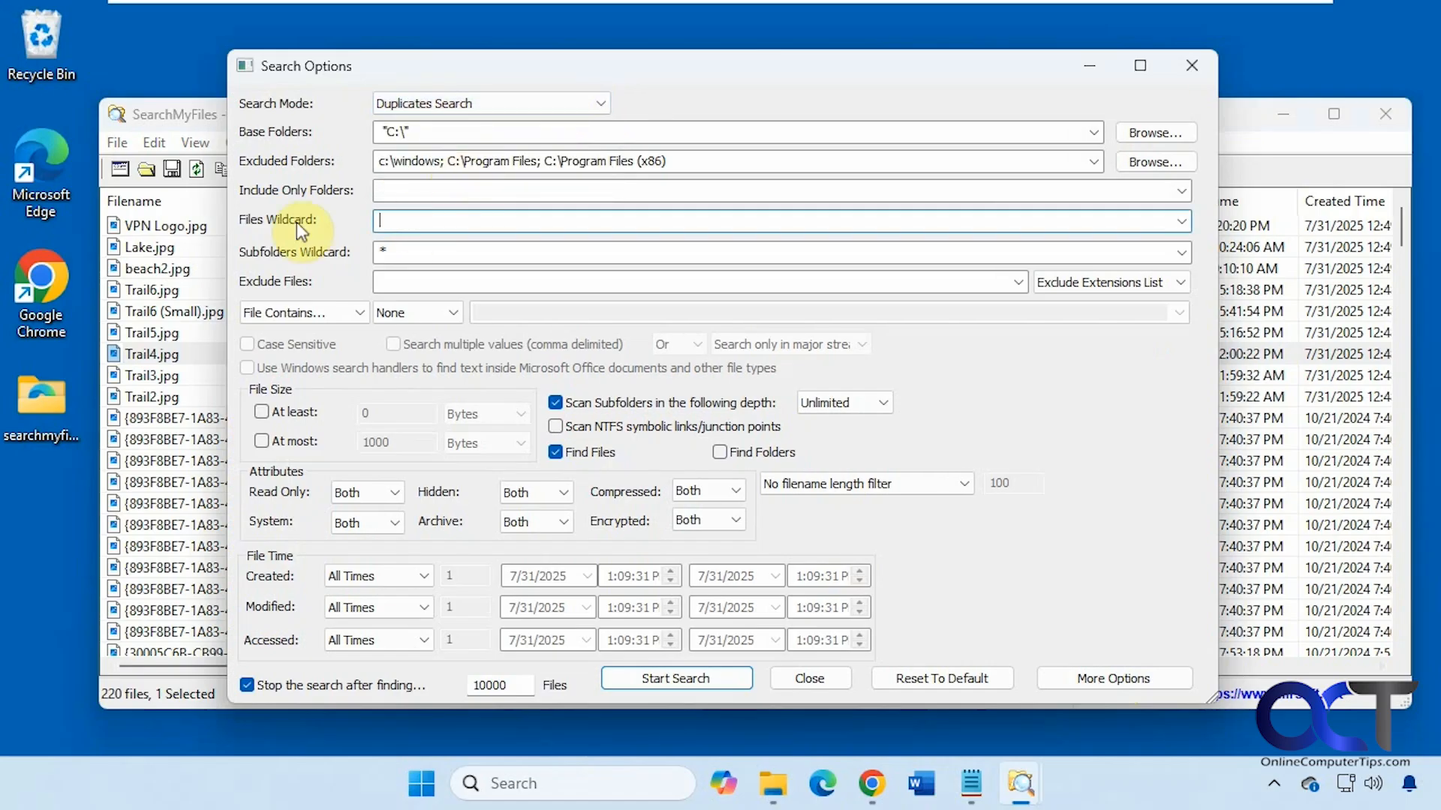
type("*")
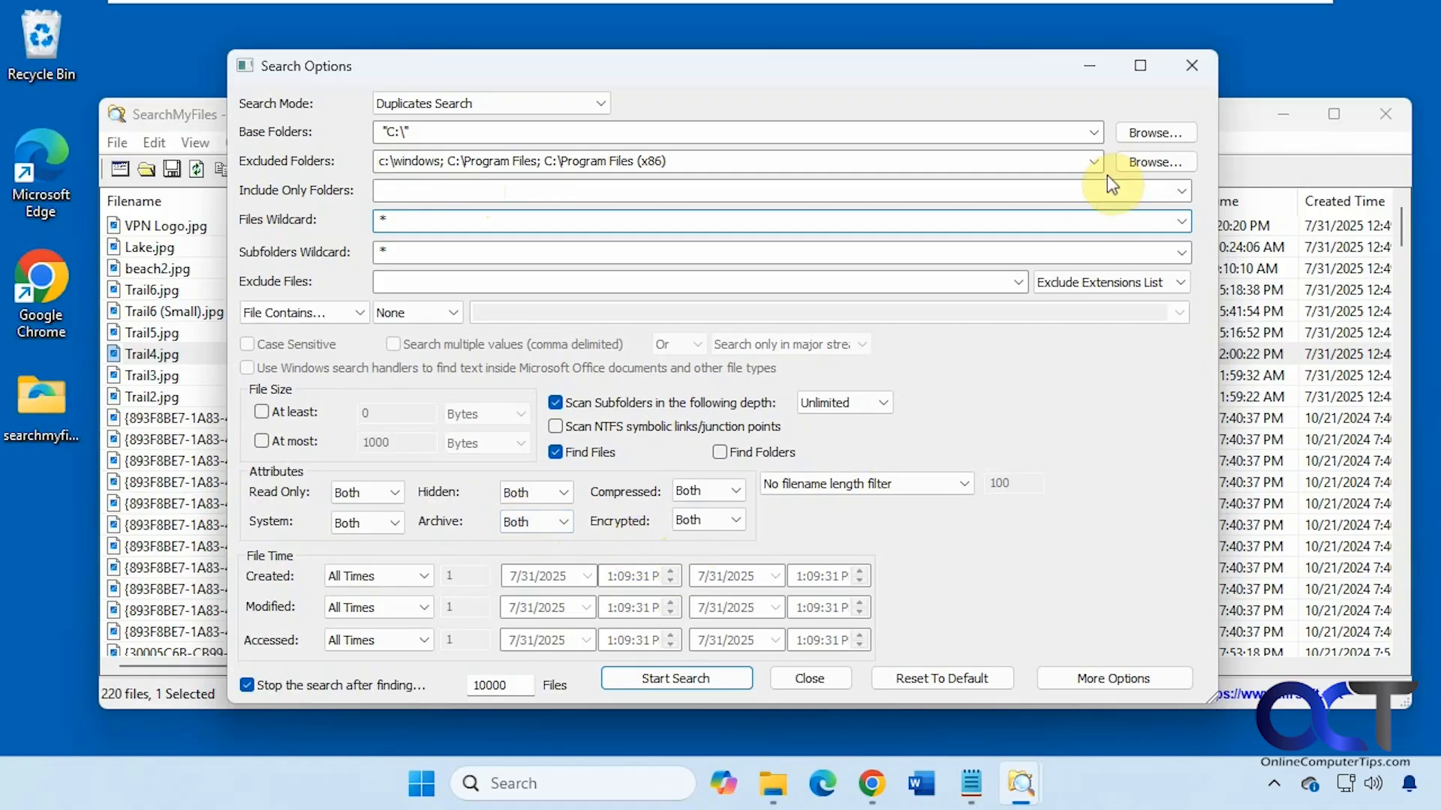
left_click(677, 685)
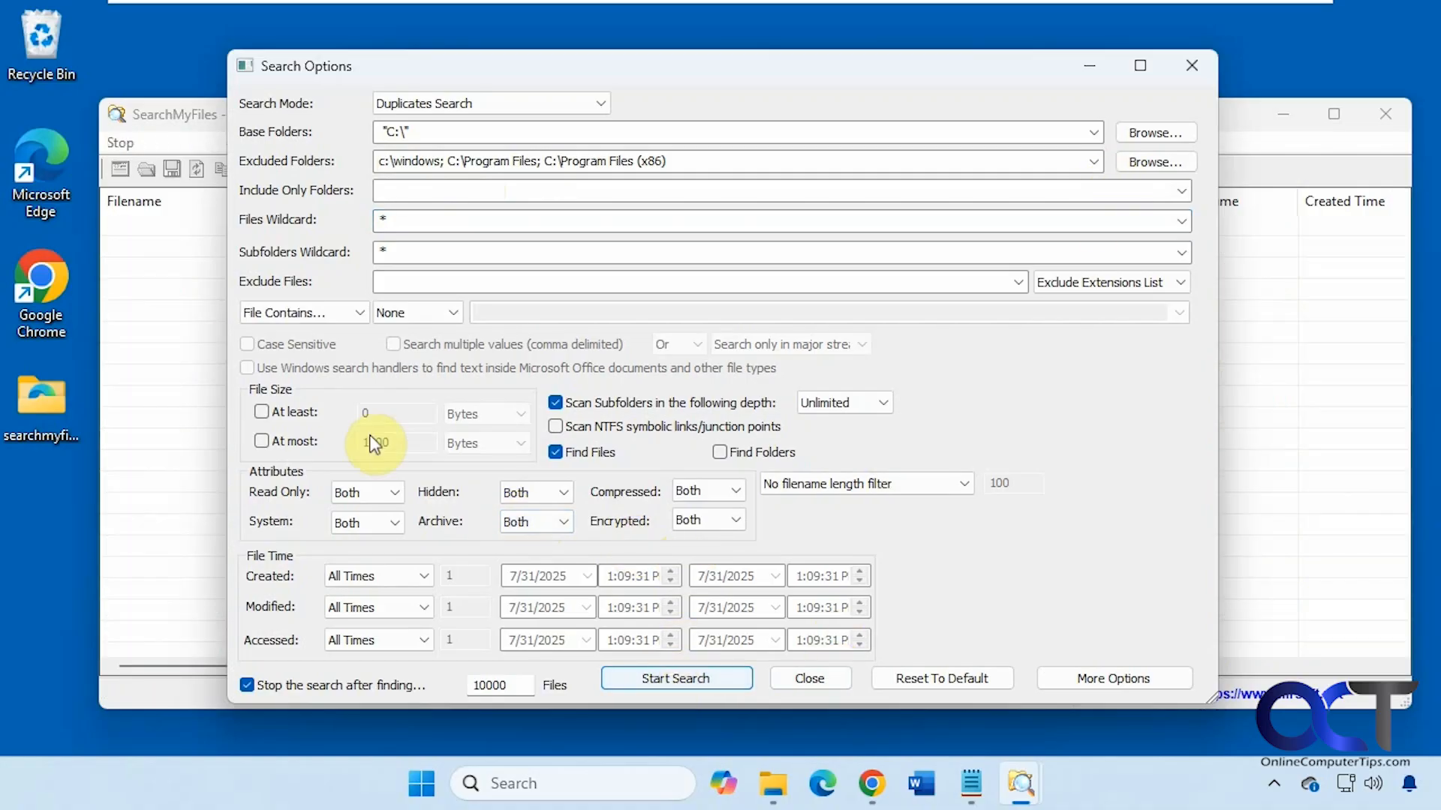
left_click(1092, 68)
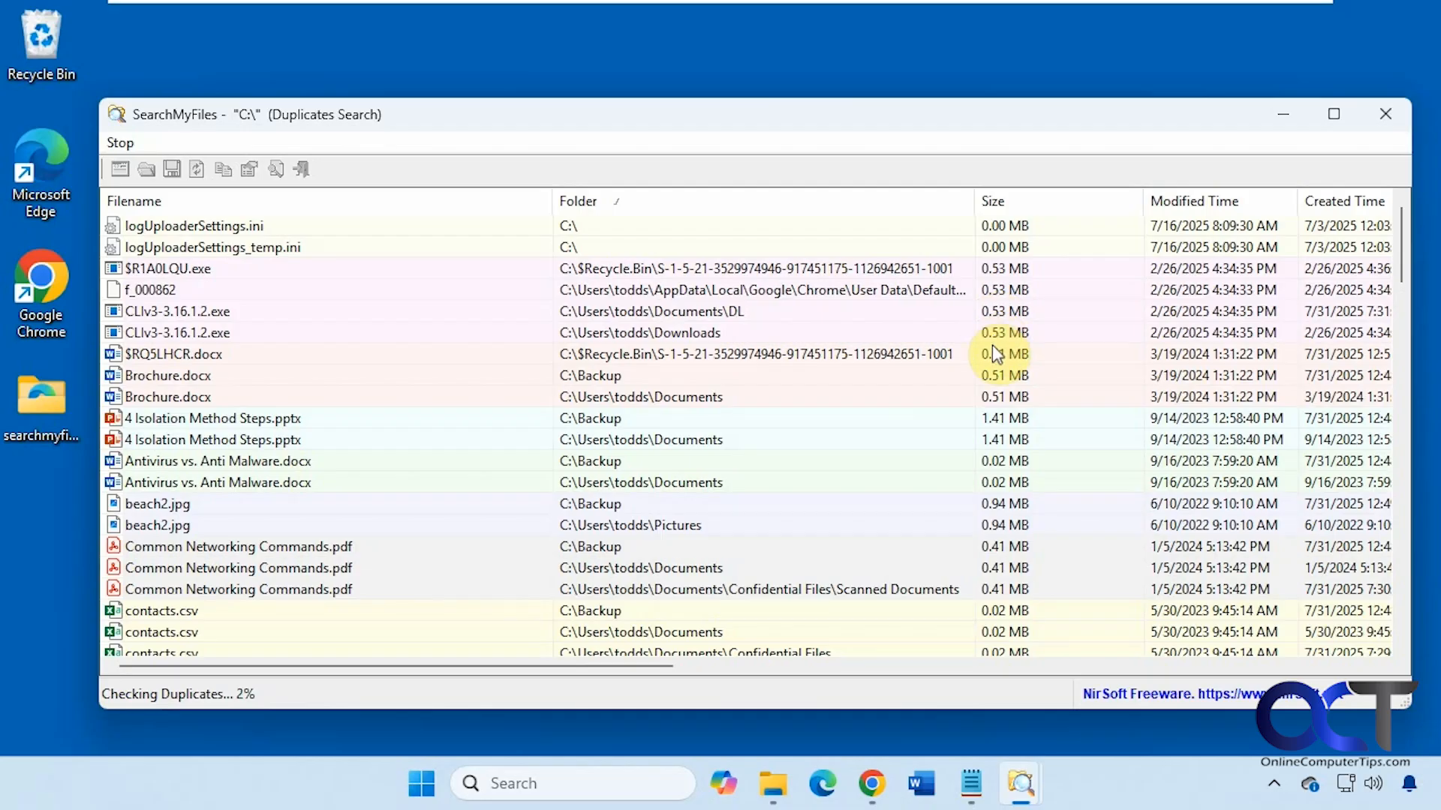
Look through the duplicates search results and compare the two beach2.jpg copies in the Backup and Pictures folders.
scroll(404, 456, "down", 2)
right_click(371, 487)
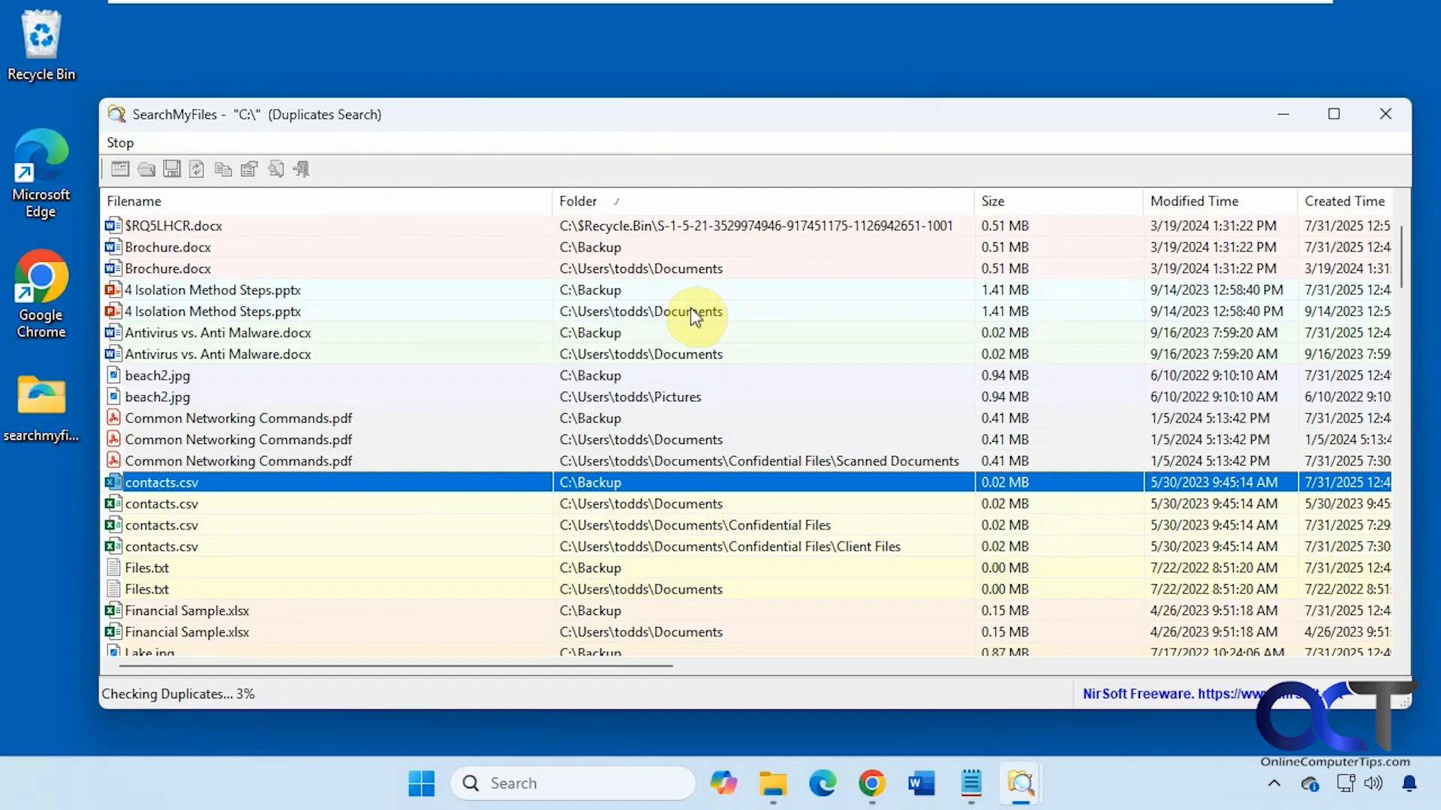
scroll(660, 315, "down", 7)
scroll(658, 315, "down", 5)
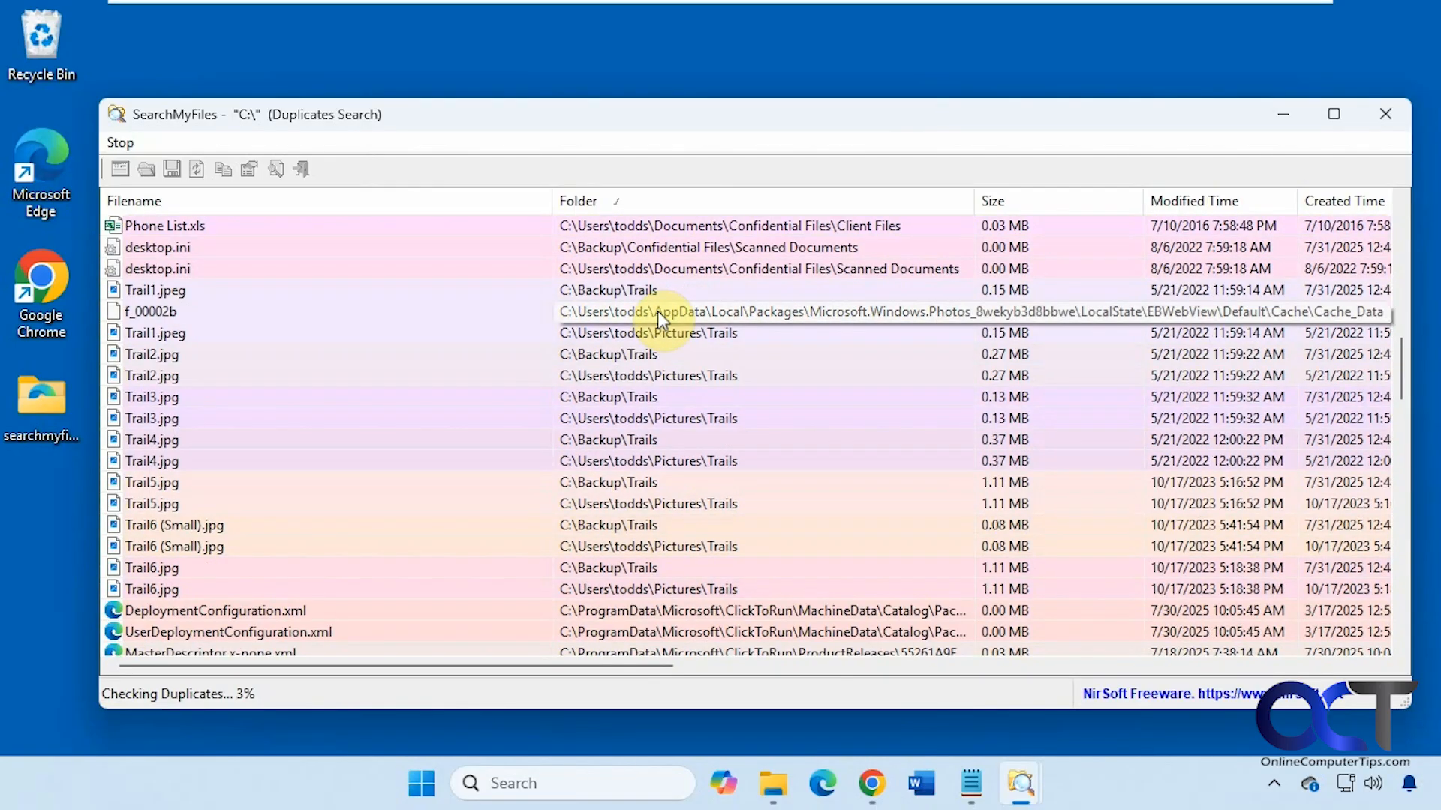
scroll(657, 311, "up", 13)
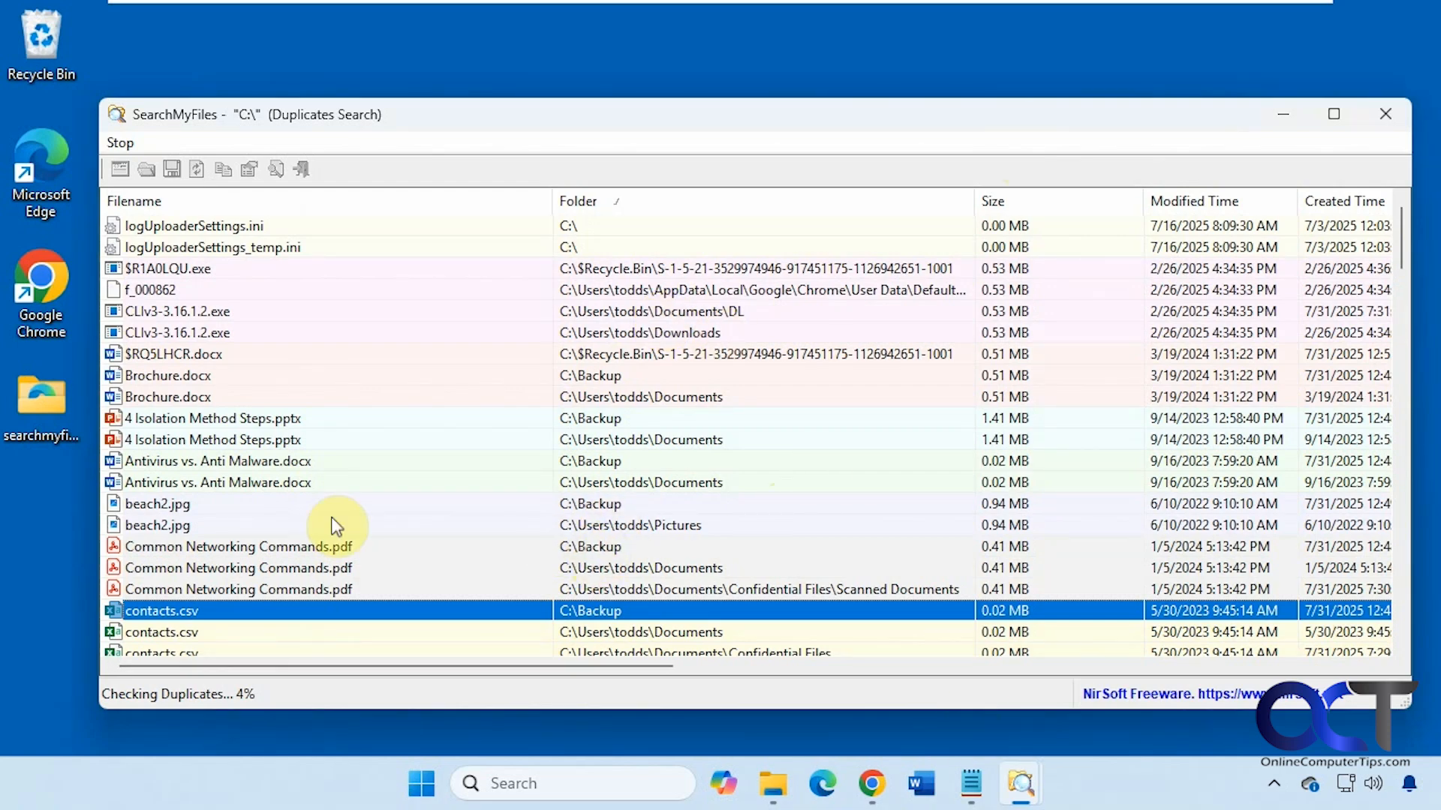
left_click(187, 504)
left_click(191, 524)
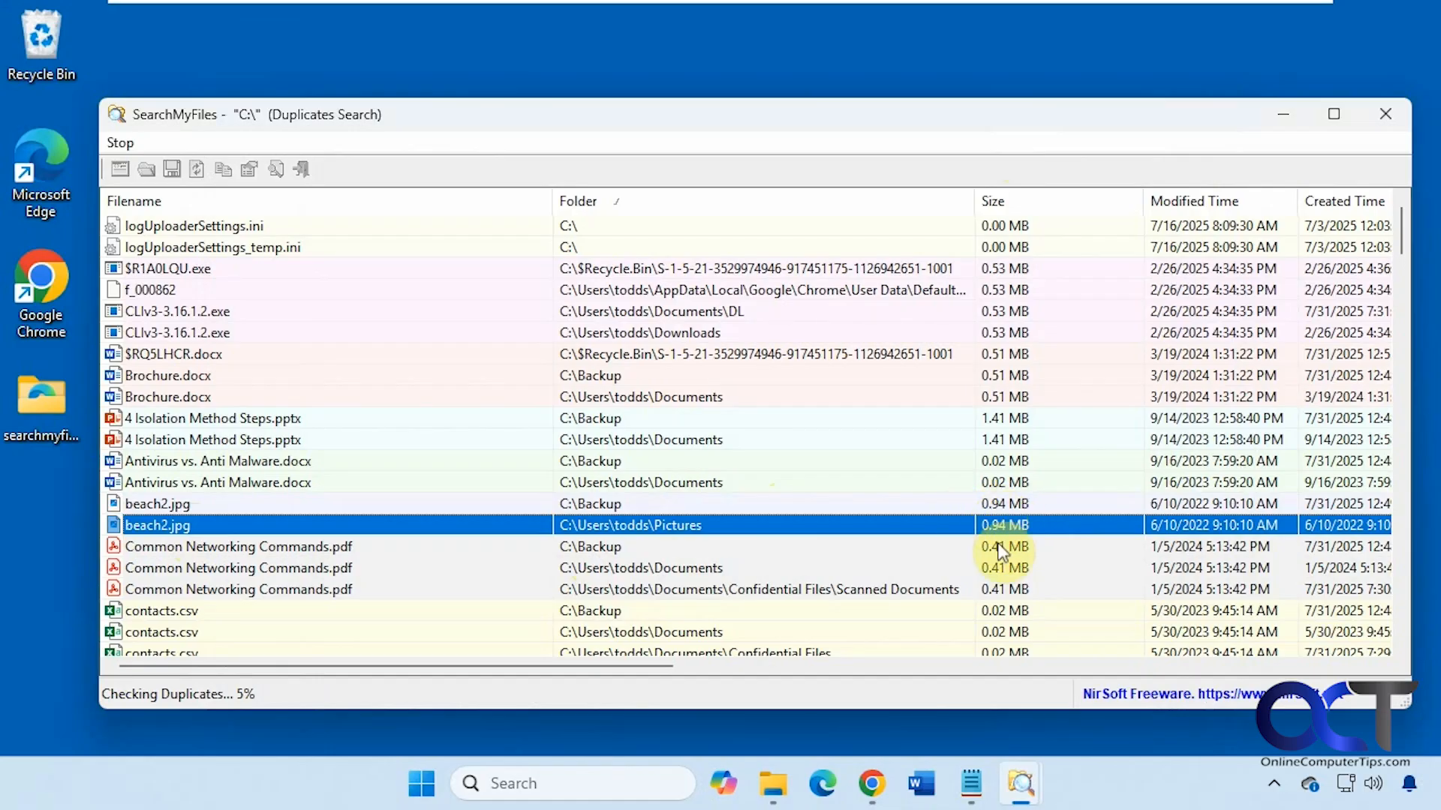
Bring back the Search Options window, run a Duplicate Names Search on C:\, and minimize the options window.
mouse_move(1021, 783)
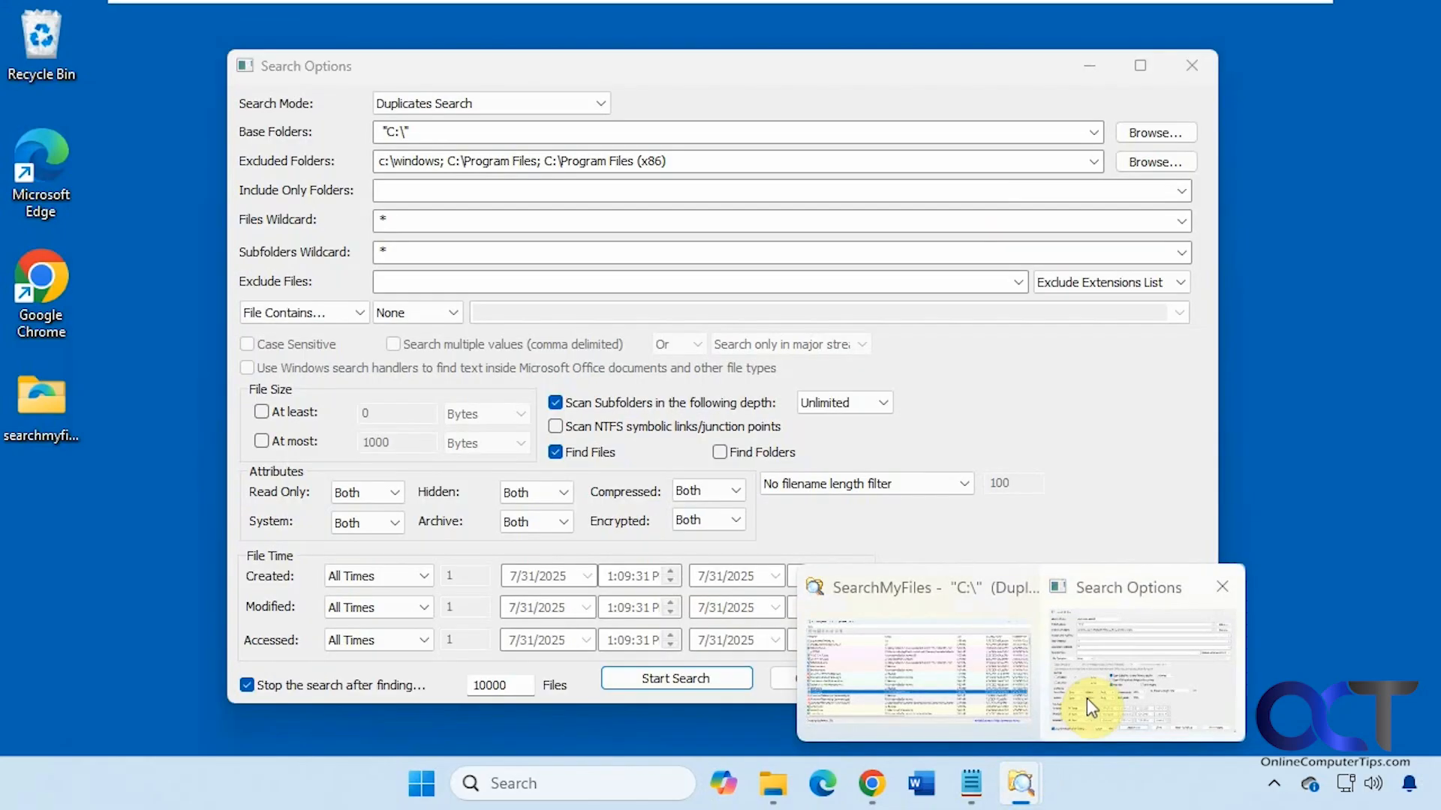
left_click(1086, 698)
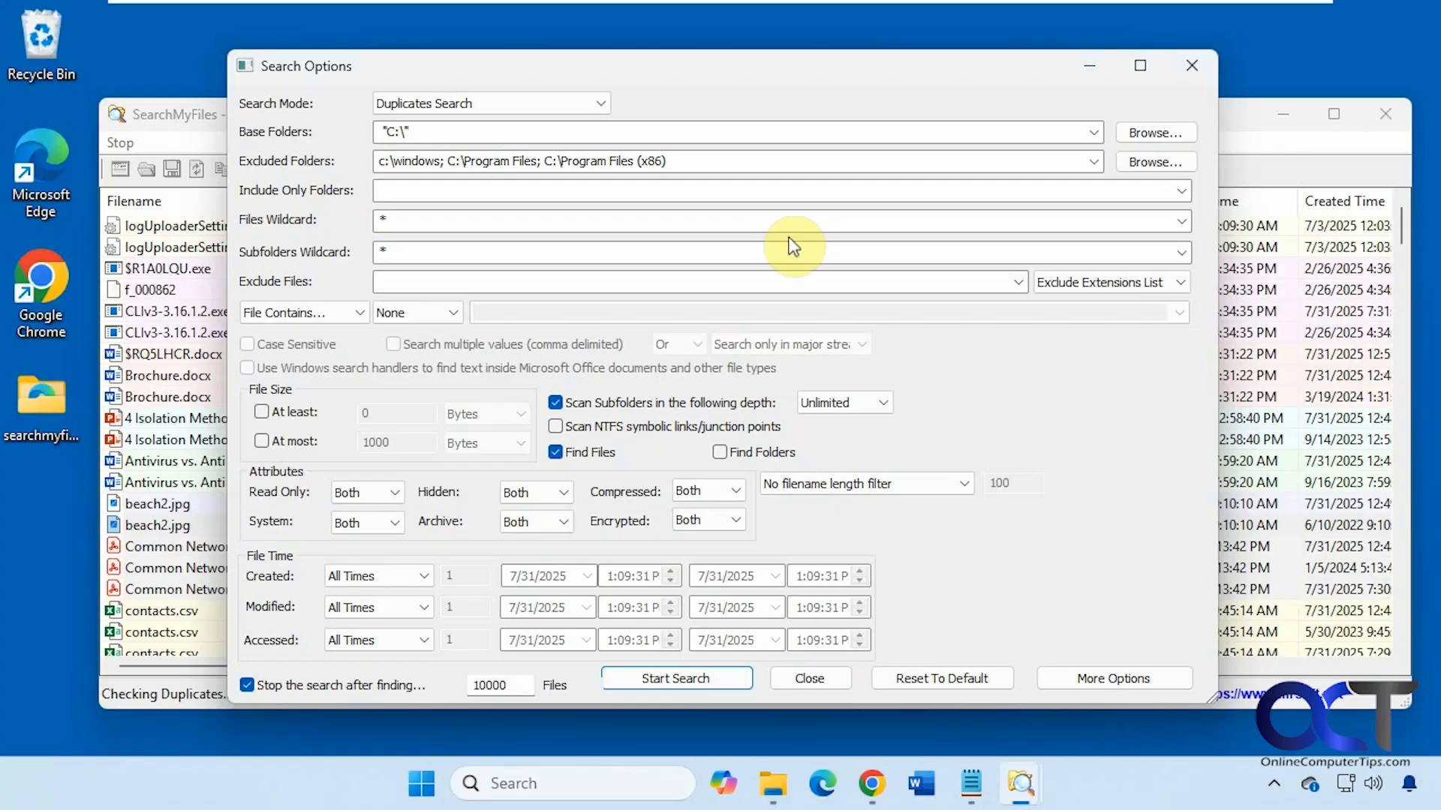
left_click(601, 104)
left_click(528, 183)
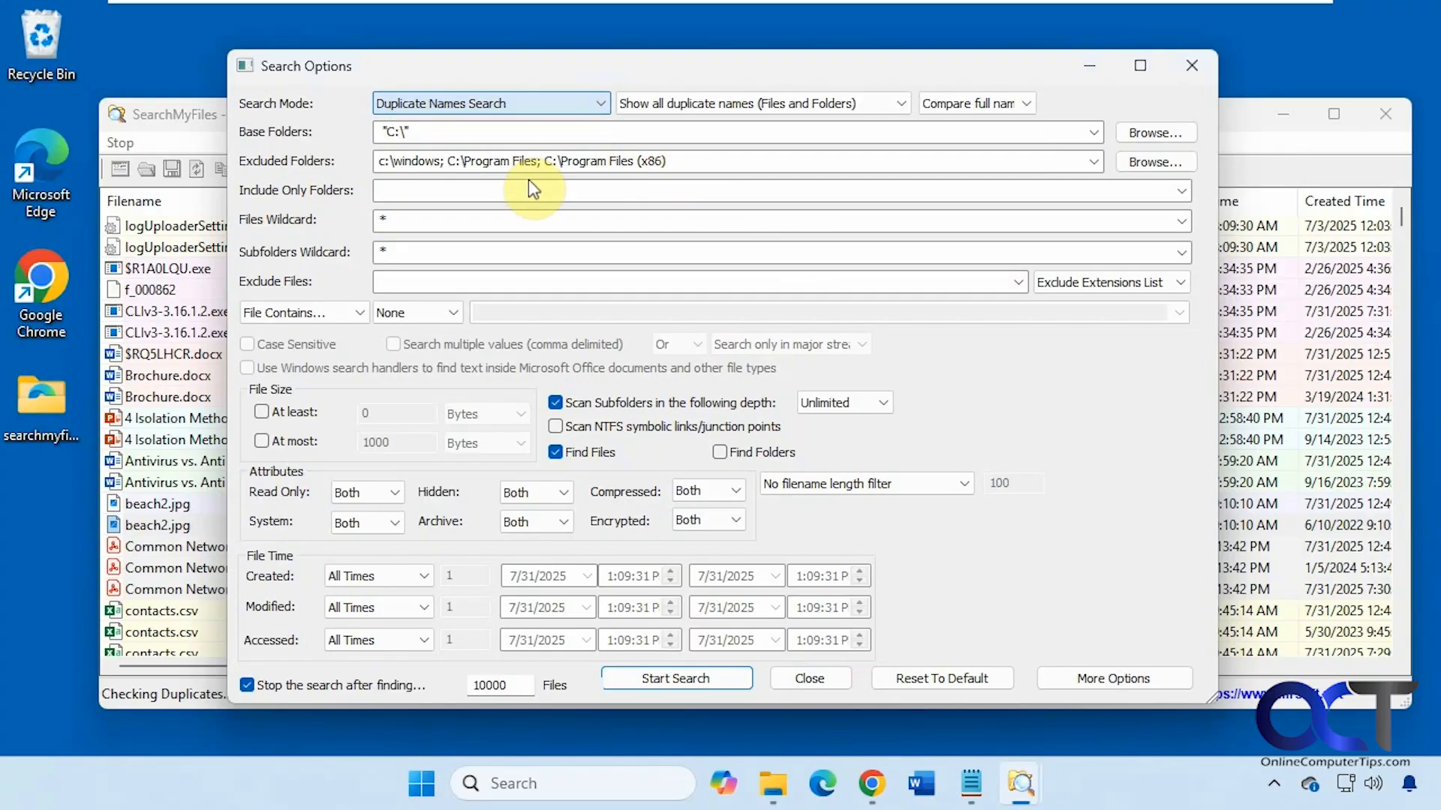
left_click(710, 679)
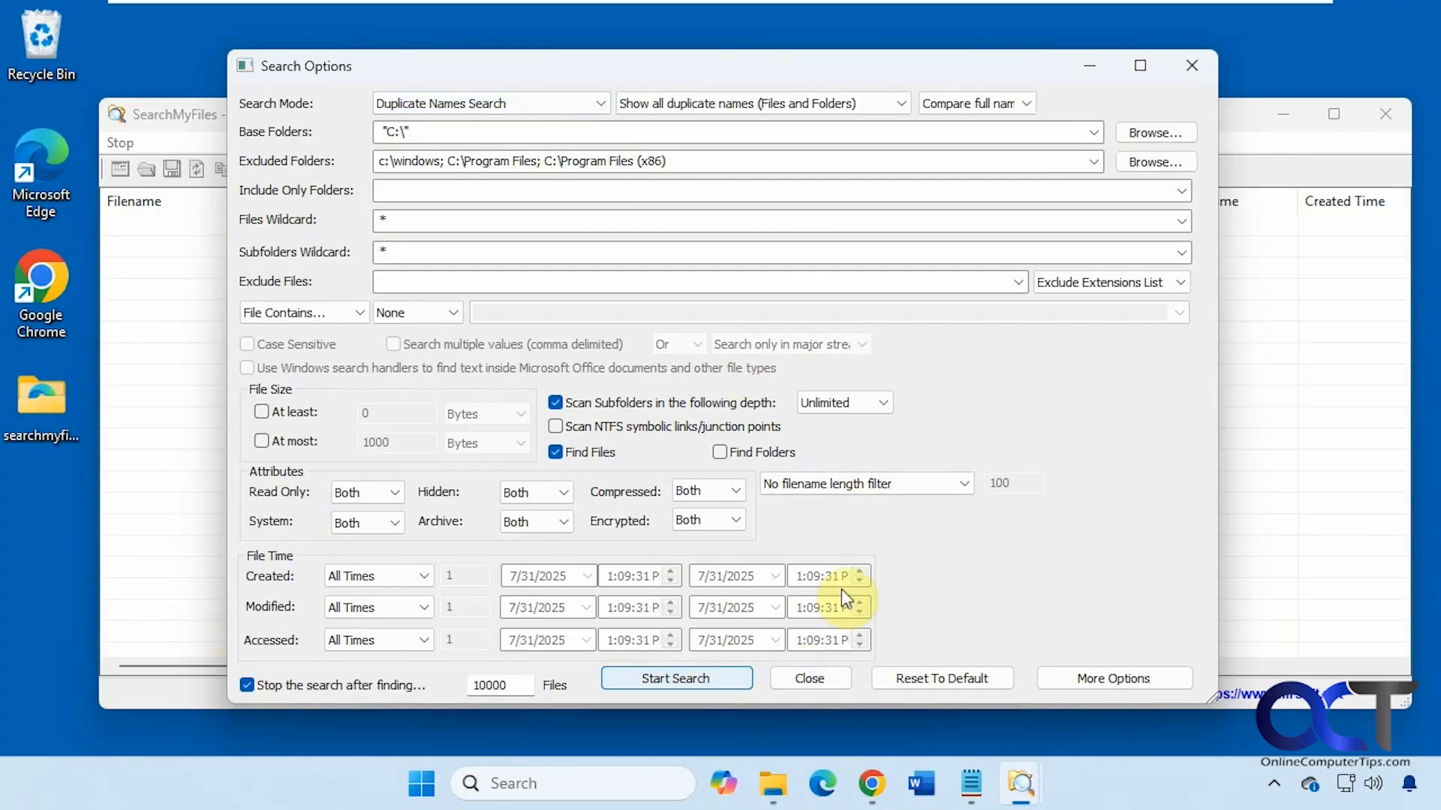
left_click(1089, 66)
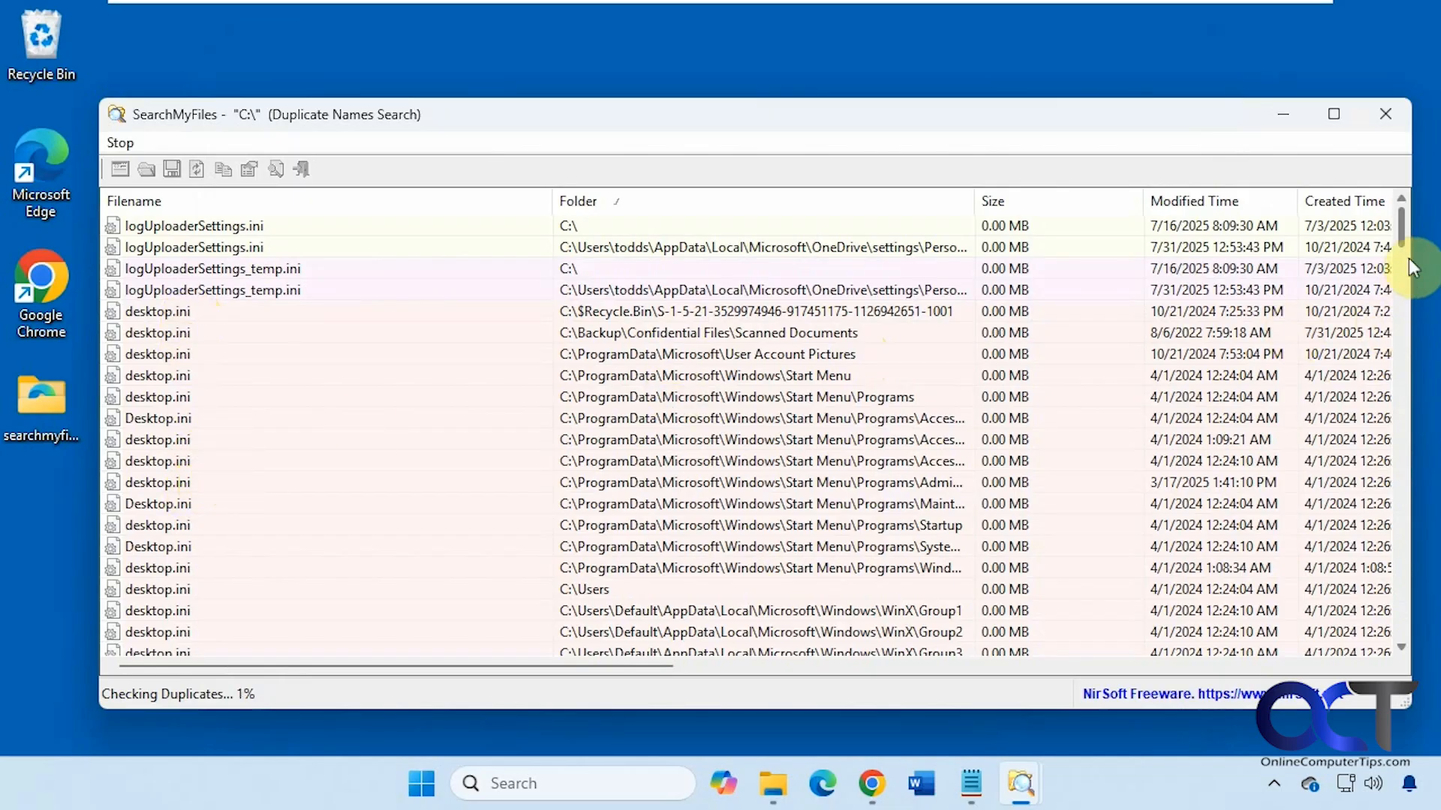
Examine the duplicate names results and compare the sizes of the same-named beach2.jpg files in their different folders.
left_click_drag(1403, 226, 1397, 372)
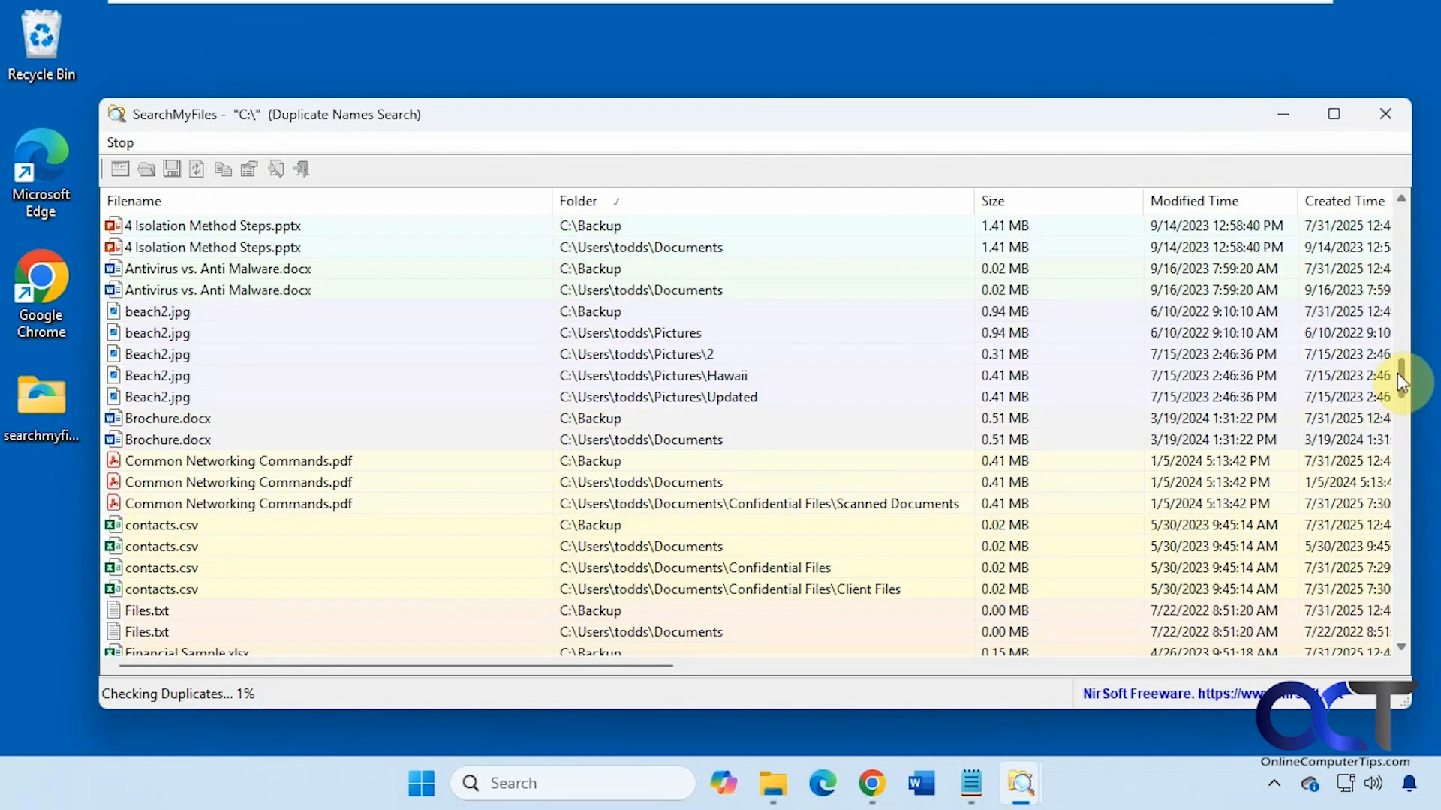
left_click(195, 312)
left_click(1005, 371)
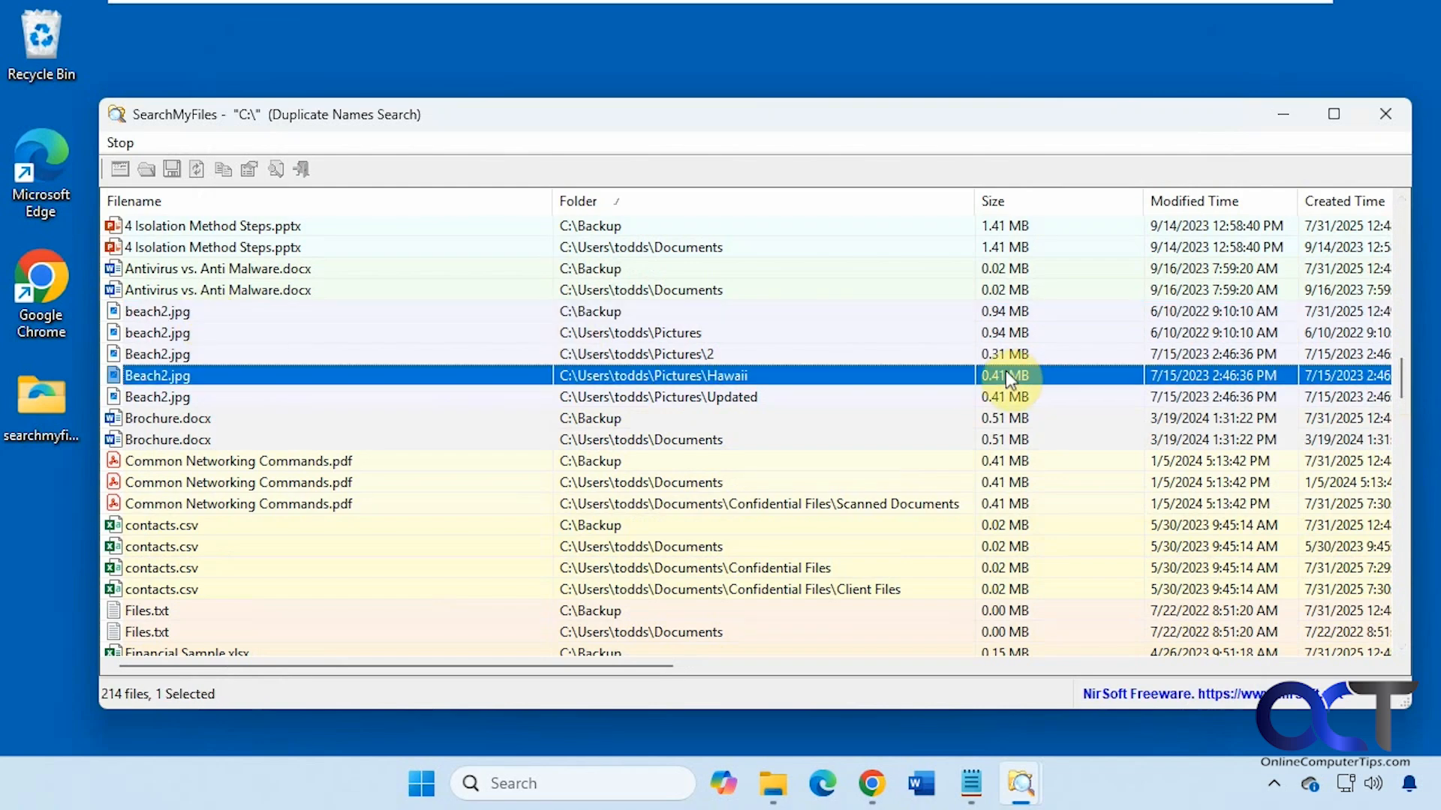
left_click(1002, 353)
left_click(990, 390)
left_click(984, 417)
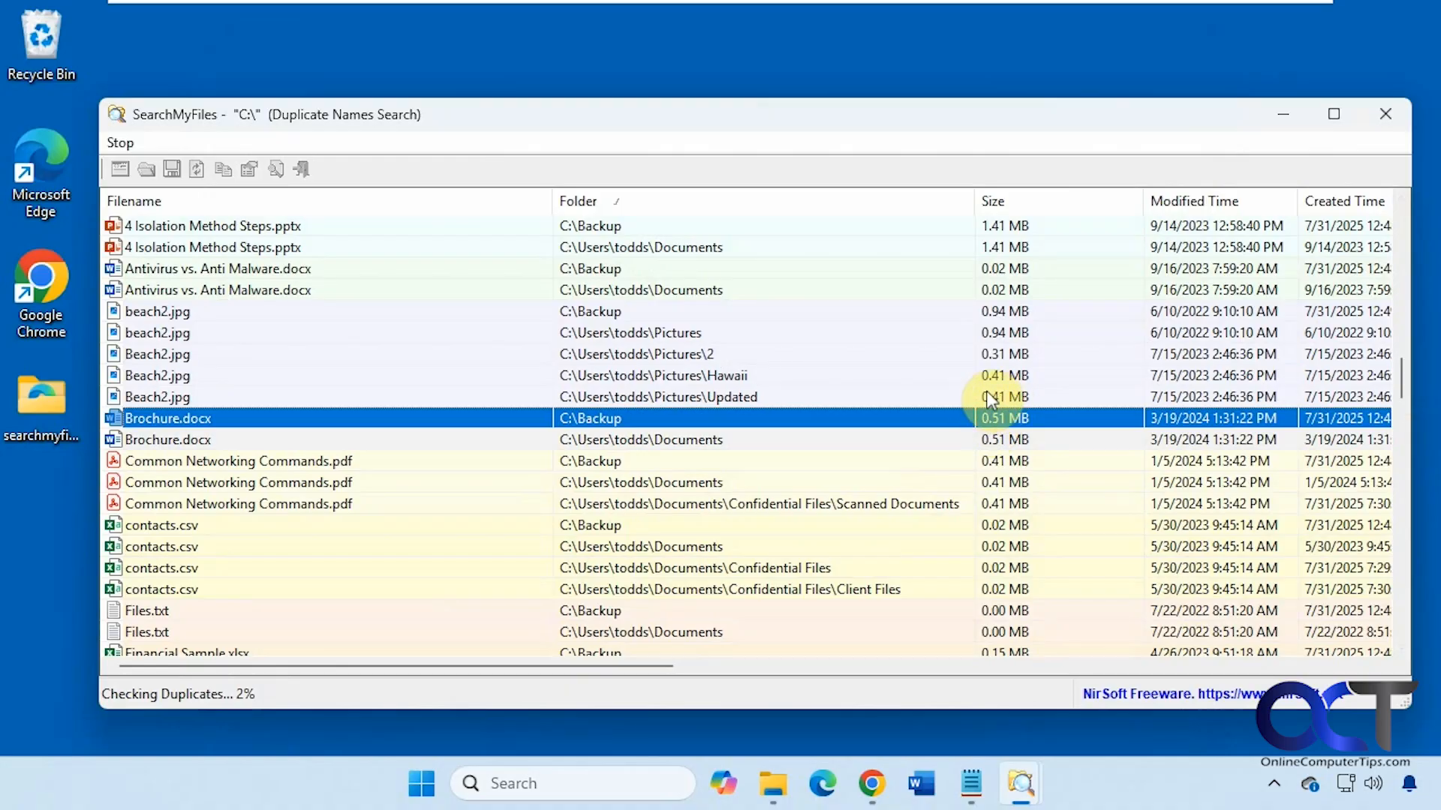
key("Up")
key("Up")
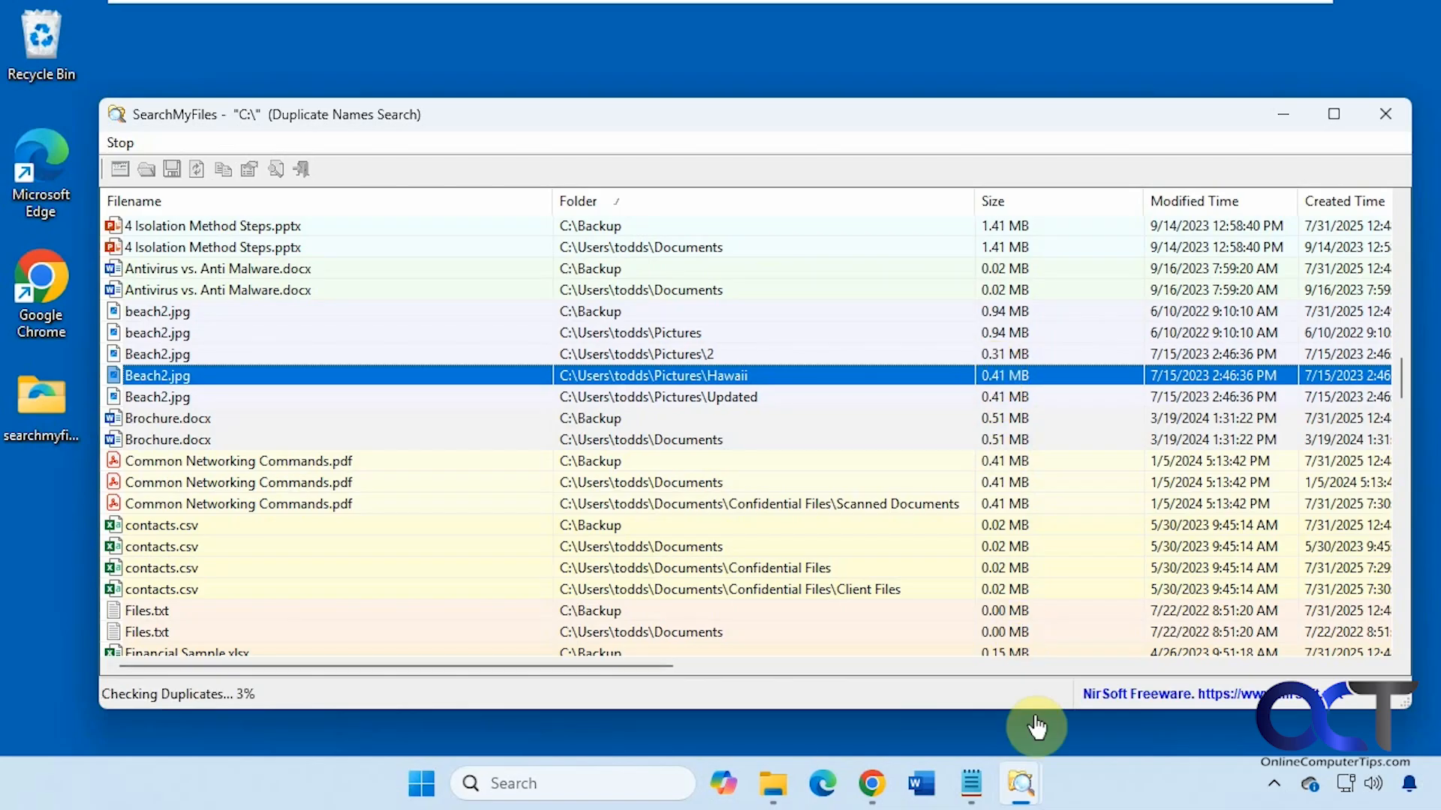
Reopen the Search Options window, run a Summary Mode search on C:\, and minimize the options window.
mouse_move(1018, 784)
left_click(1079, 713)
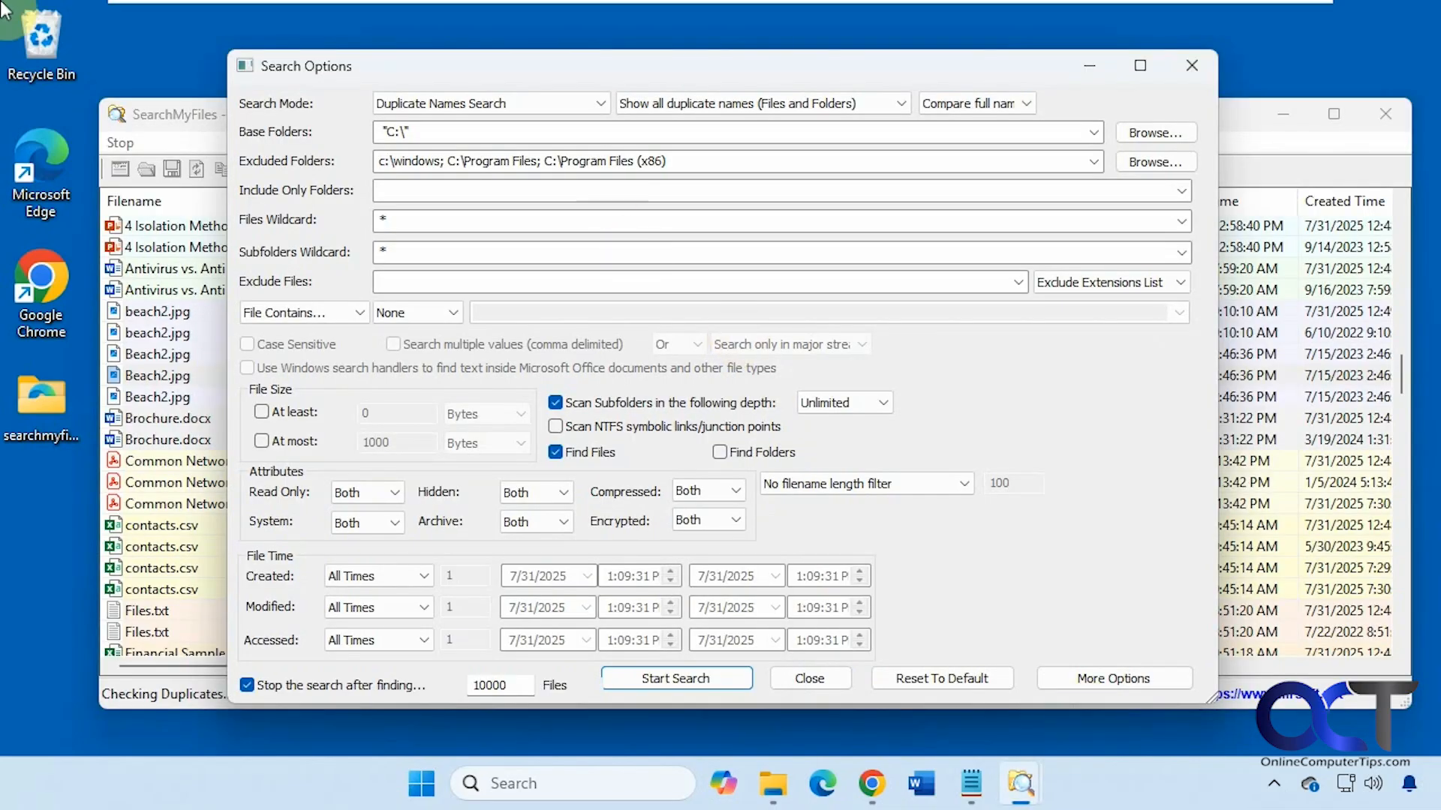
left_click(600, 104)
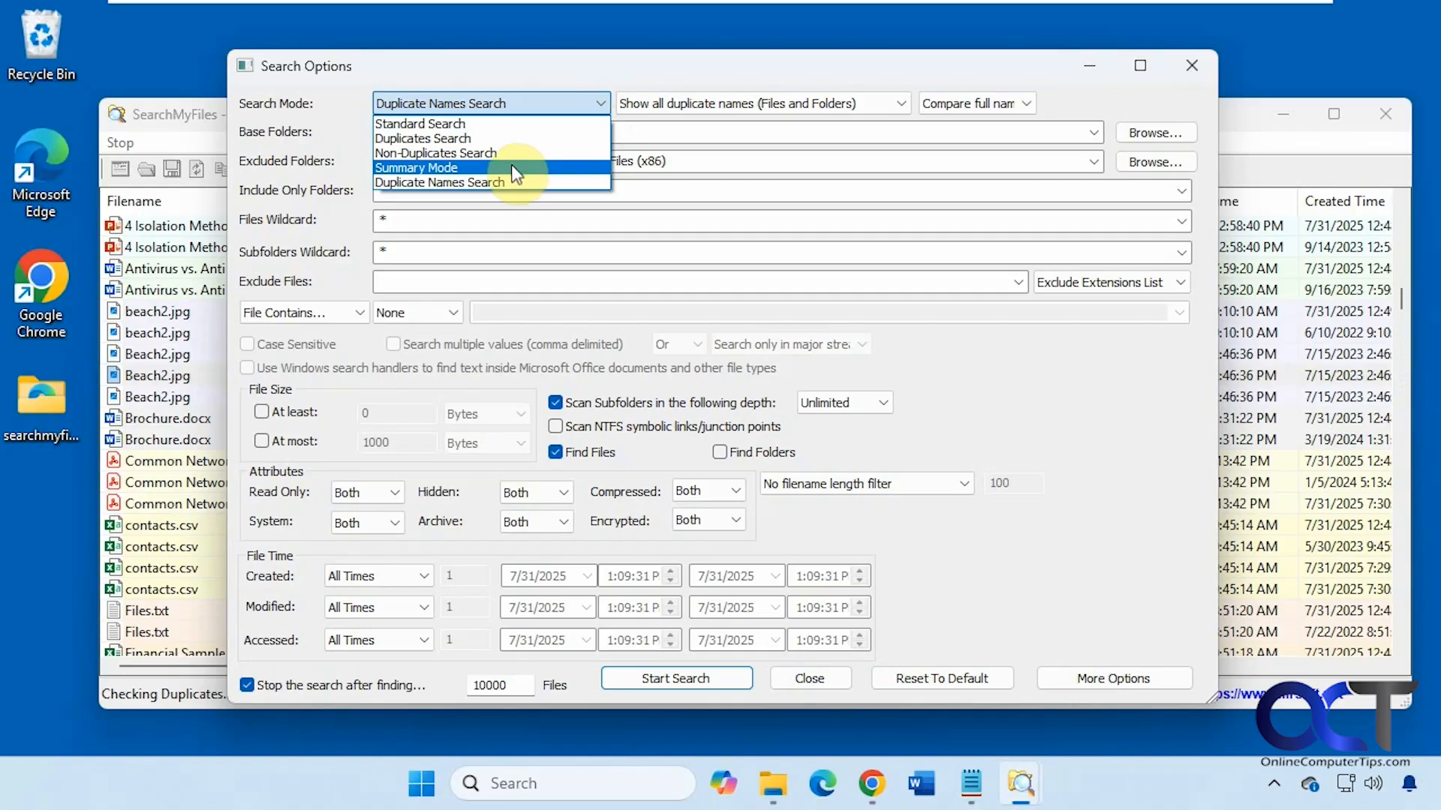
left_click(516, 169)
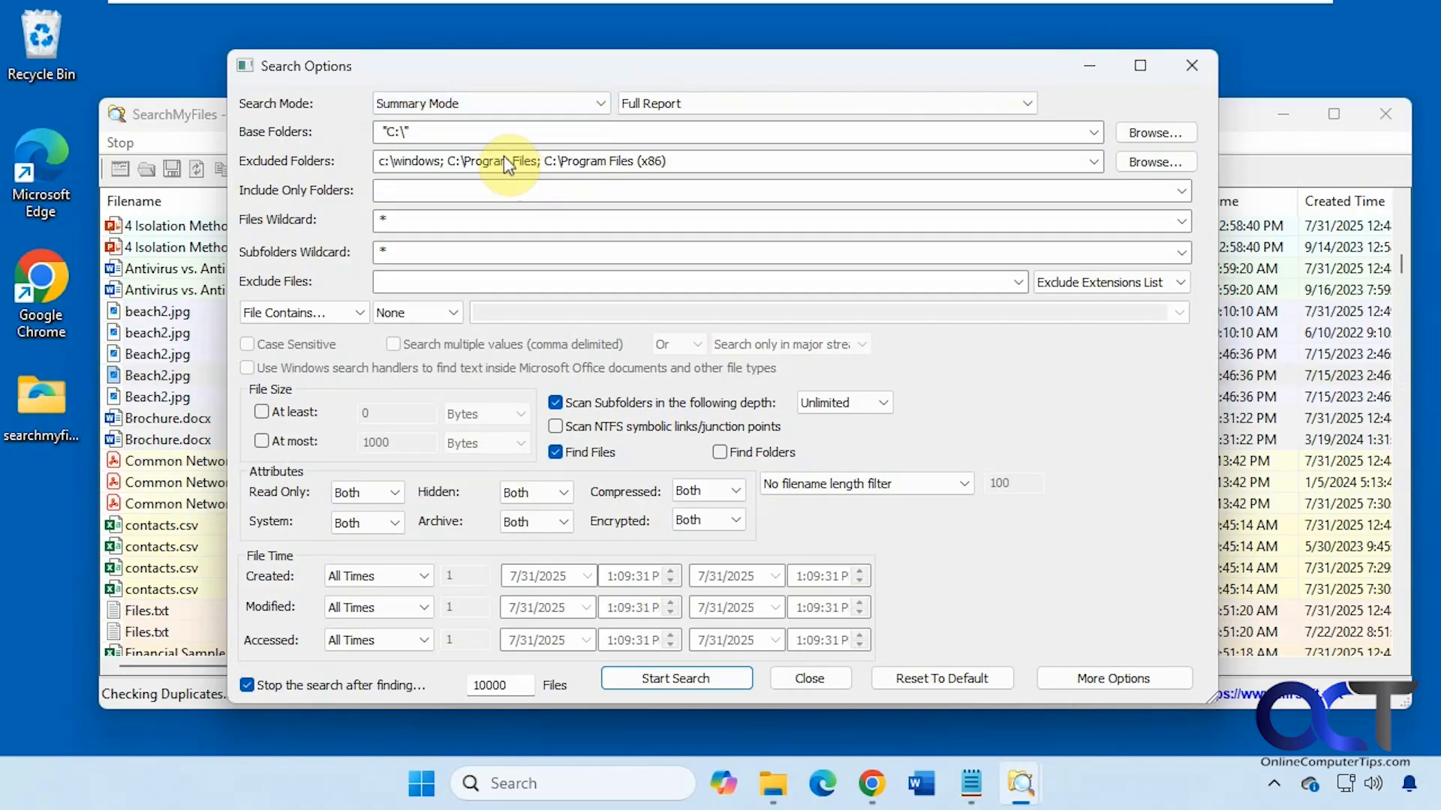
left_click(658, 678)
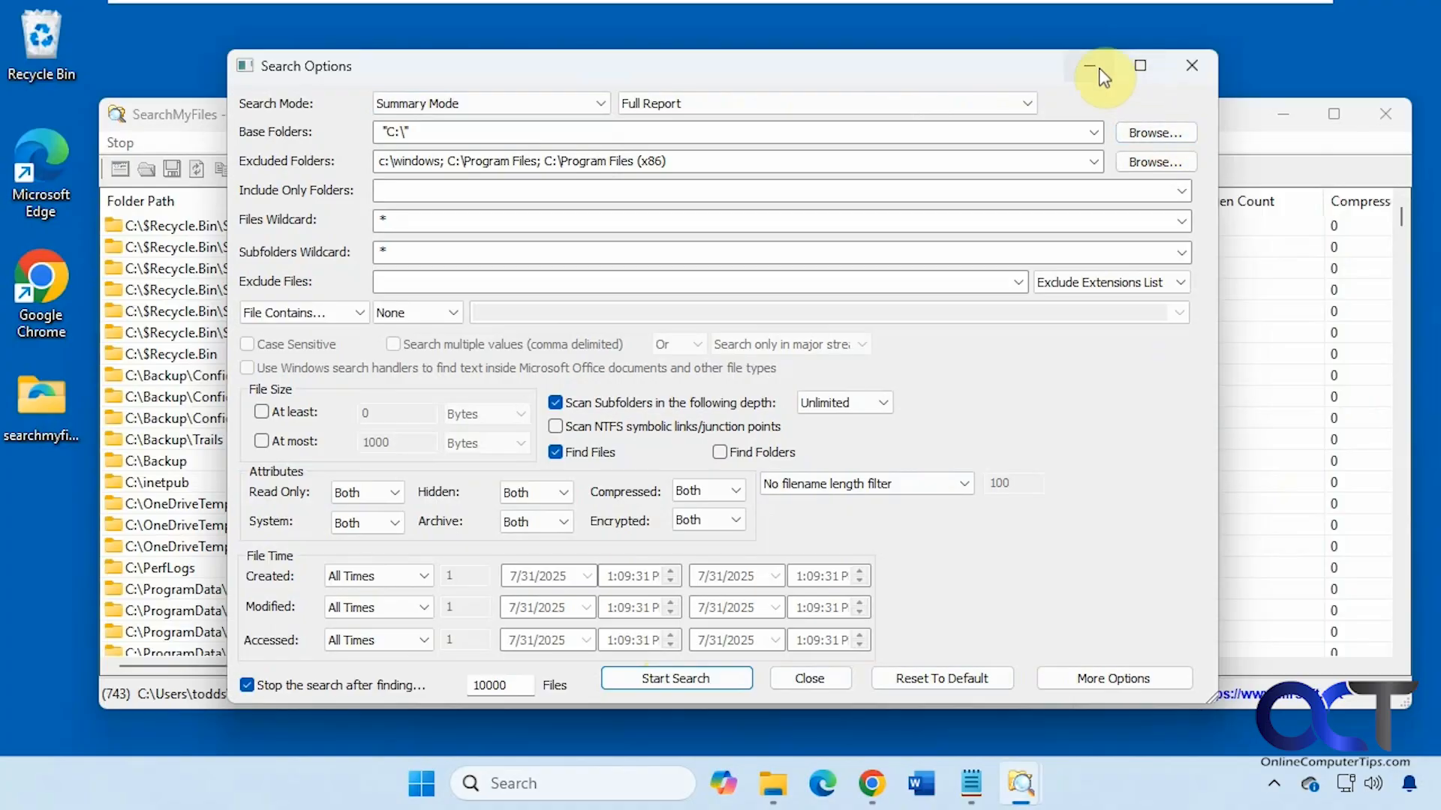
left_click(1078, 66)
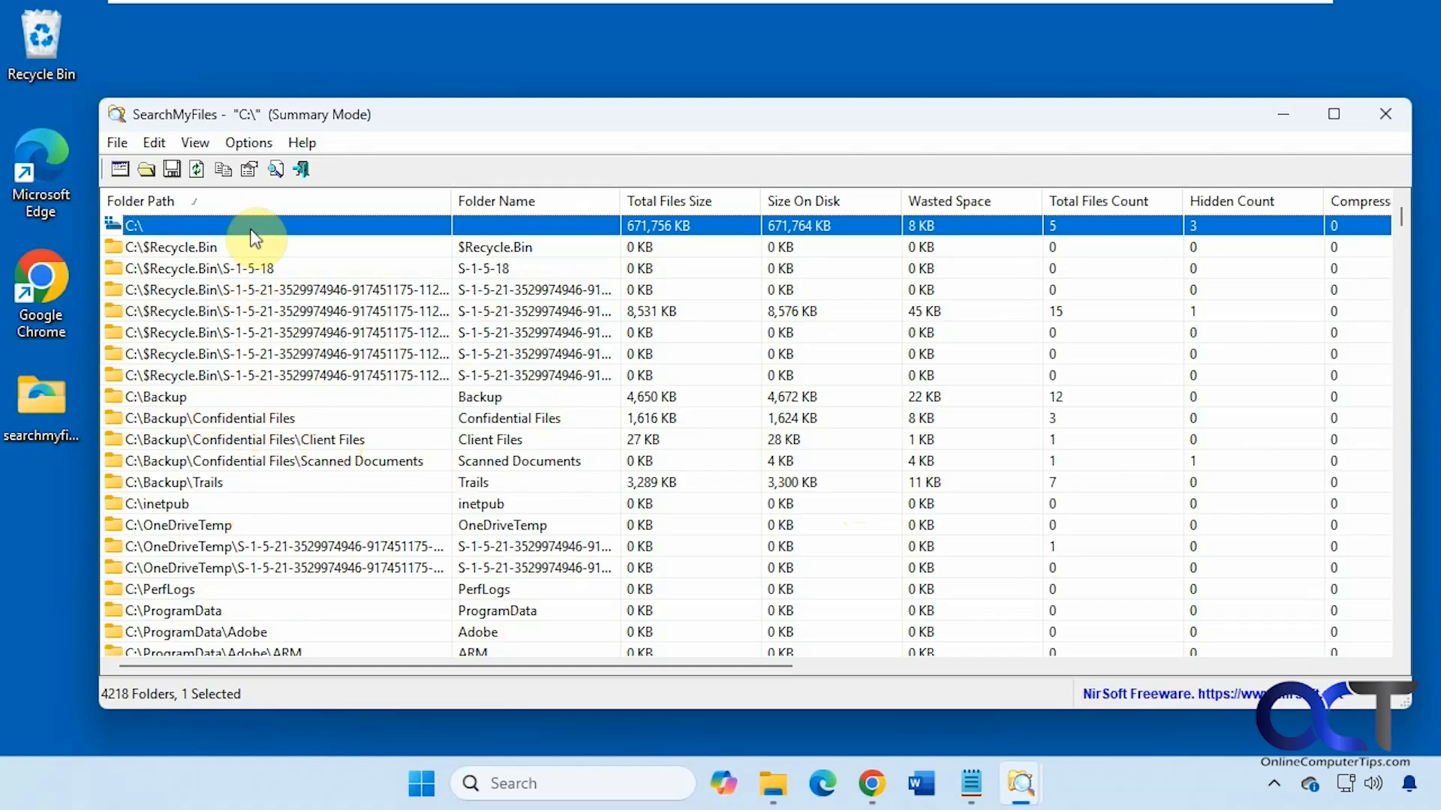
Look through the C:\ folder summary for each folder's file sizes and counts, and return to the start of the list.
scroll(263, 434, "down", 10)
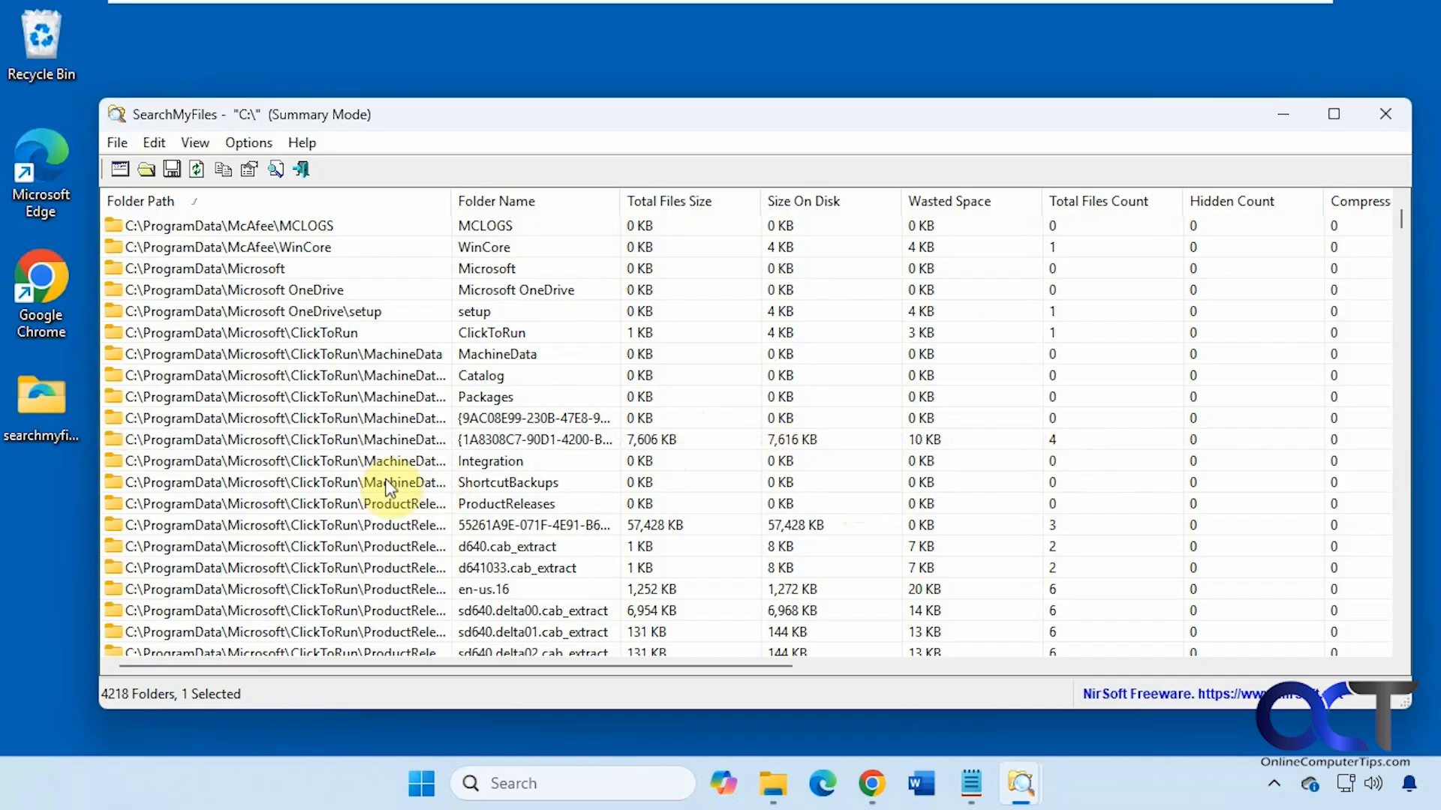
scroll(388, 487, "down", 15)
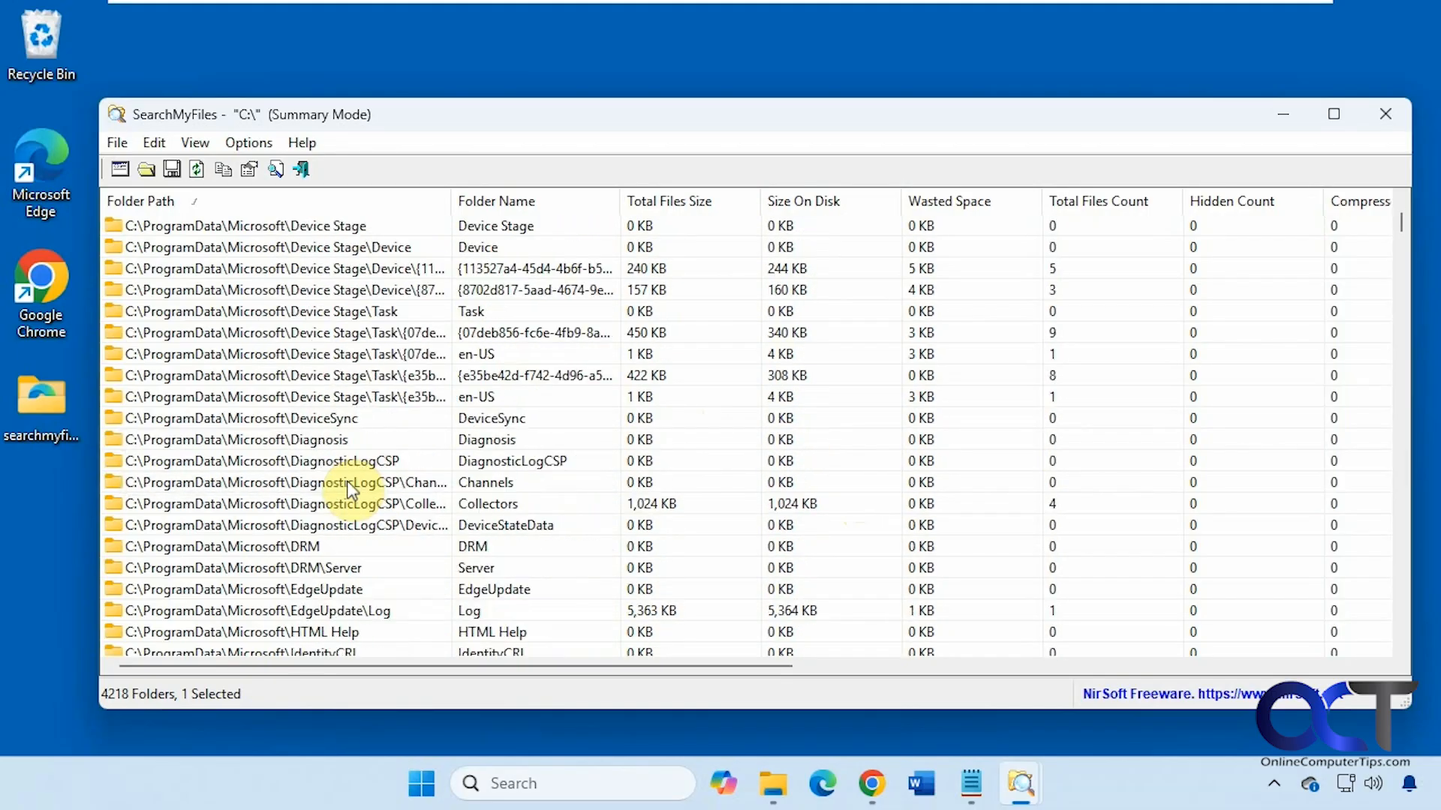
scroll(351, 490, "down", 6)
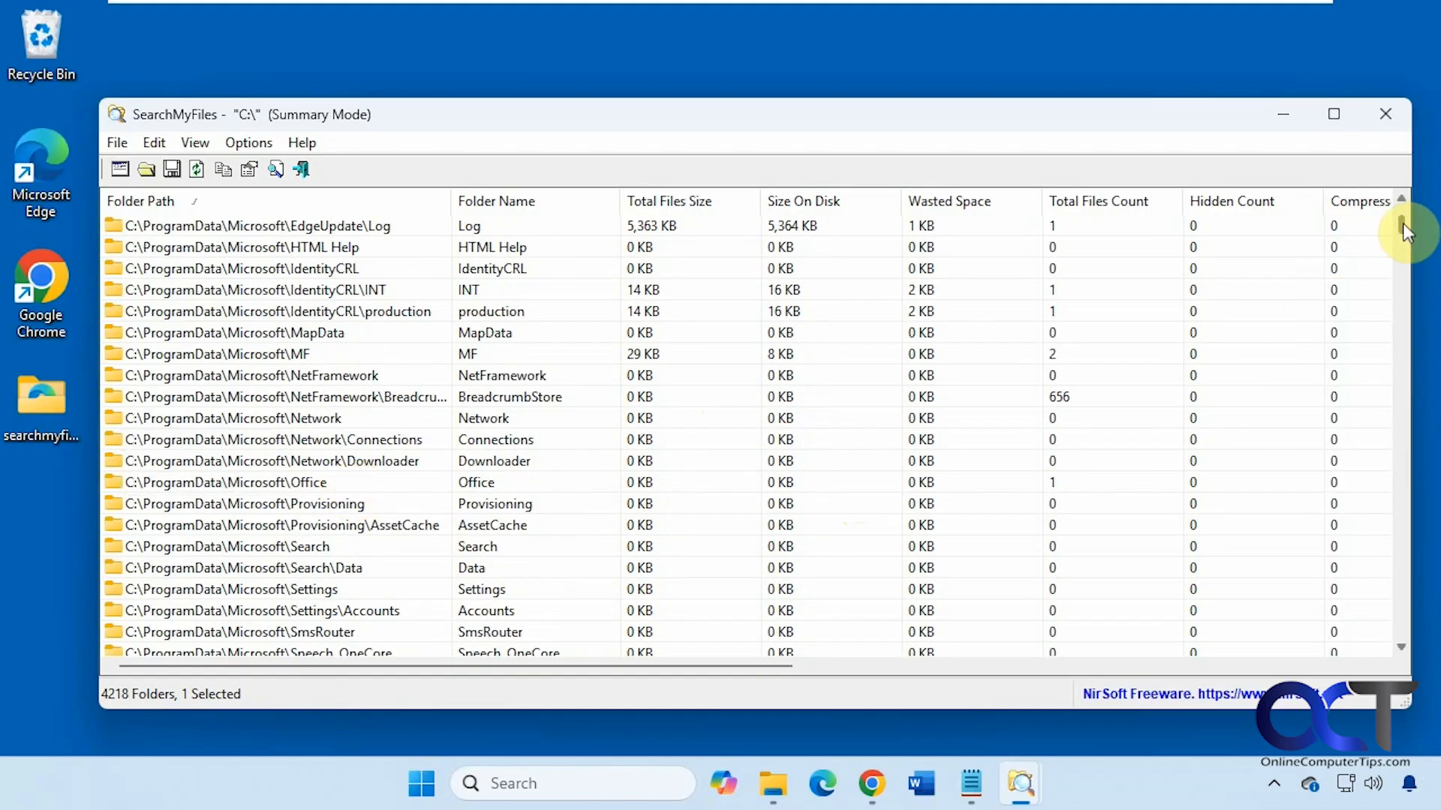
mouse_move(1403, 222)
left_mouse_down()
mouse_move(1390, 558)
mouse_move(1385, 204)
left_mouse_up()
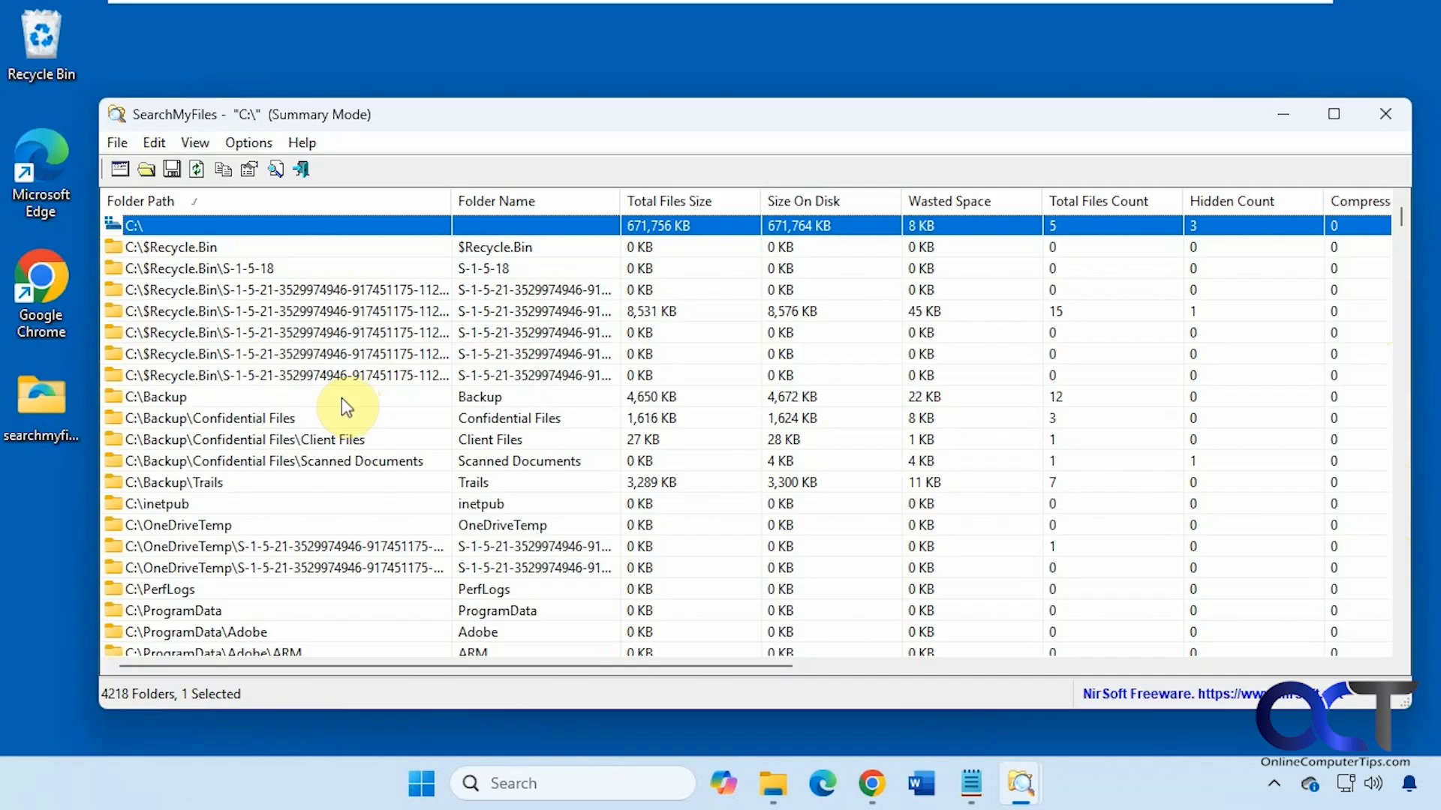
Add the Documents folder to the base folders in Search Options, run the summary search, and minimize the options window.
mouse_move(1033, 794)
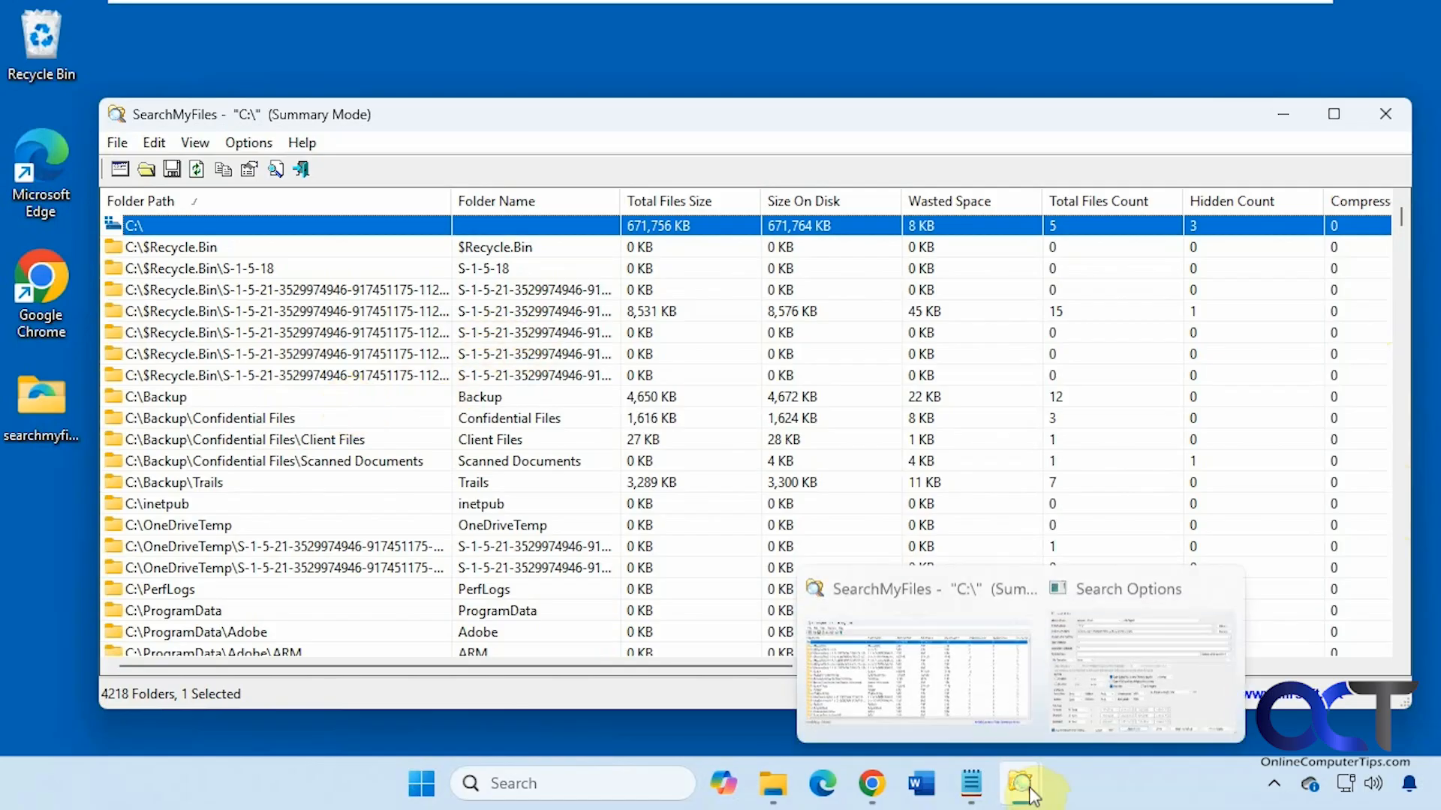
left_click(1095, 720)
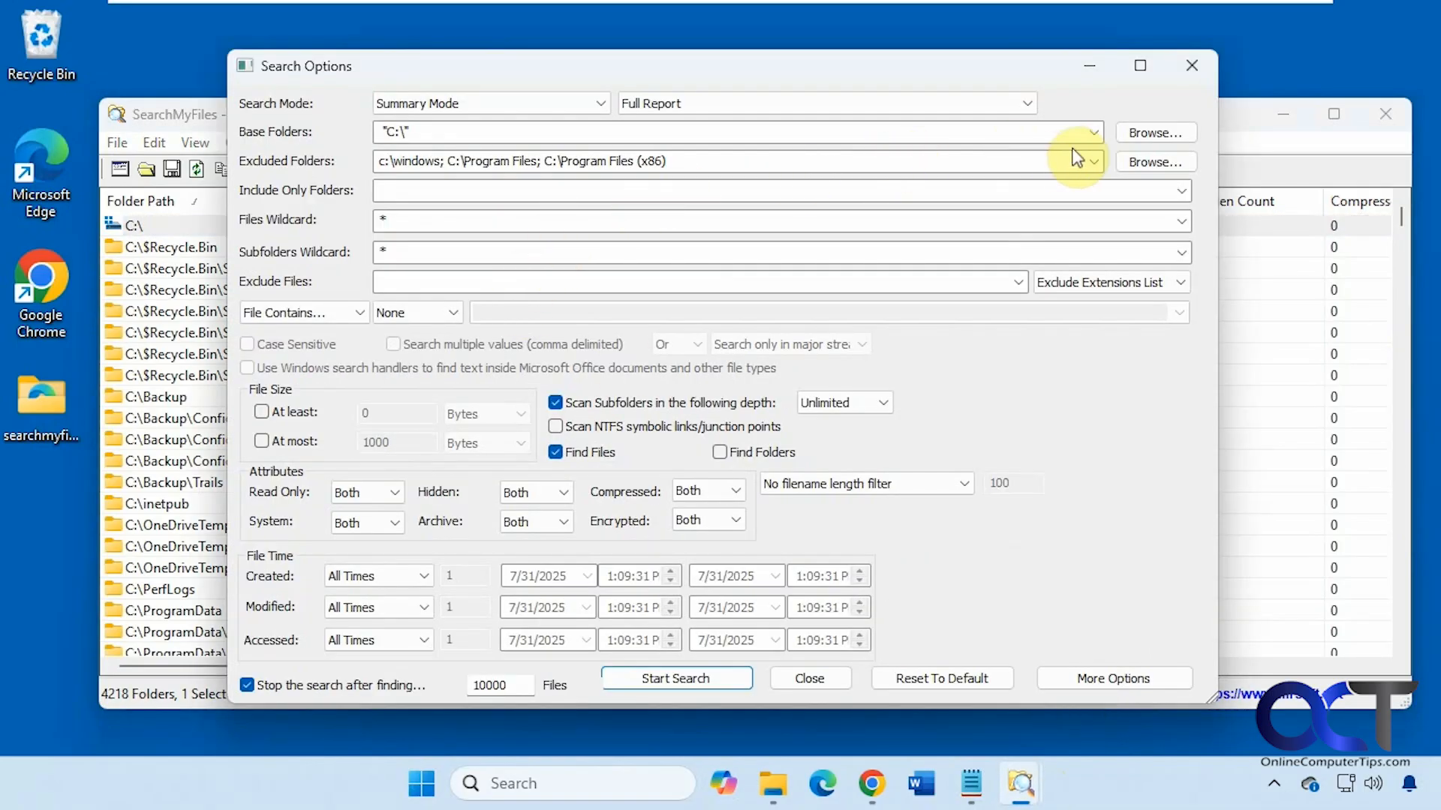
left_click(1142, 135)
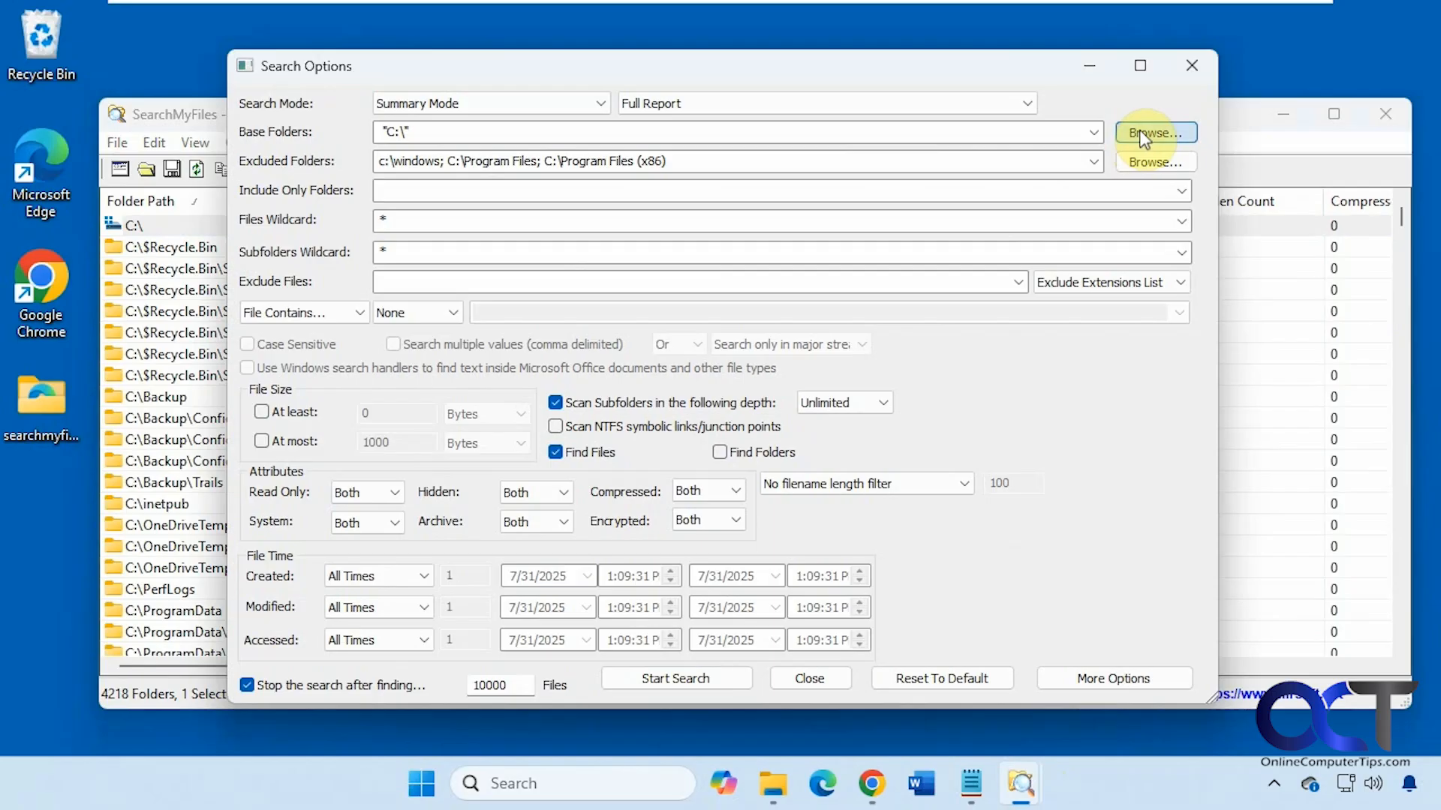
left_click_drag(876, 421, 876, 310)
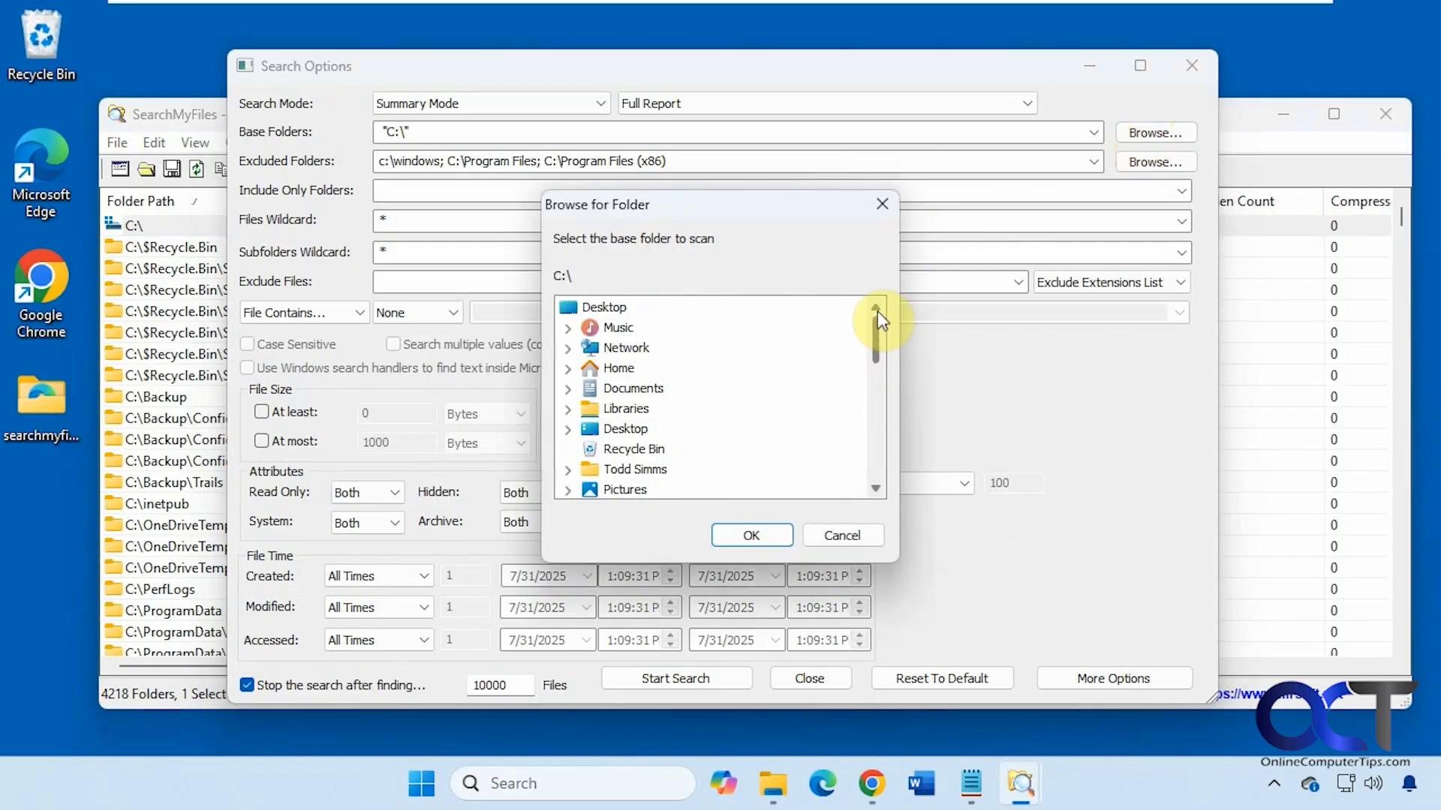
left_click(634, 388)
left_click(749, 547)
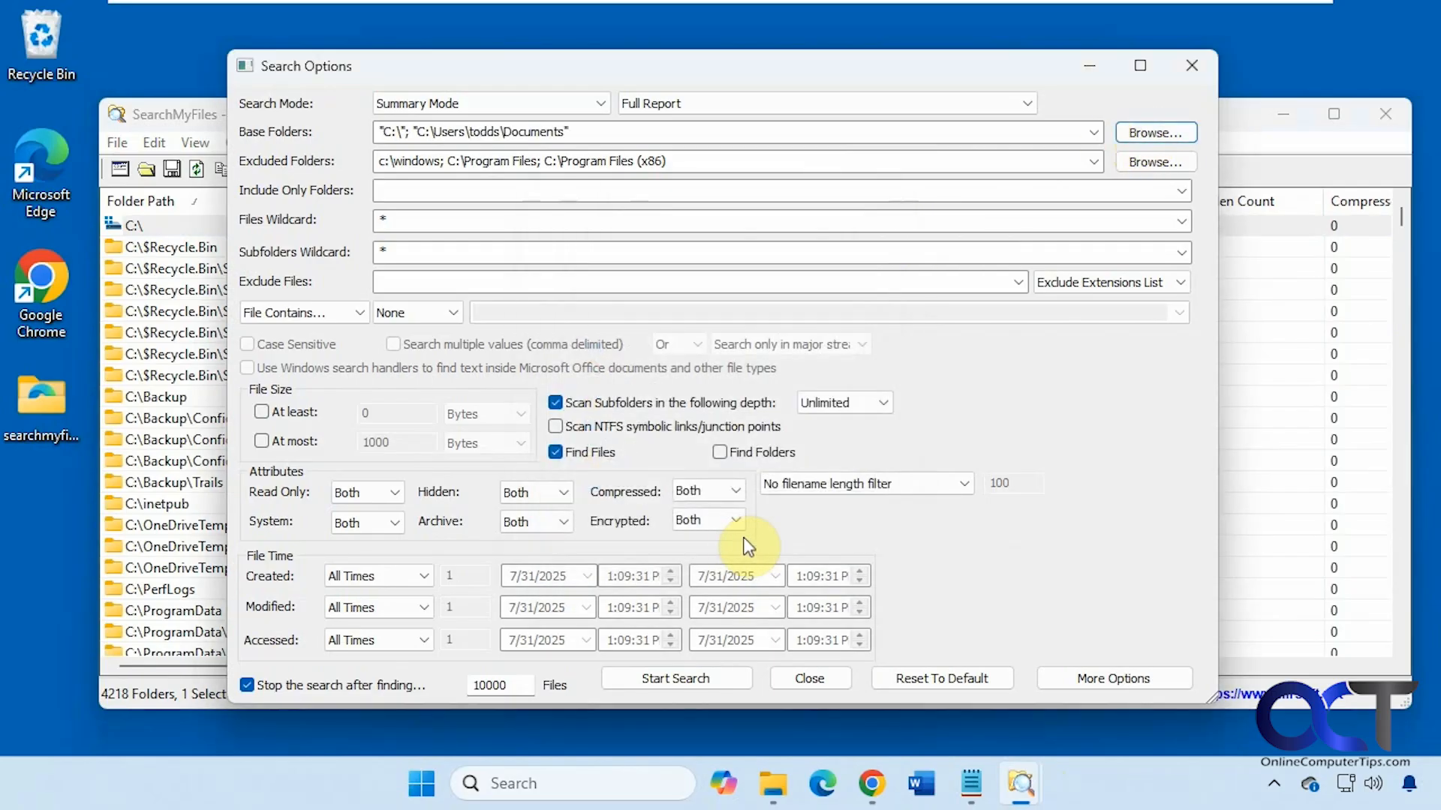
left_click(662, 679)
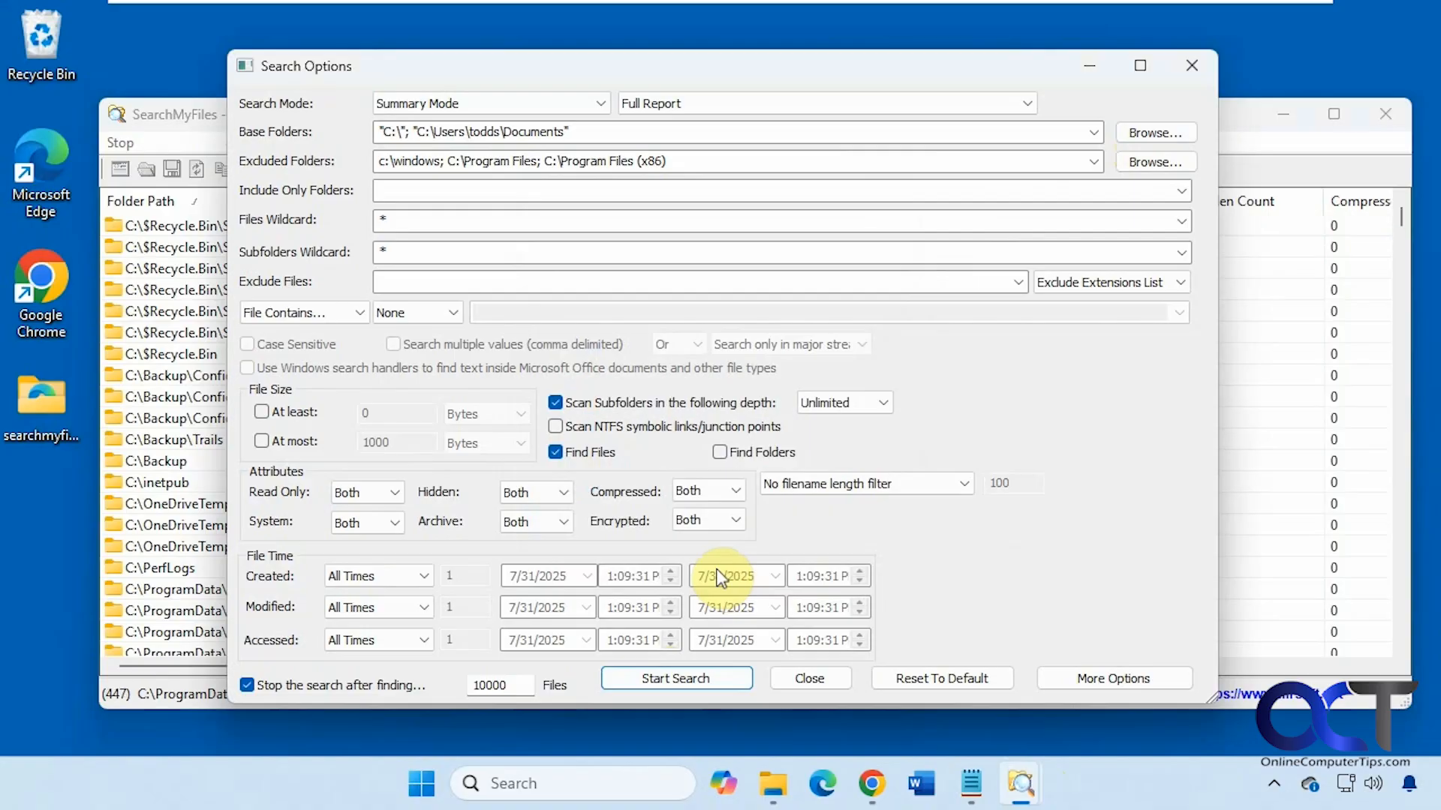
left_click(1094, 64)
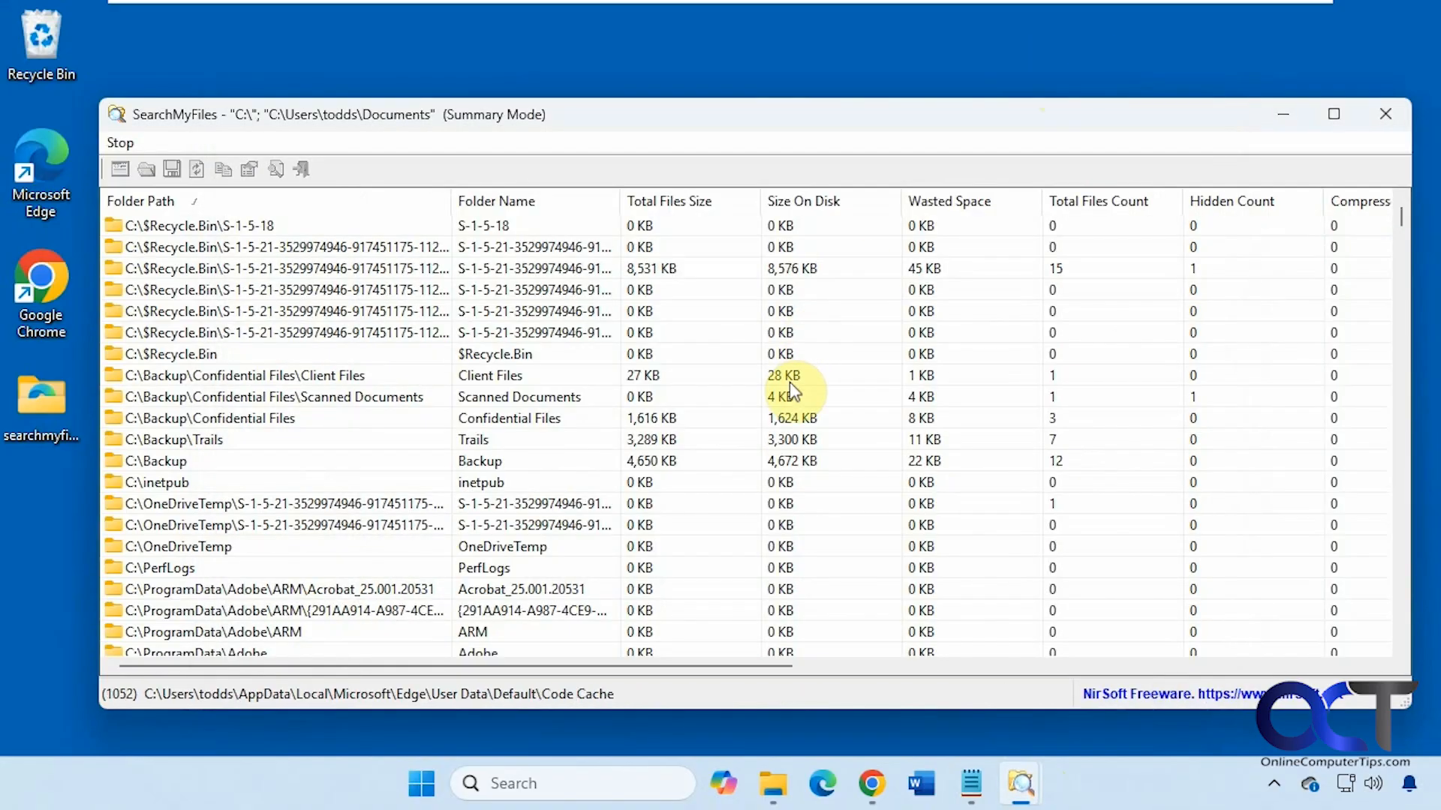
Remove C:\ from the base folders so only the Documents folder is left, and run the summary search on it.
mouse_move(1014, 788)
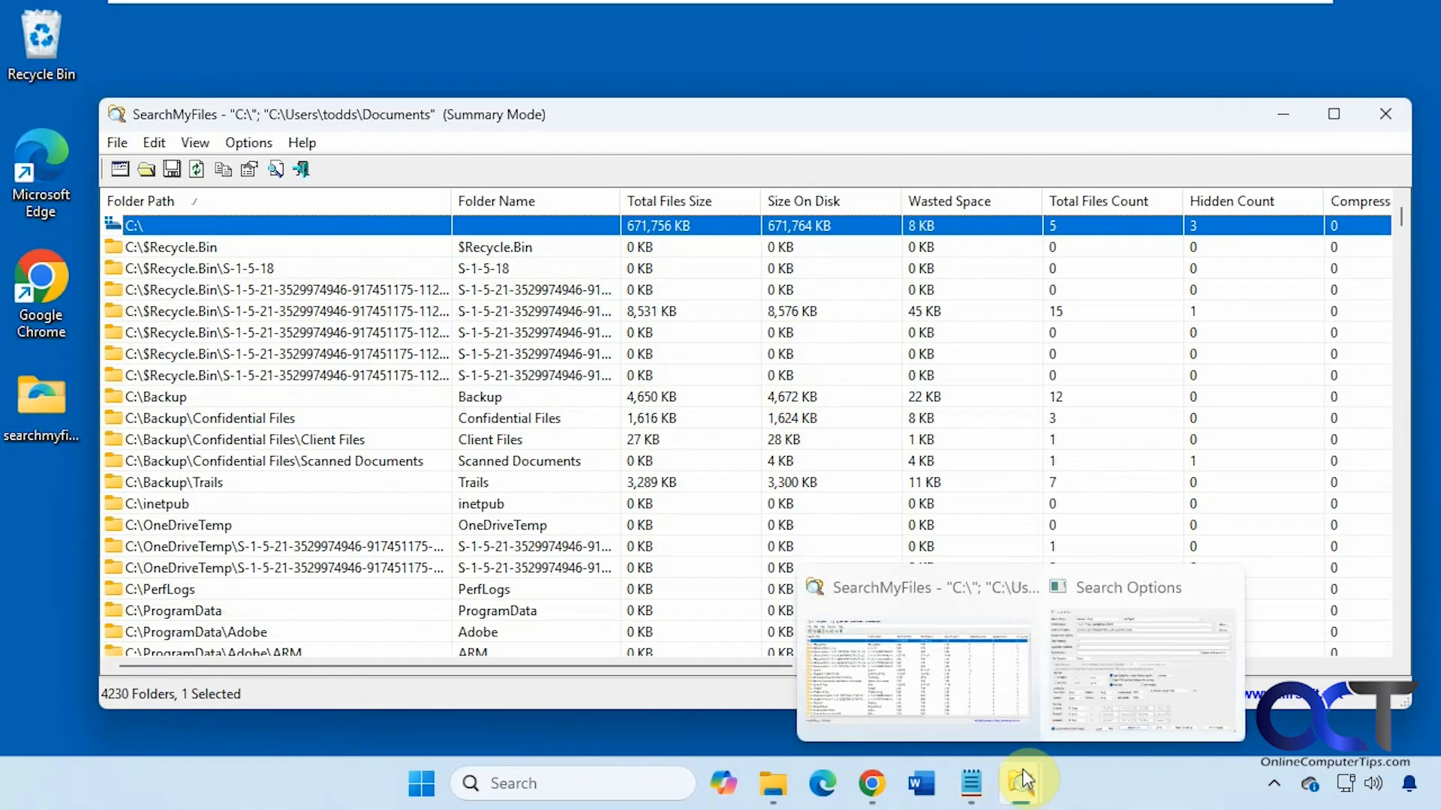
left_click(1084, 687)
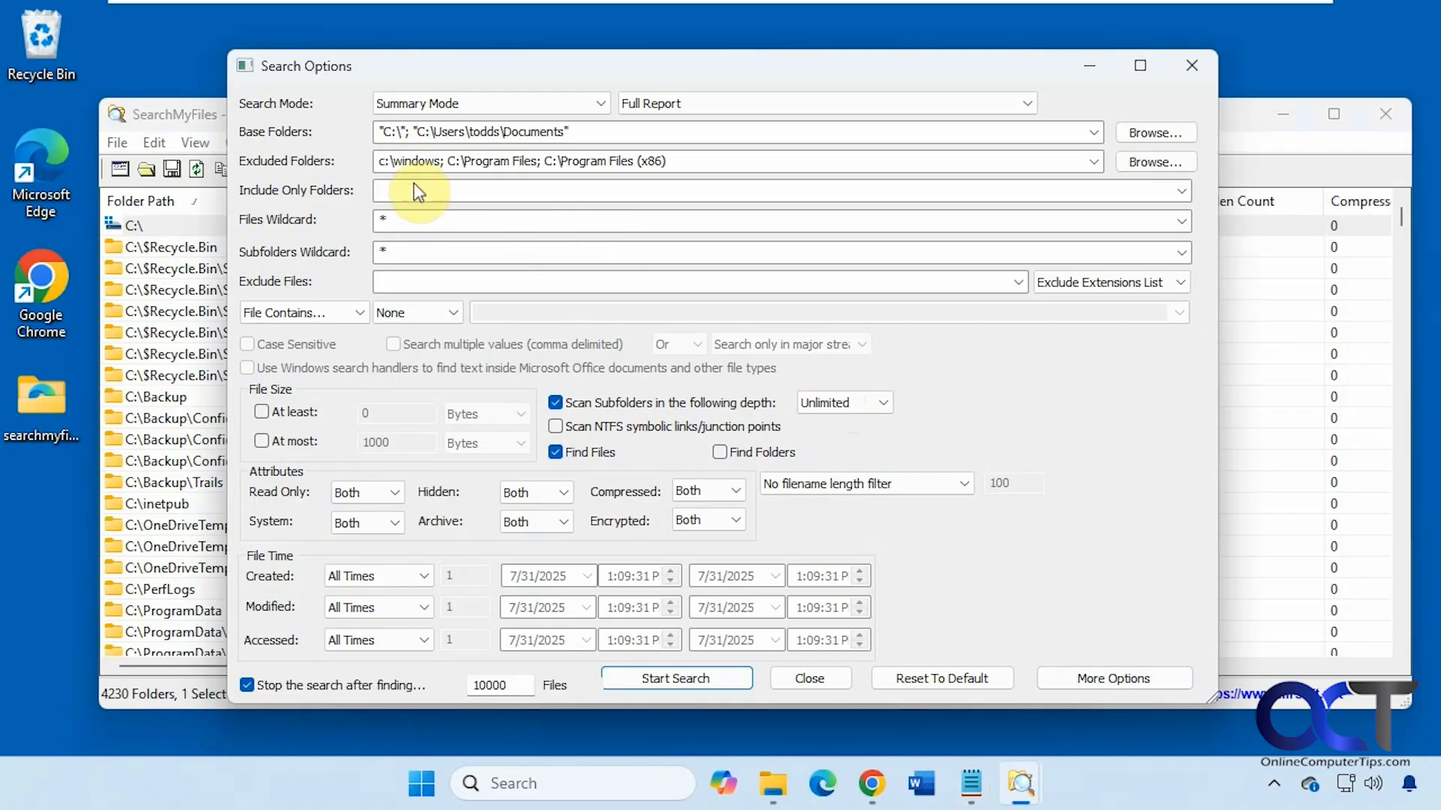
left_click(400, 129)
left_click(389, 127)
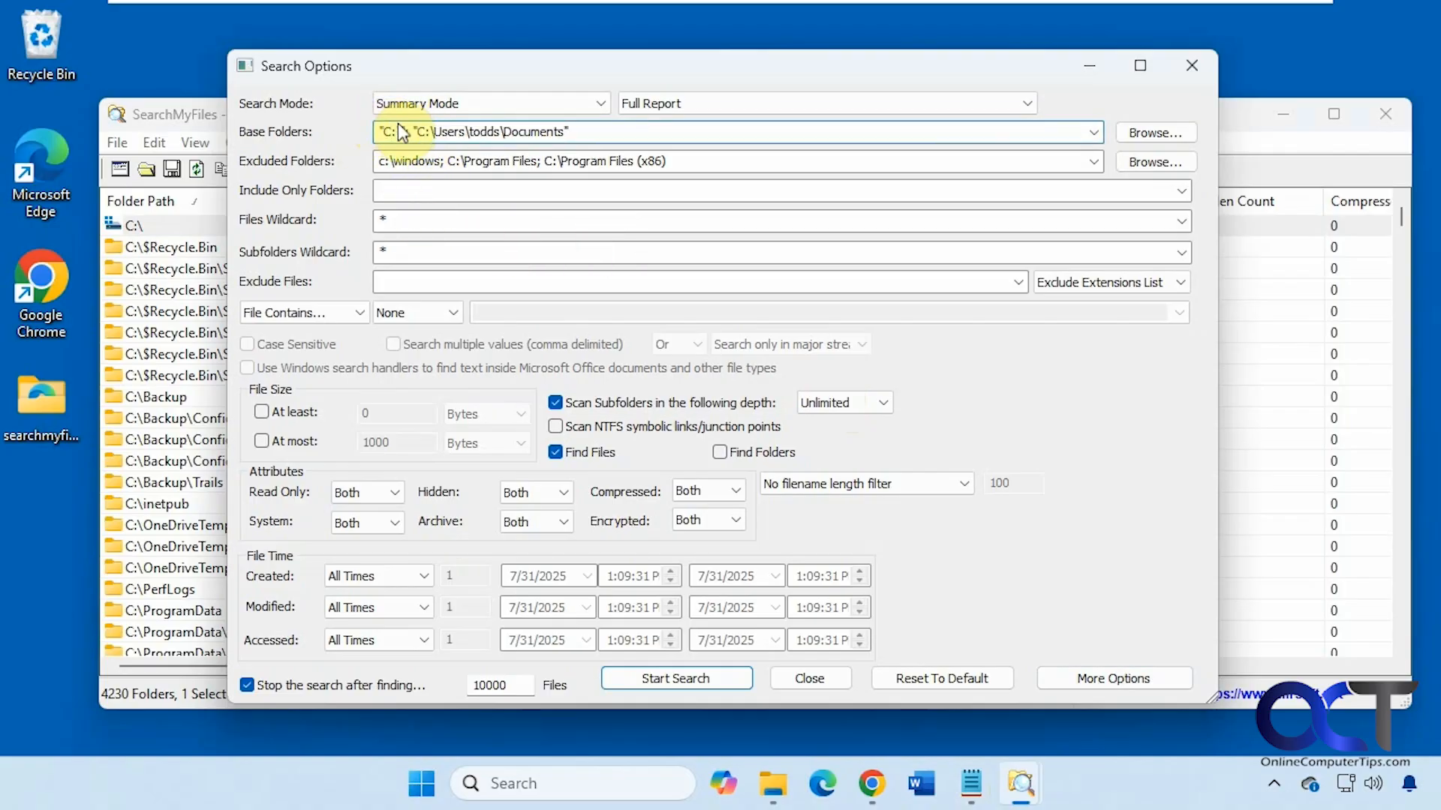
left_click_drag(397, 124, 375, 121)
key("BackSpace")
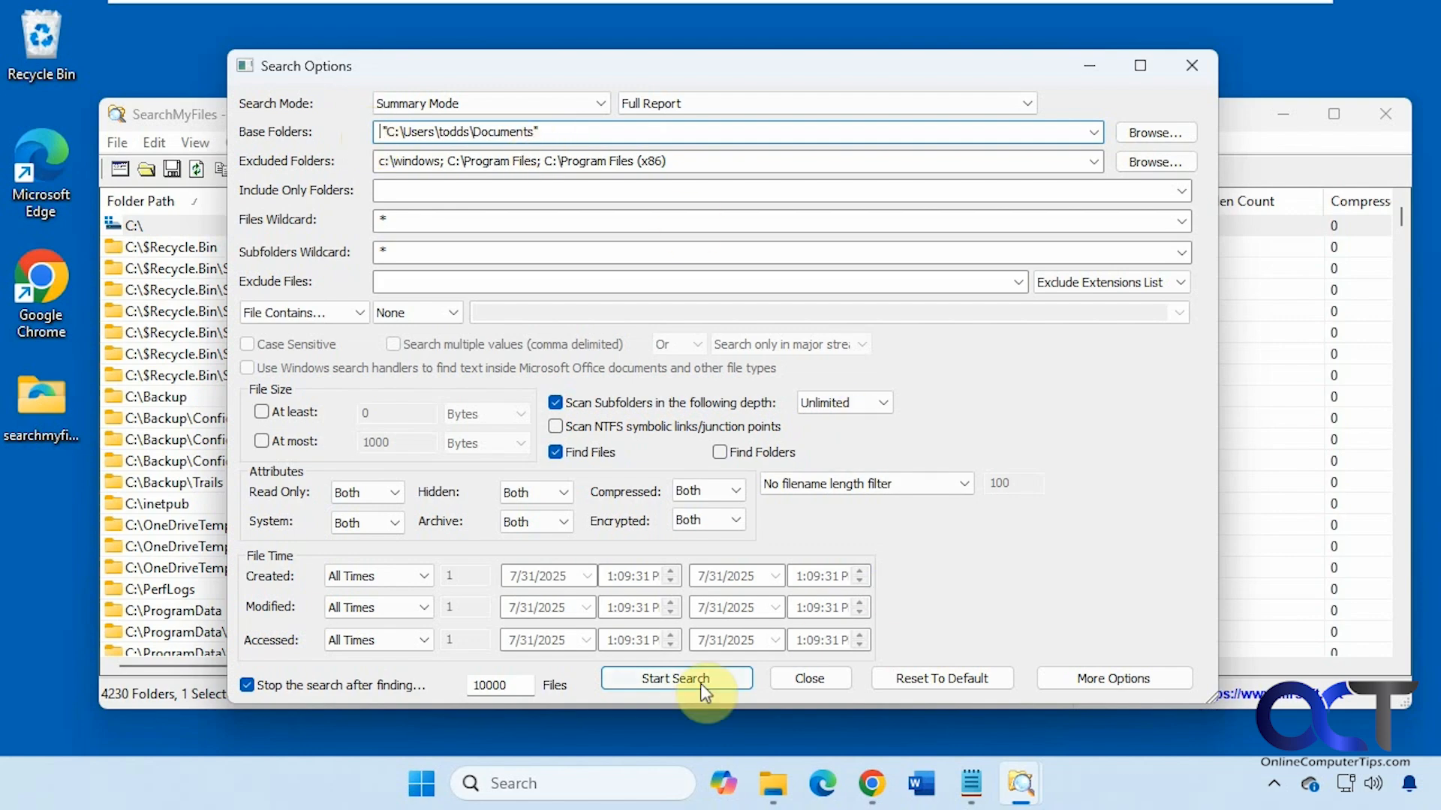
left_click(654, 678)
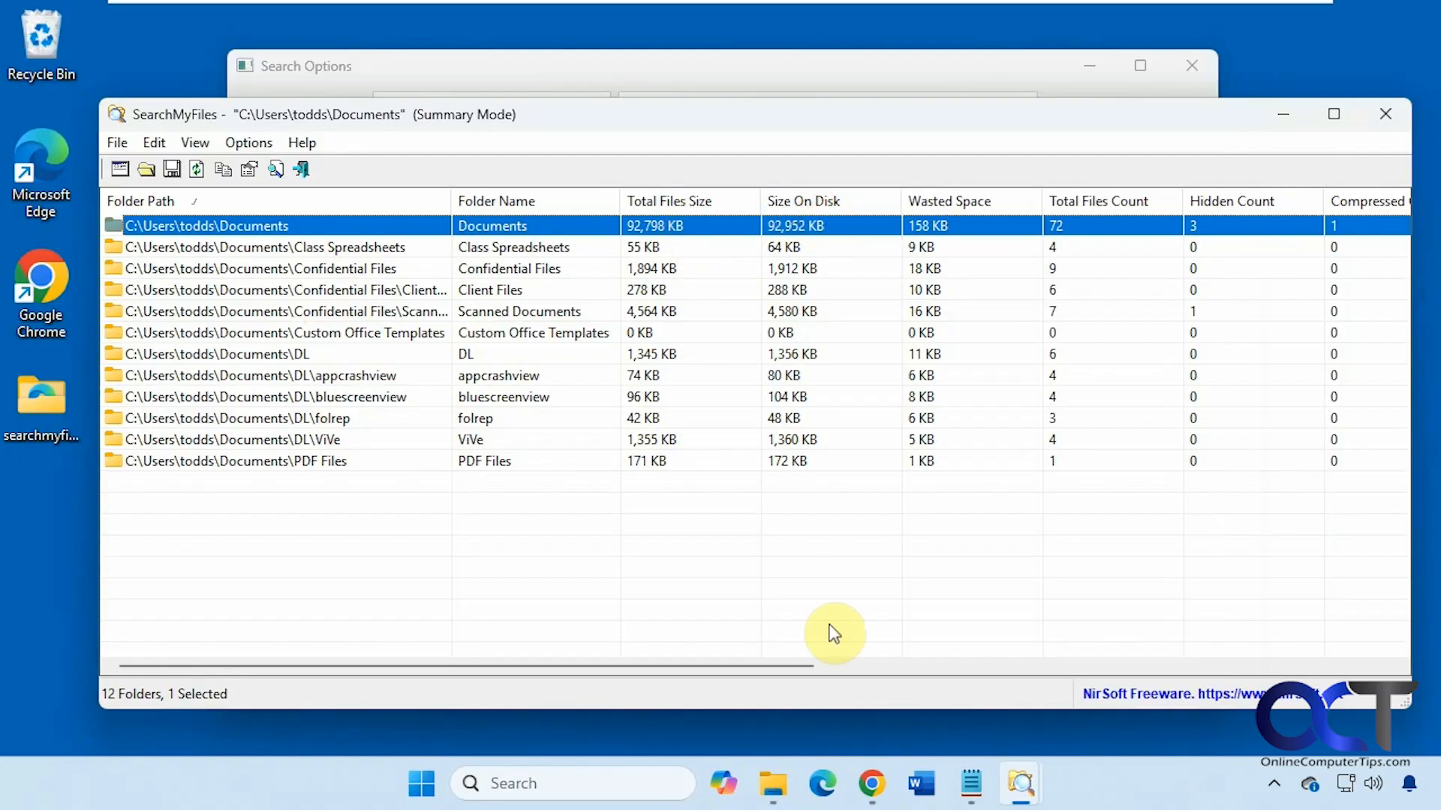
left_click_drag(799, 667, 669, 682)
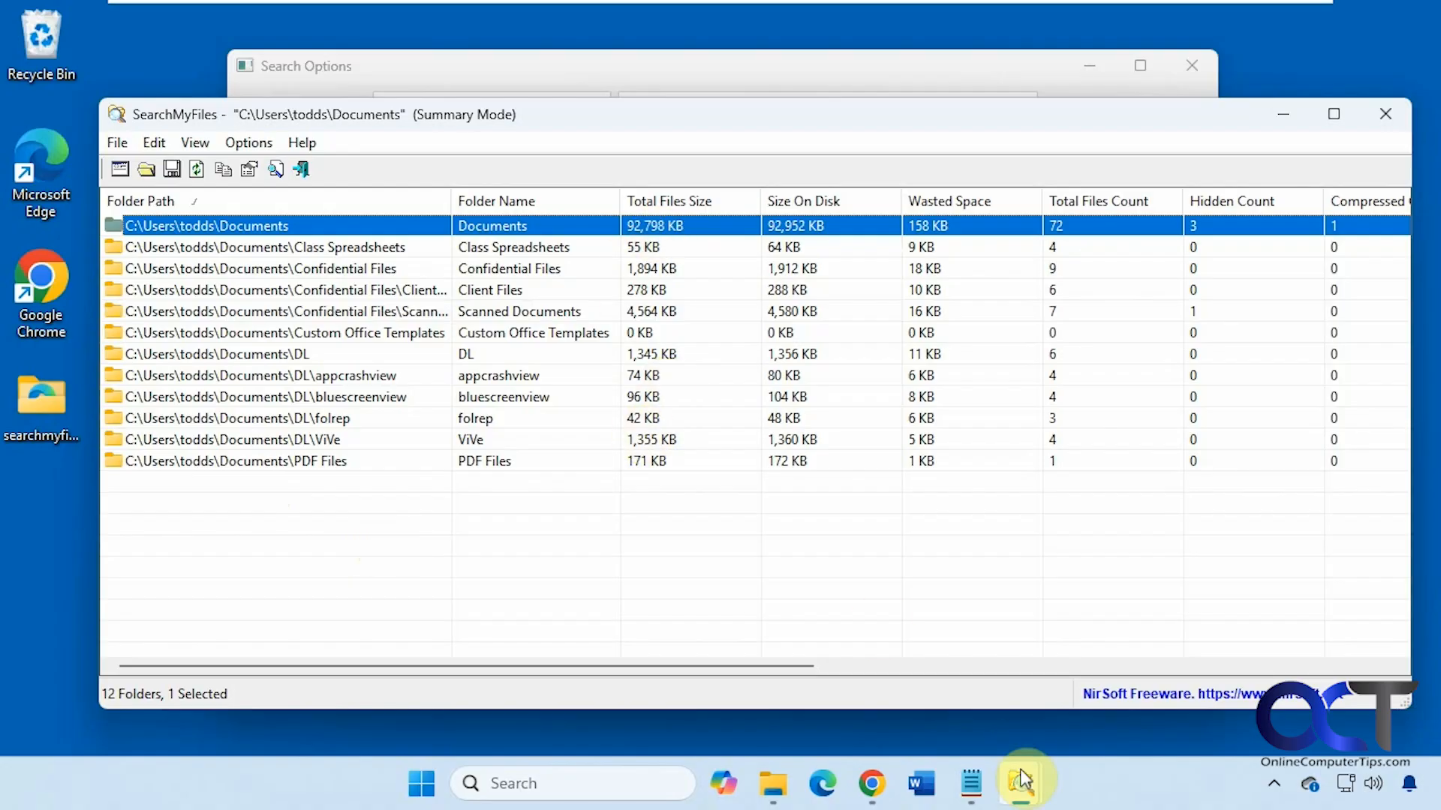
Bring back the Search Options window and review the report type choices for Summary Mode, keeping Full Report.
mouse_move(1020, 784)
left_click(1110, 687)
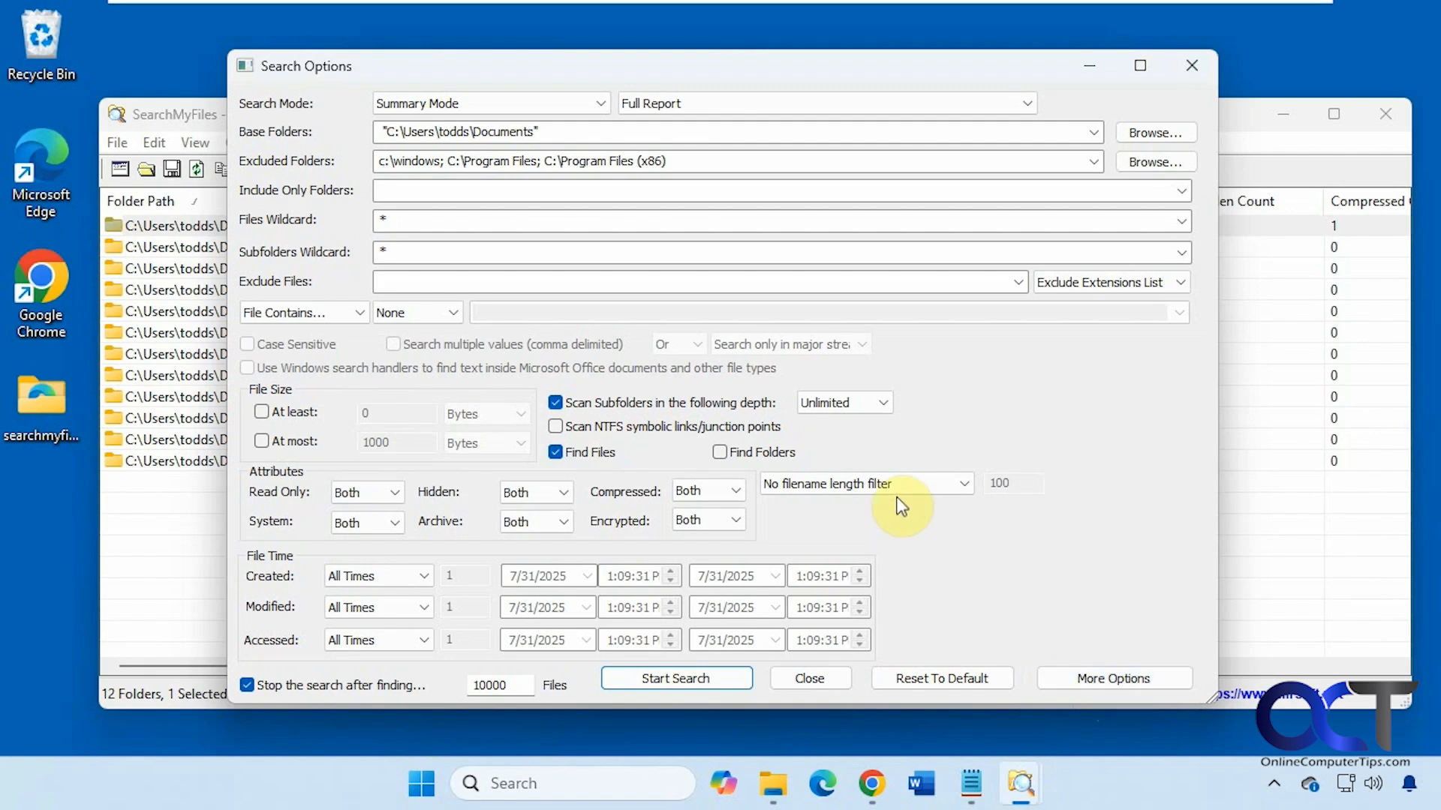
left_click(1028, 103)
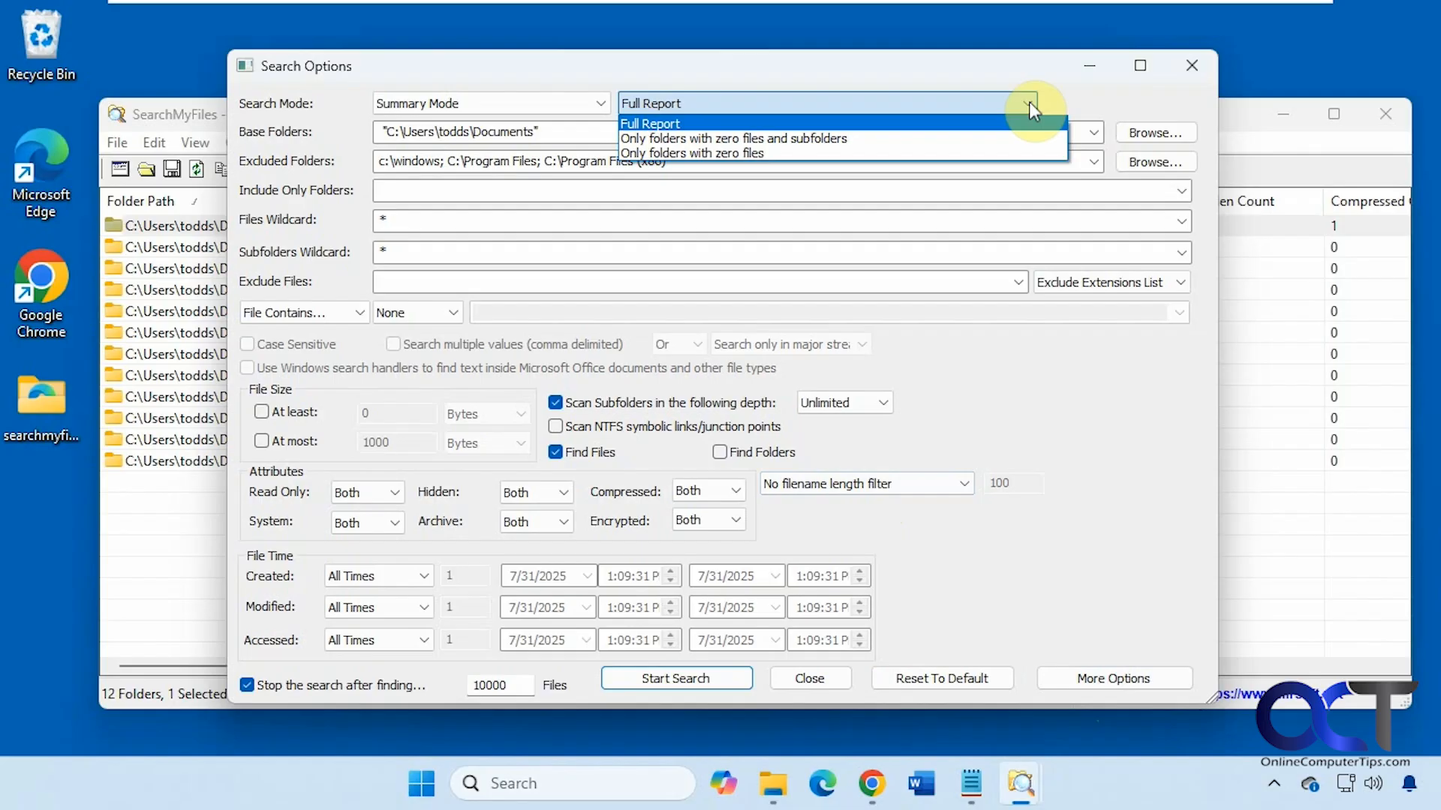
left_click(1031, 108)
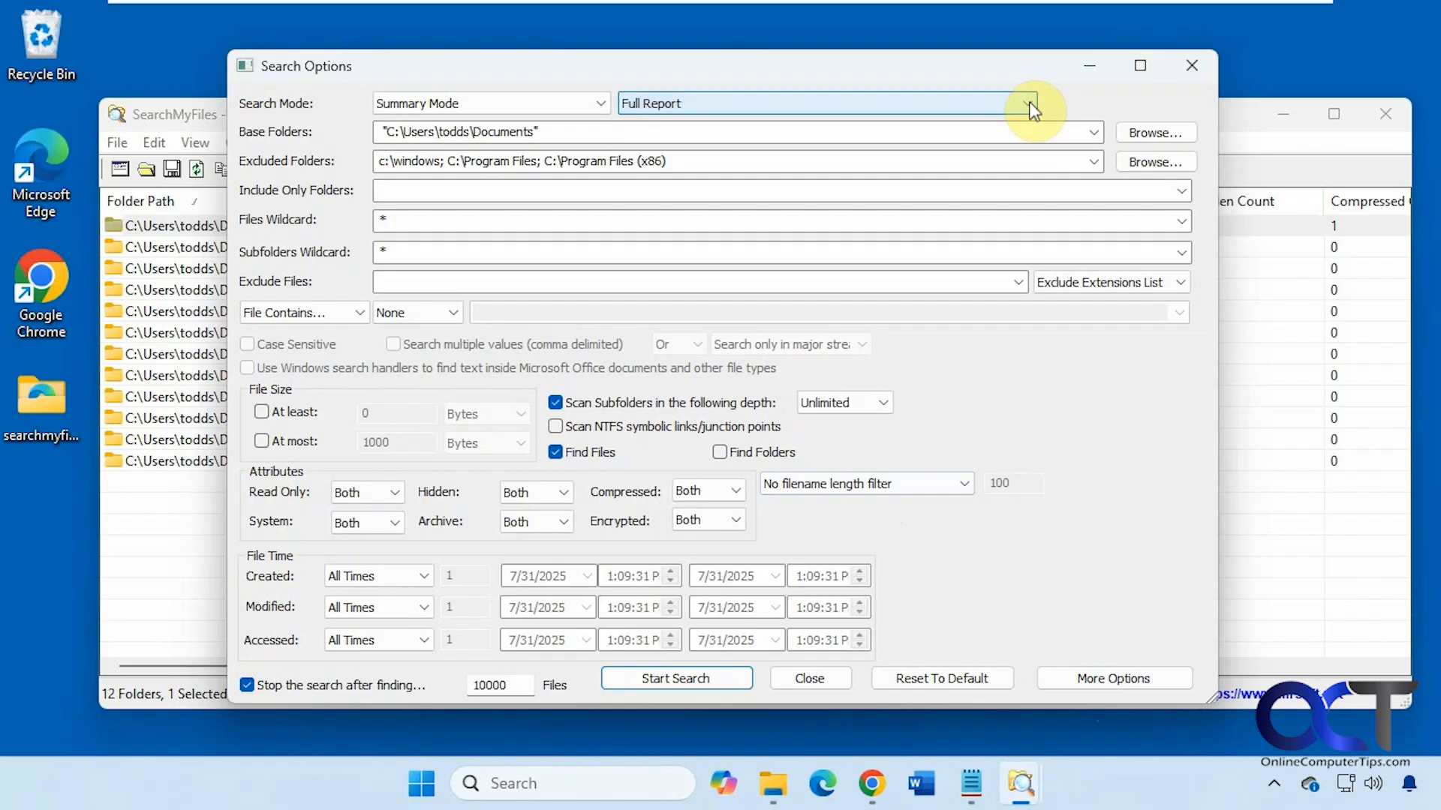